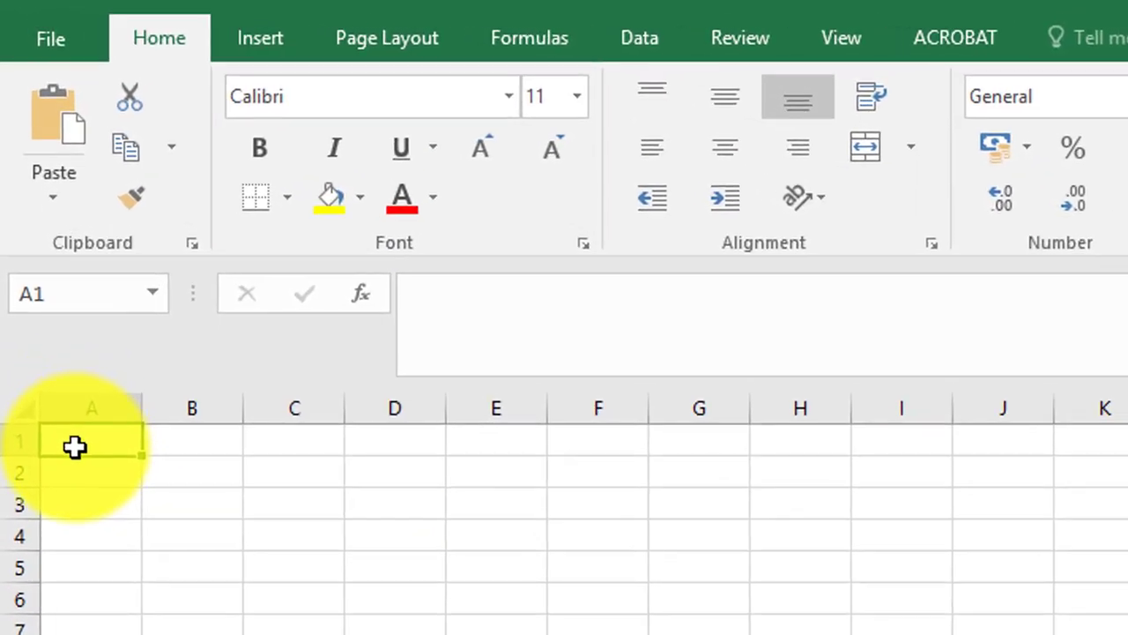
# Type the heading NO KAD PENGENALAN into A1 and drag column A wide enough to show it
pyautogui.click(98, 407)
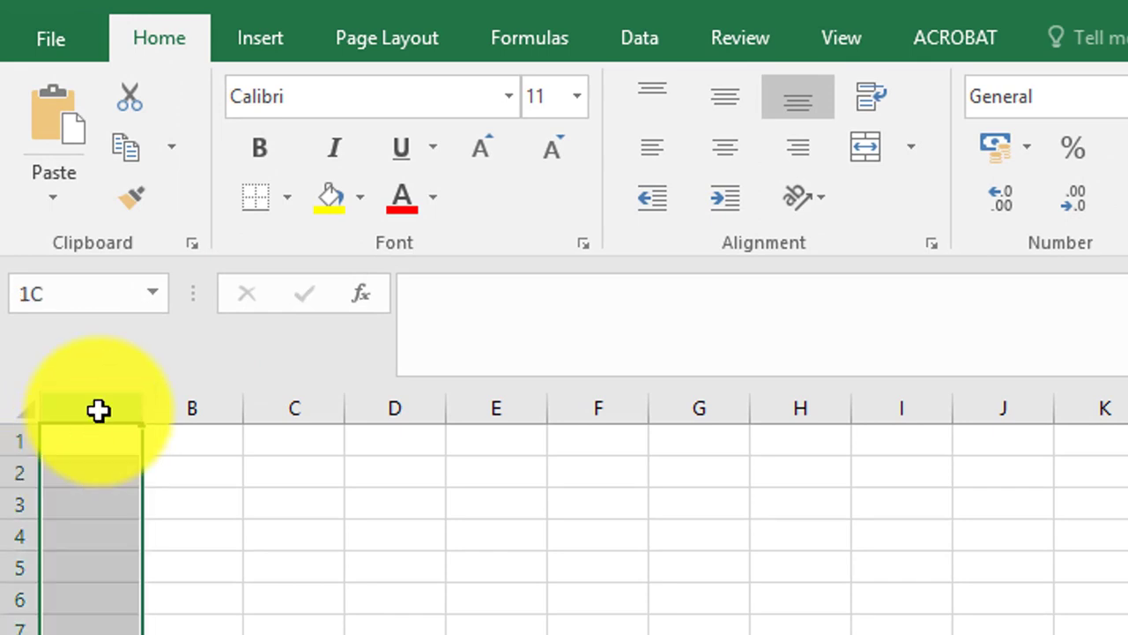
pyautogui.click(66, 458)
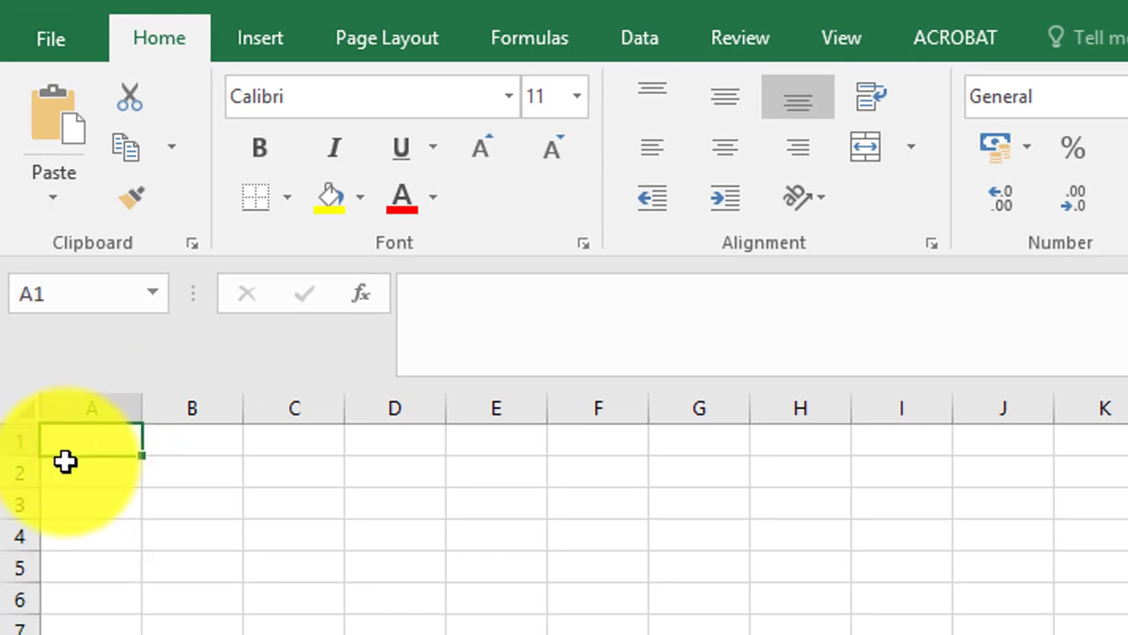
pyautogui.write('n')
pyautogui.press('BackSpace')
pyautogui.write('NO')
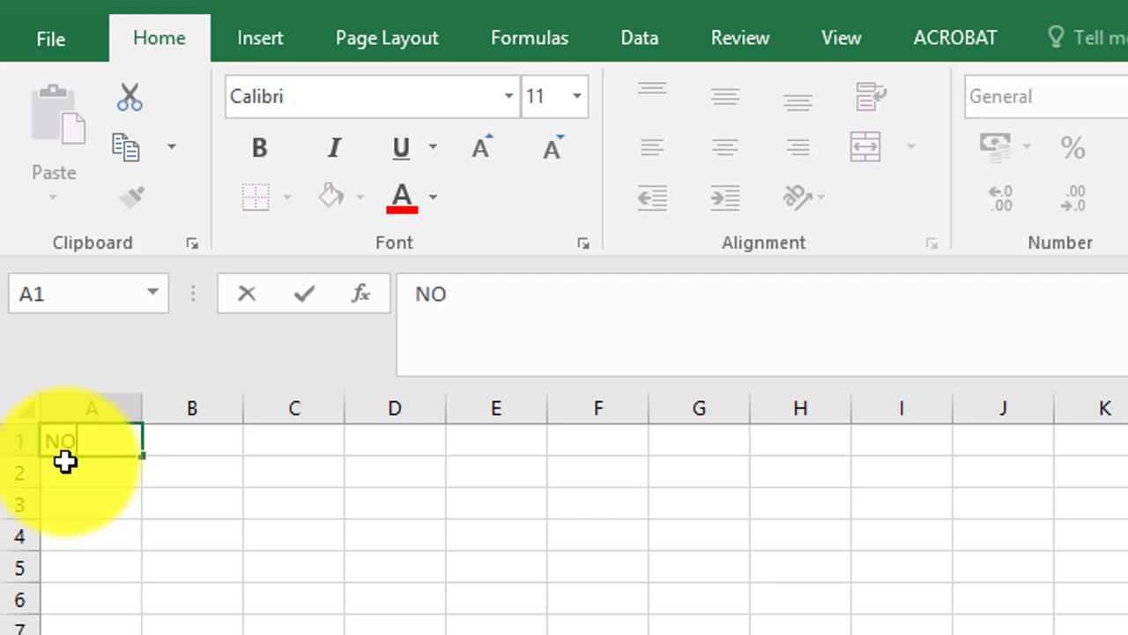
pyautogui.write(' KAD PENGE')
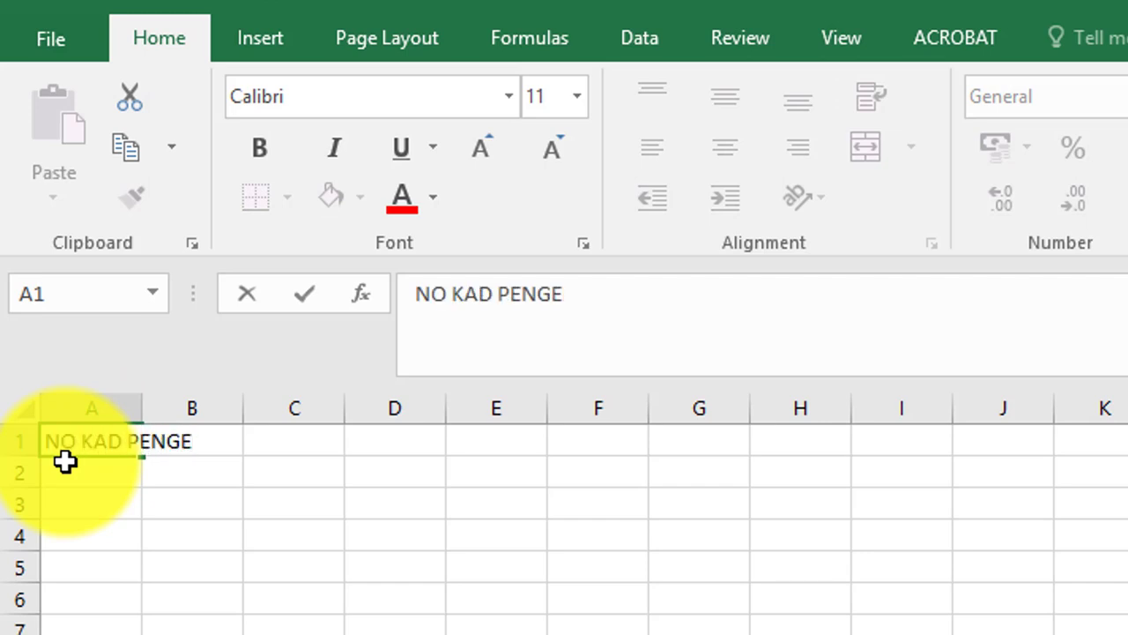
pyautogui.write('NALAN')
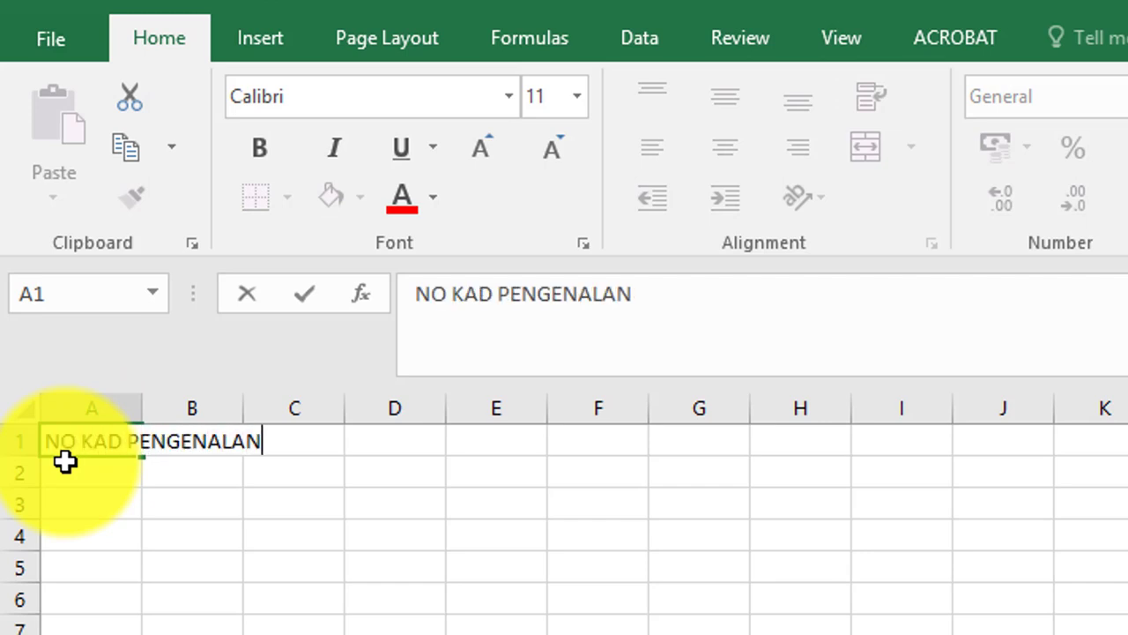
pyautogui.press('Return')
pyautogui.moveTo(143, 398); pyautogui.dragTo(345, 401)
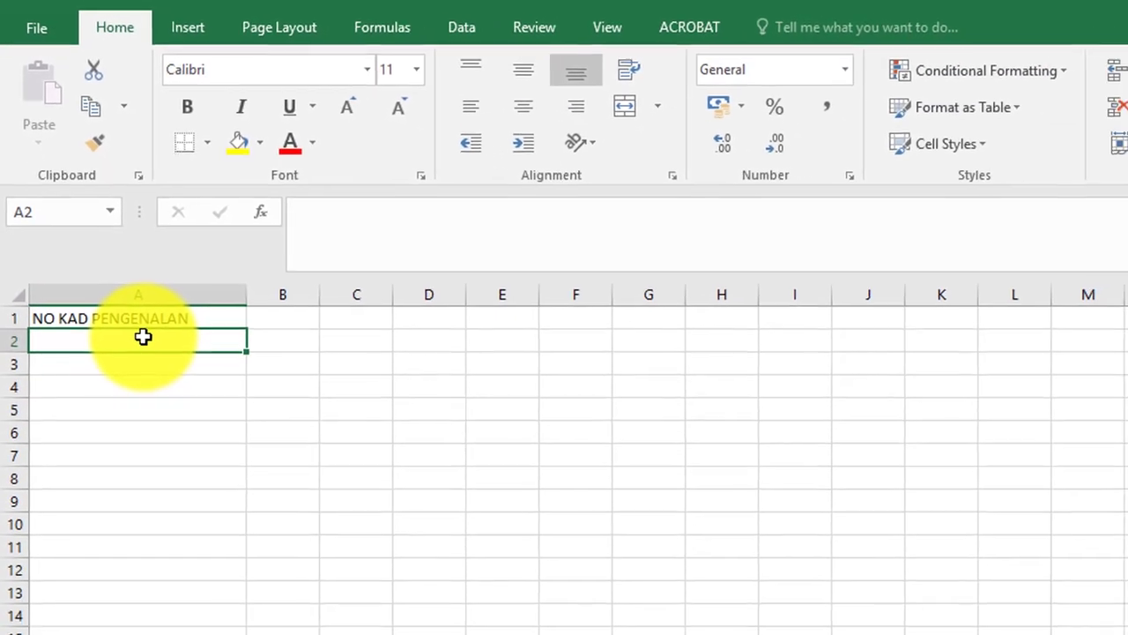
# Apply the Text category to all of column A through Format Cells
pyautogui.click(152, 287)
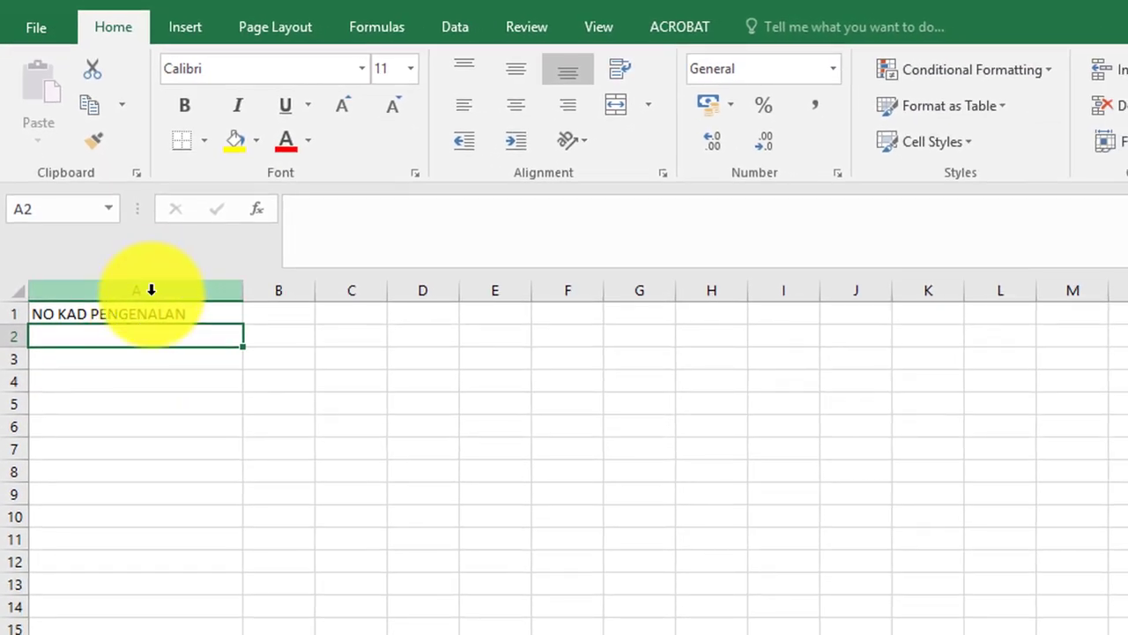
pyautogui.click(151, 289)
pyautogui.rightClick(152, 290)
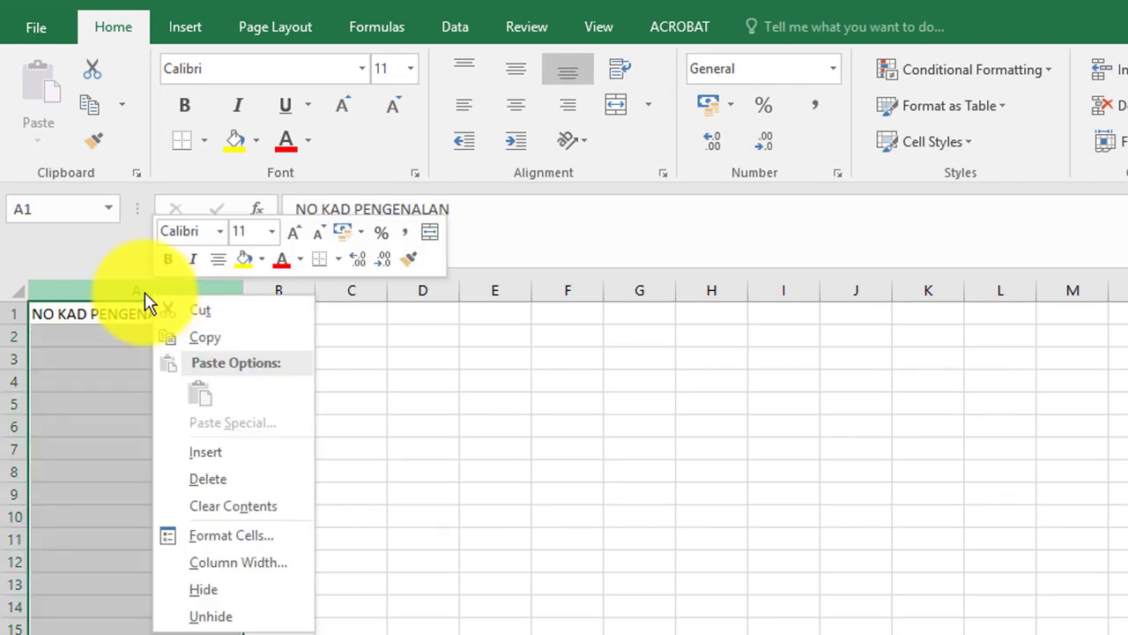
pyautogui.click(248, 541)
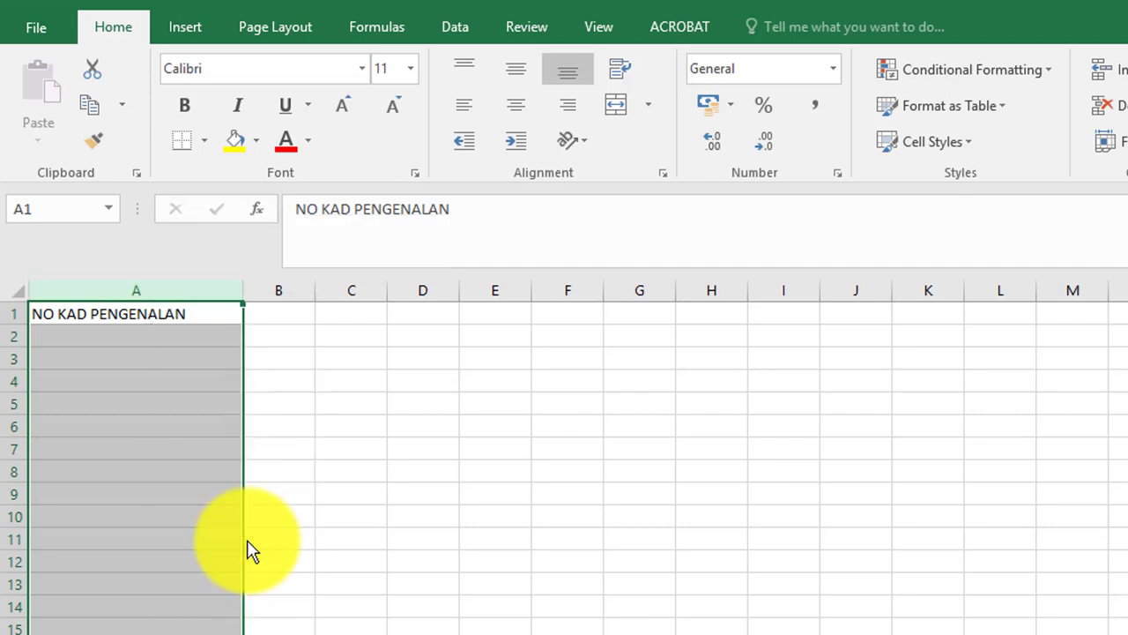
pyautogui.click(581, 291)
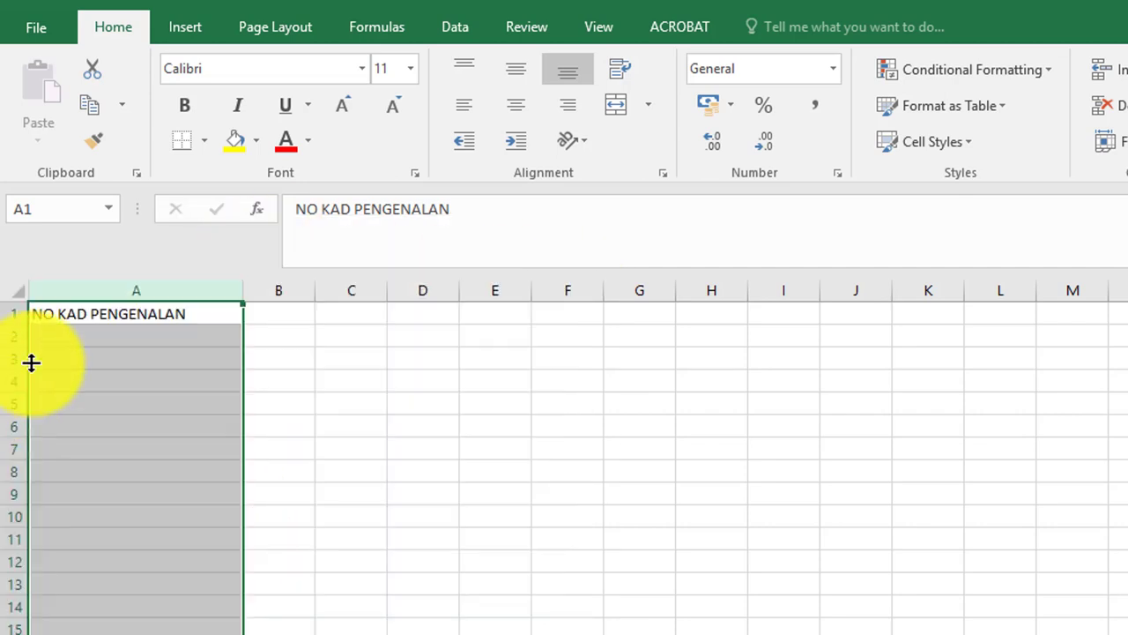
pyautogui.rightClick(126, 287)
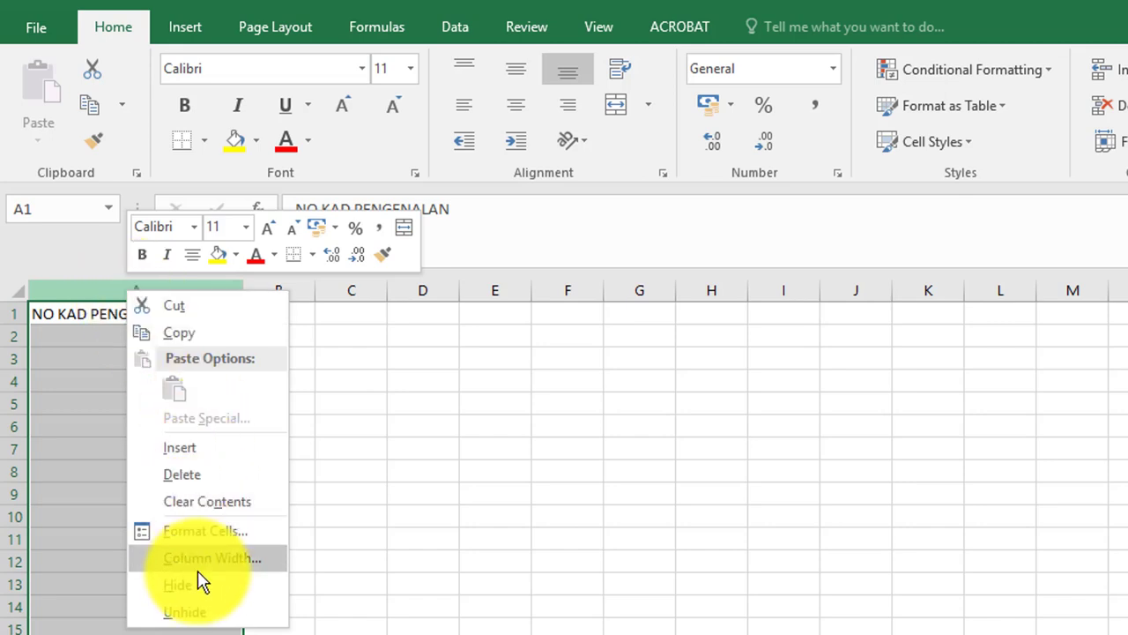
pyautogui.click(214, 536)
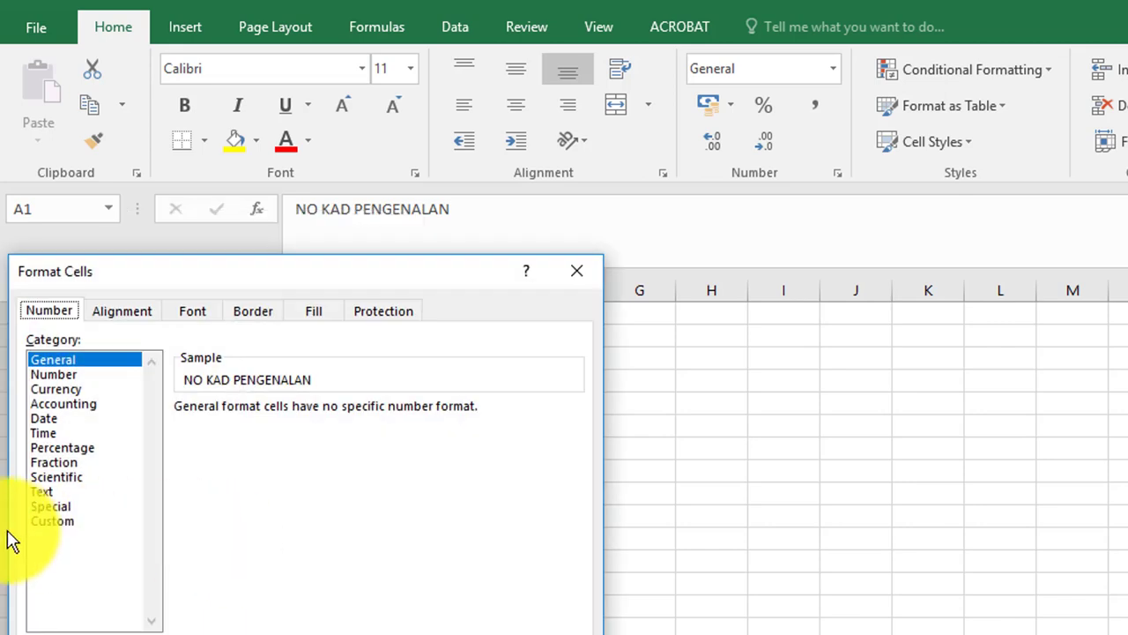
pyautogui.click(62, 492)
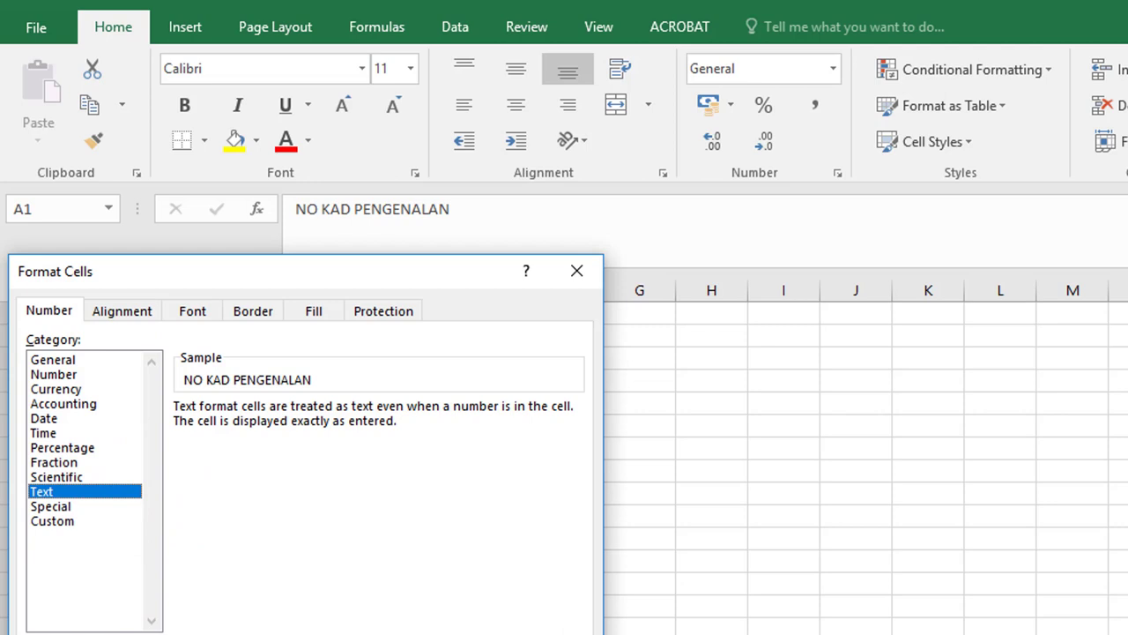
pyautogui.press('Return')
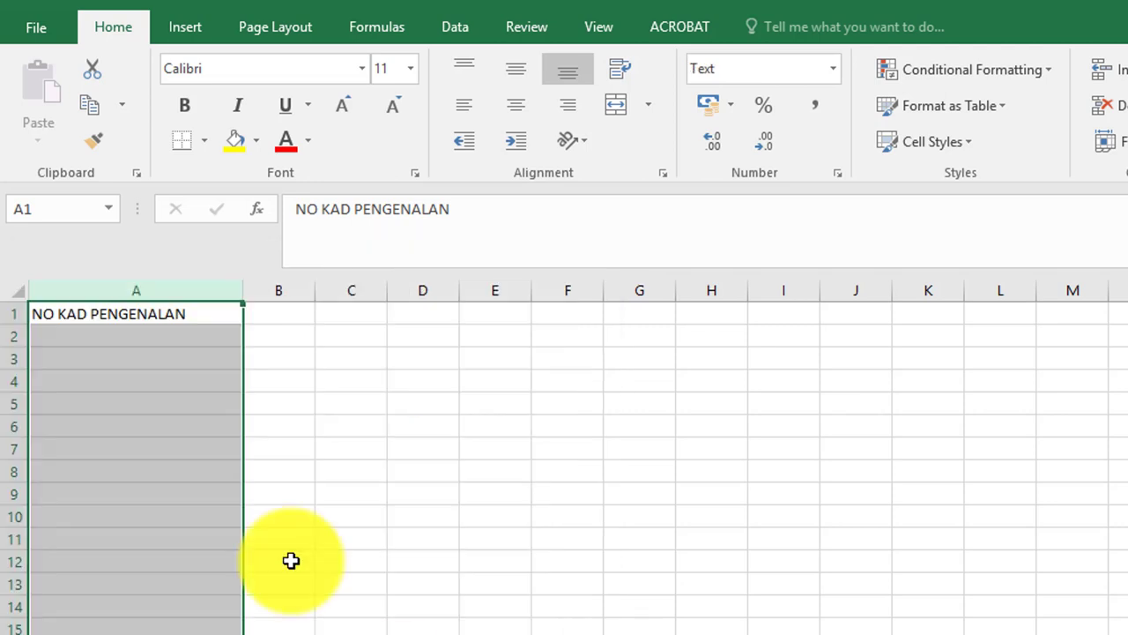
# Enter a sample IC number in A2, keeping its leading zeros
pyautogui.click(169, 332)
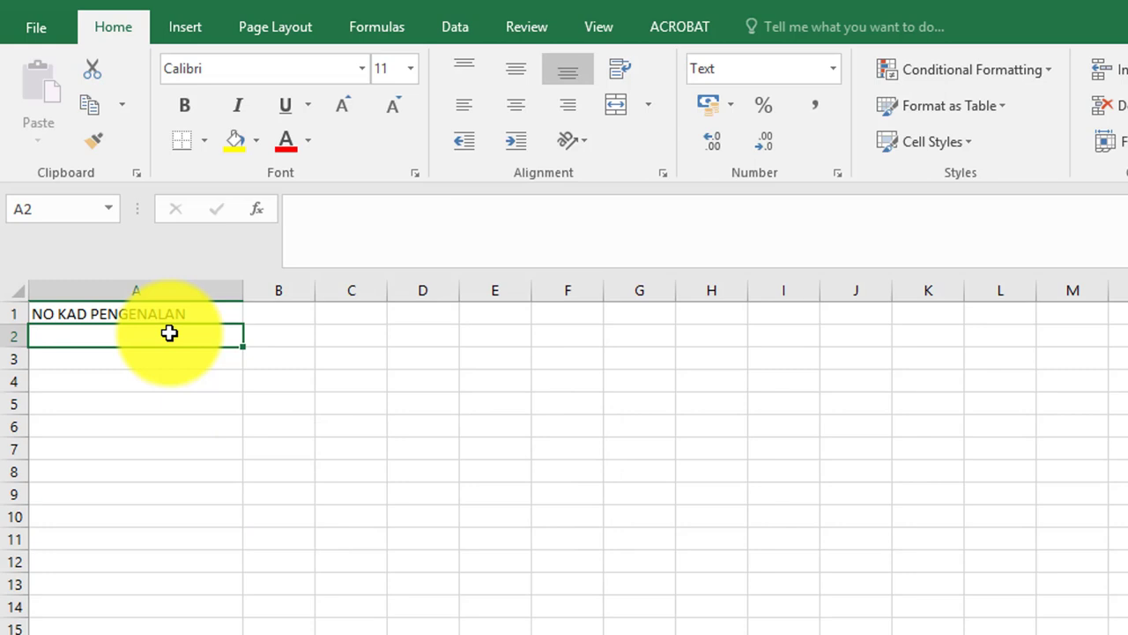
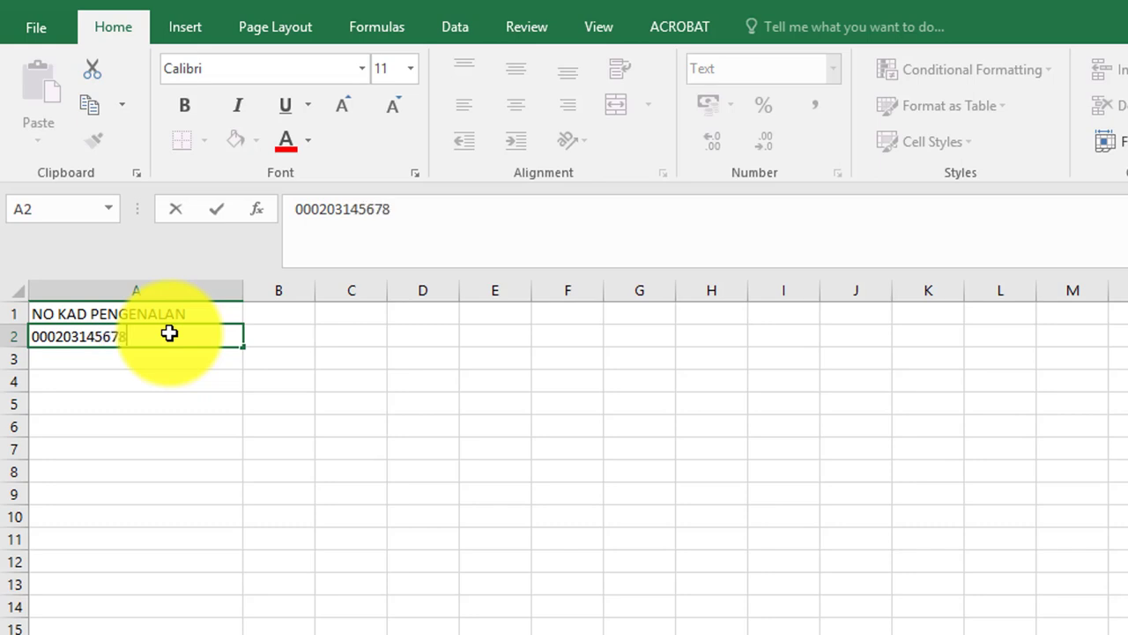
pyautogui.press('Return')
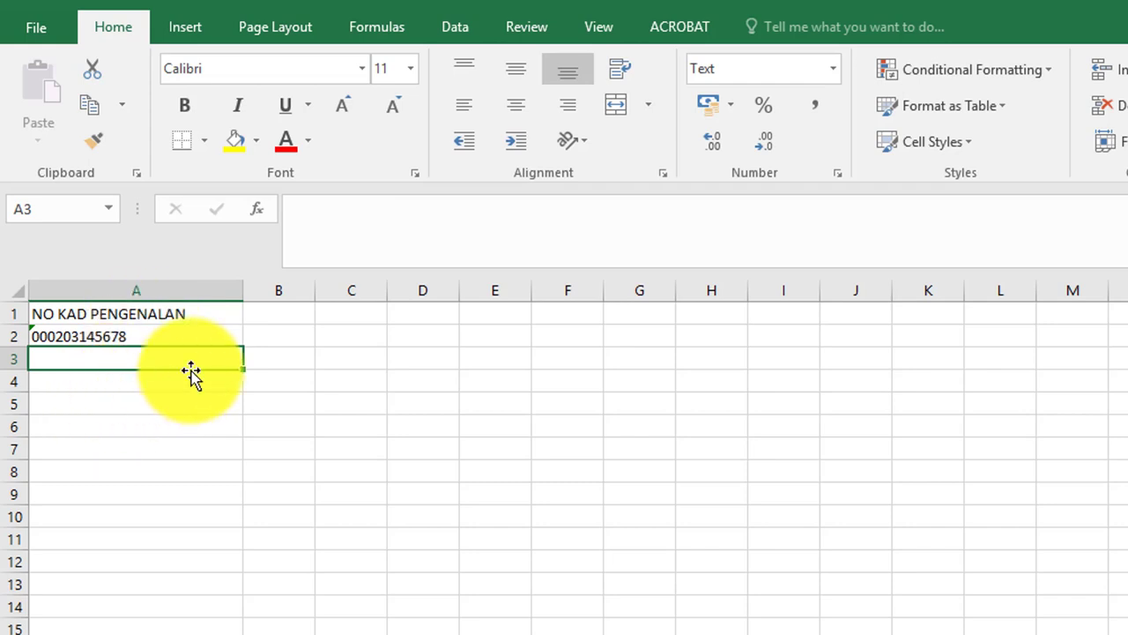
pyautogui.click(150, 333)
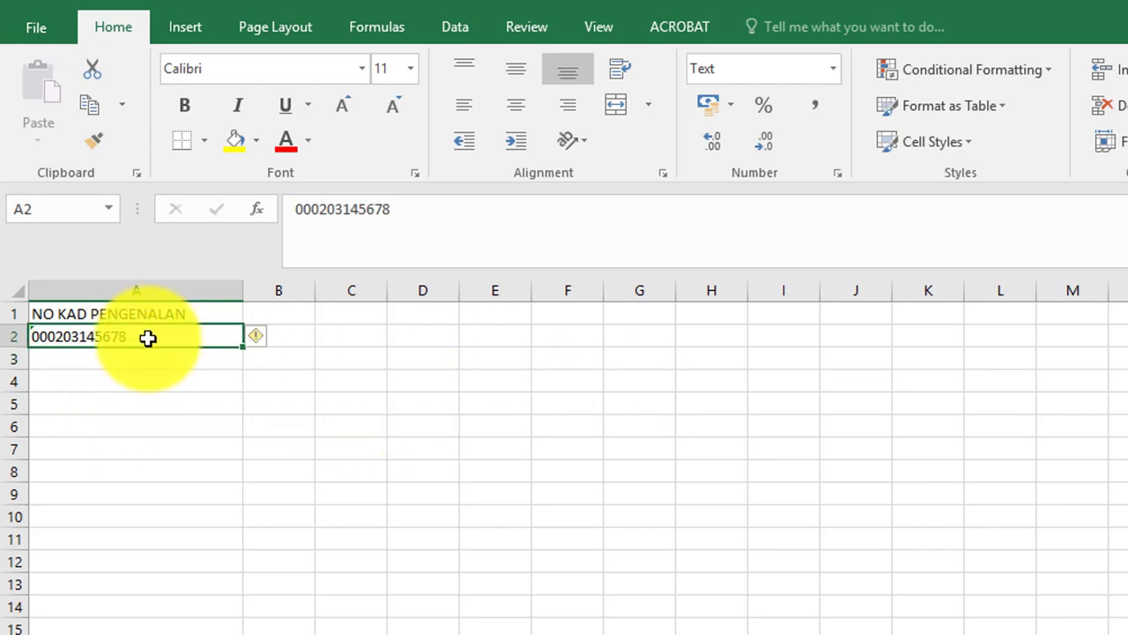
# Copy the A2 IC number into C2, then delete that copy from C2 again
pyautogui.hotkey('ctrl', 'c')
pyautogui.click(350, 337)
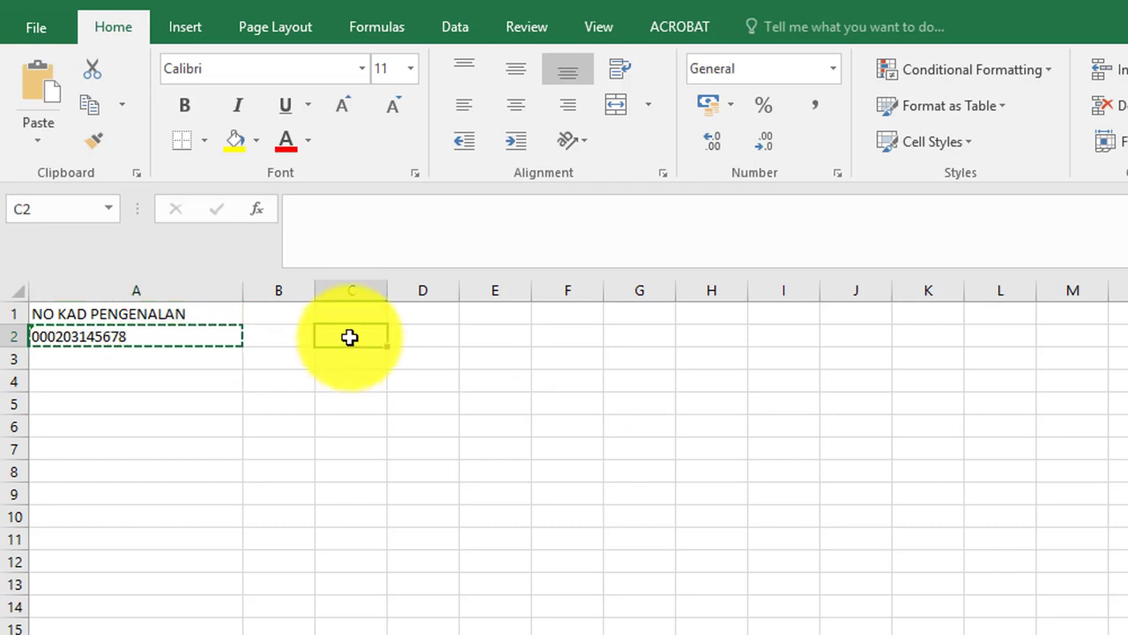
pyautogui.hotkey('ctrl', 'v')
pyautogui.press('Escape')
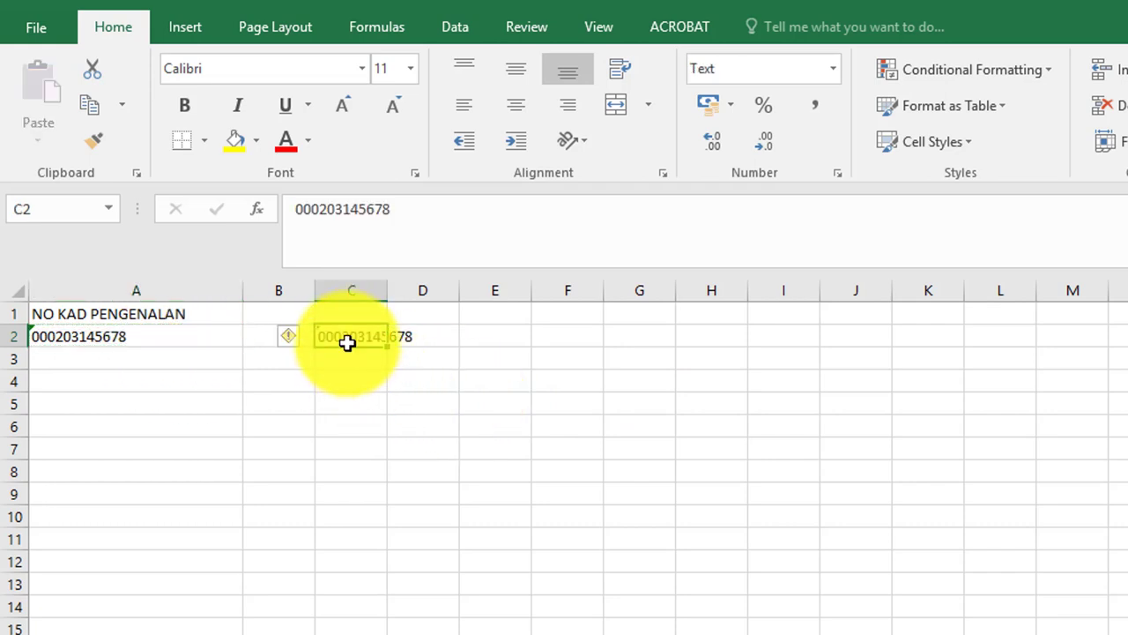
pyautogui.click(350, 379)
pyautogui.click(351, 336)
pyautogui.click(286, 221)
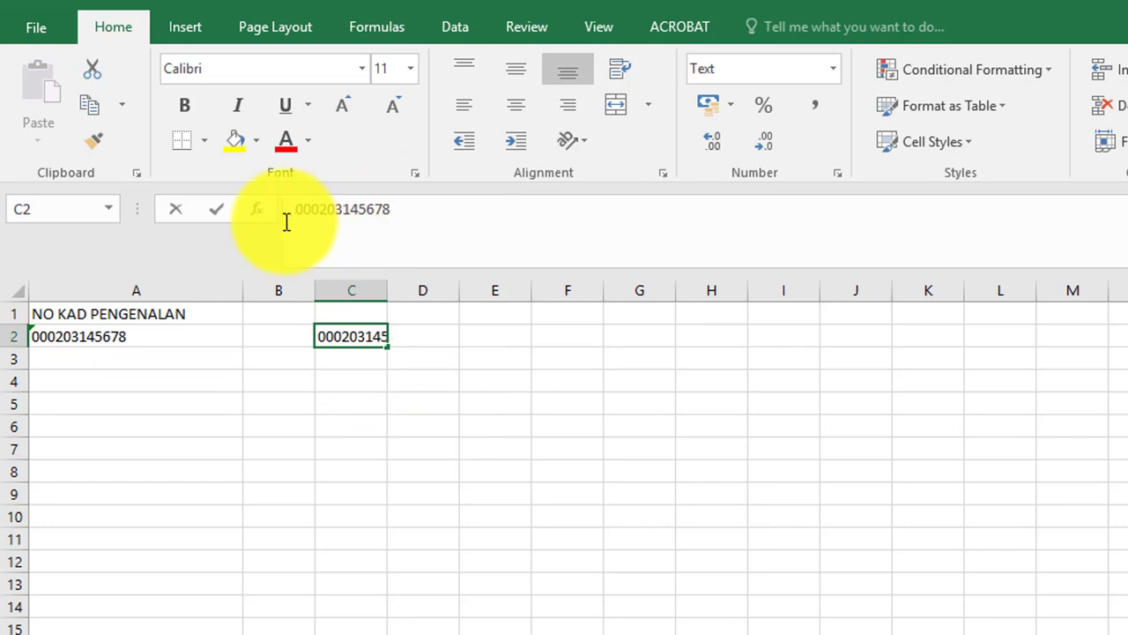
pyautogui.moveTo(286, 220); pyautogui.dragTo(340, 244)
pyautogui.press('BackSpace')
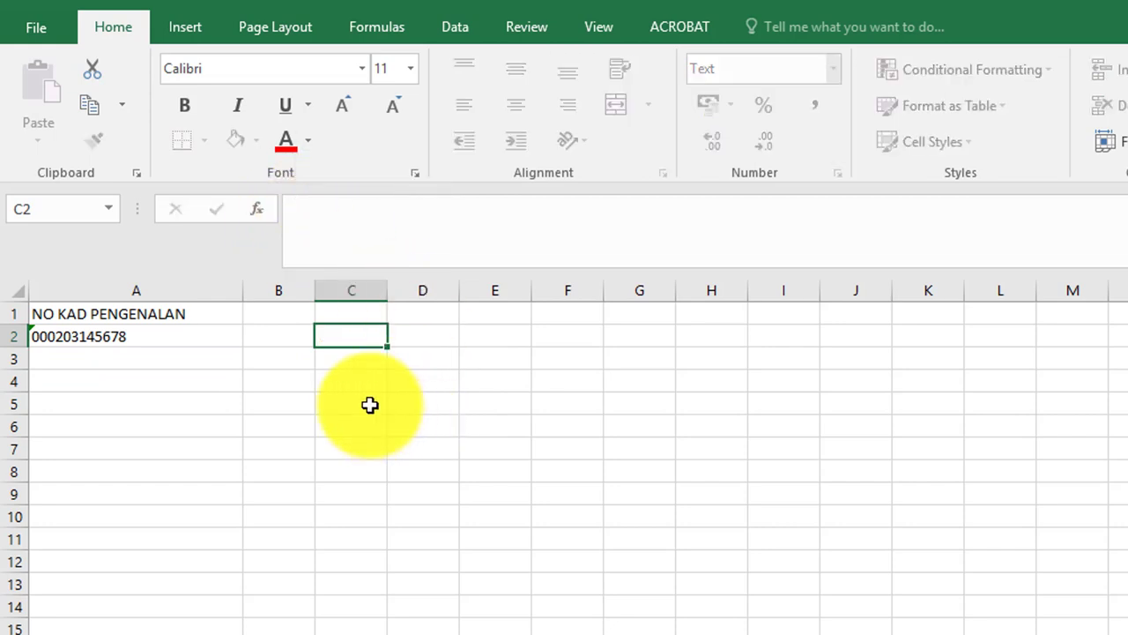
pyautogui.click(300, 319)
# Enter 02 in General-format cell B2, where it is stored as just 2
pyautogui.rightClick(297, 335)
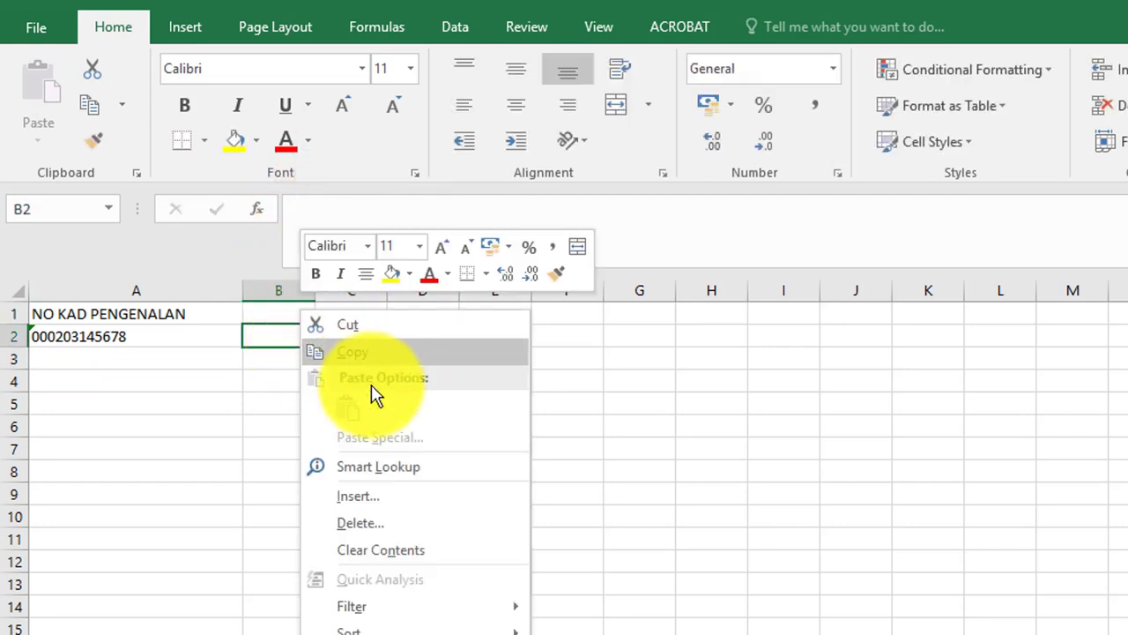
pyautogui.click(255, 346)
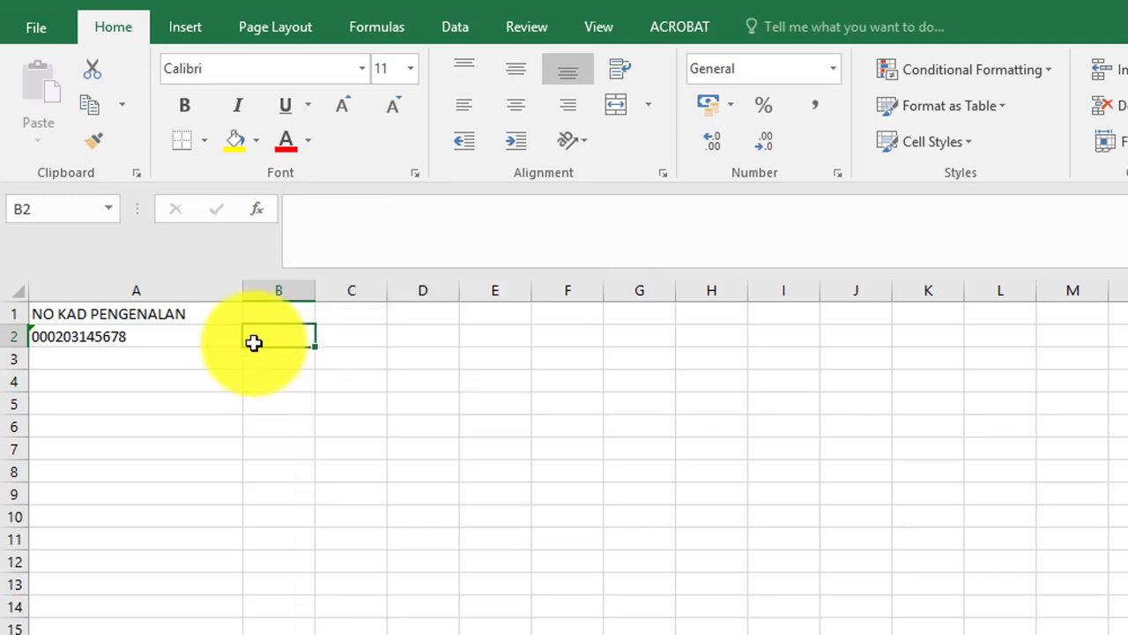
pyautogui.write('000')
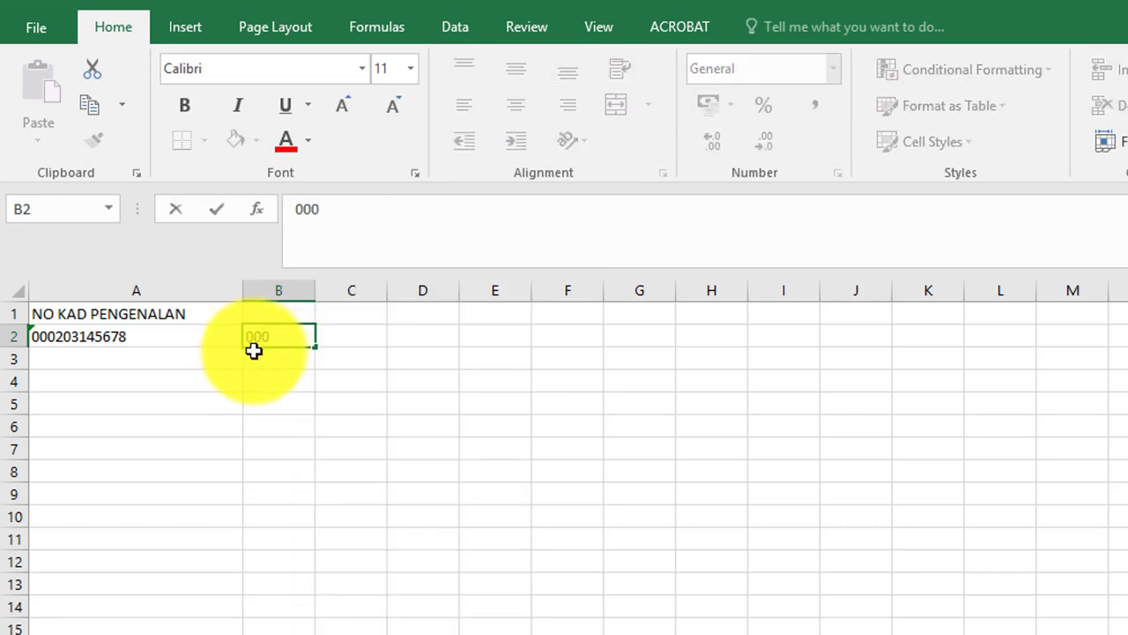
pyautogui.write('2')
pyautogui.press('Return')
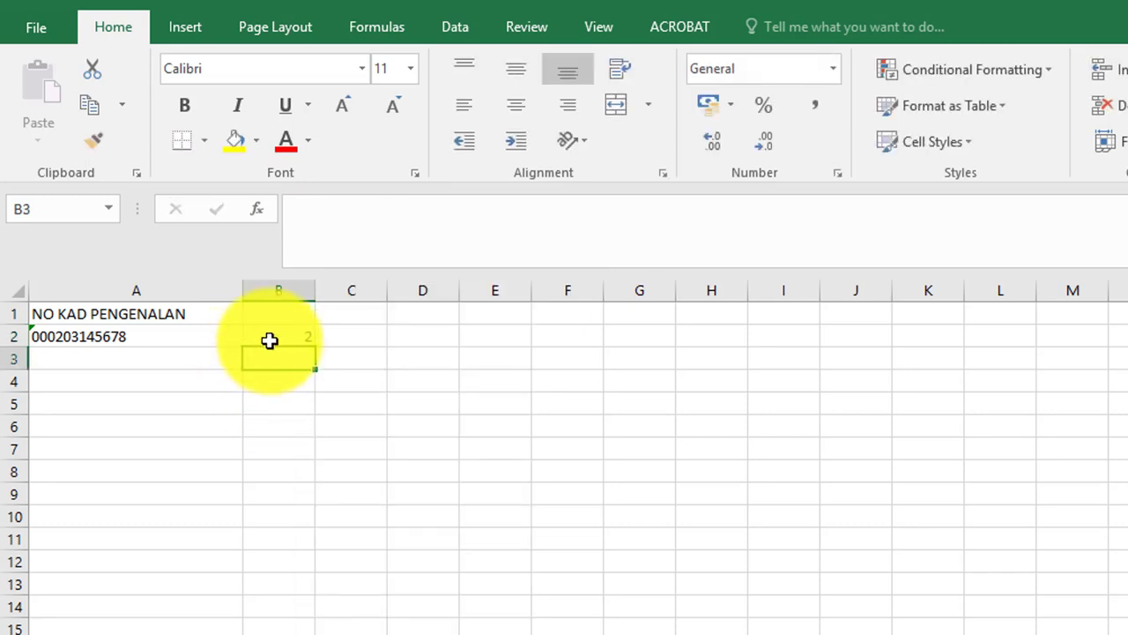
pyautogui.click(269, 340)
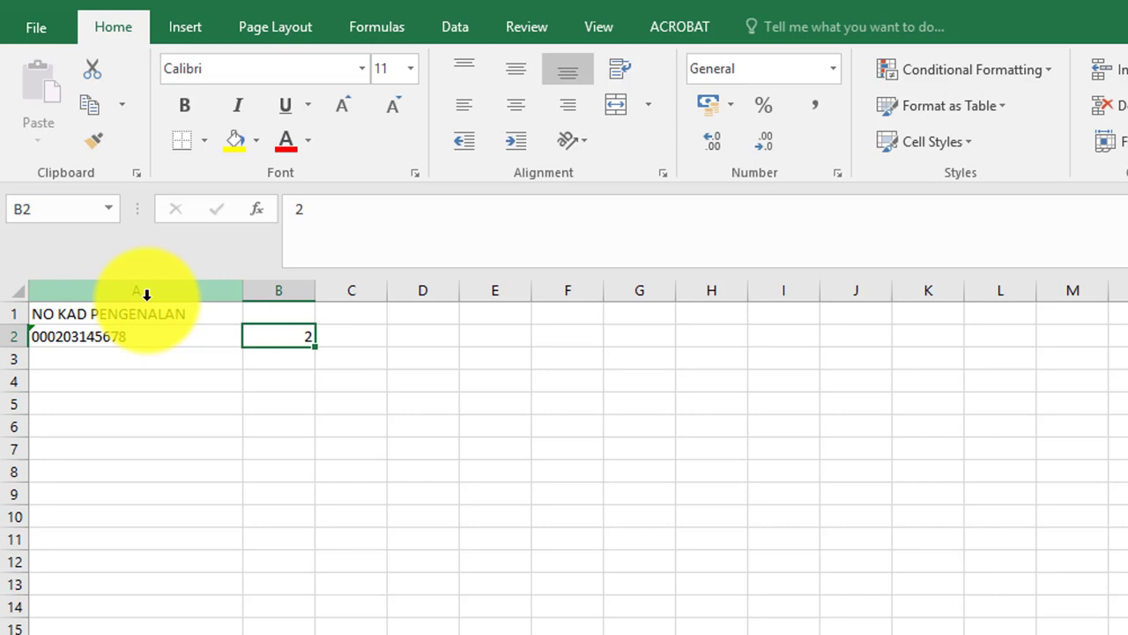
pyautogui.click(146, 295)
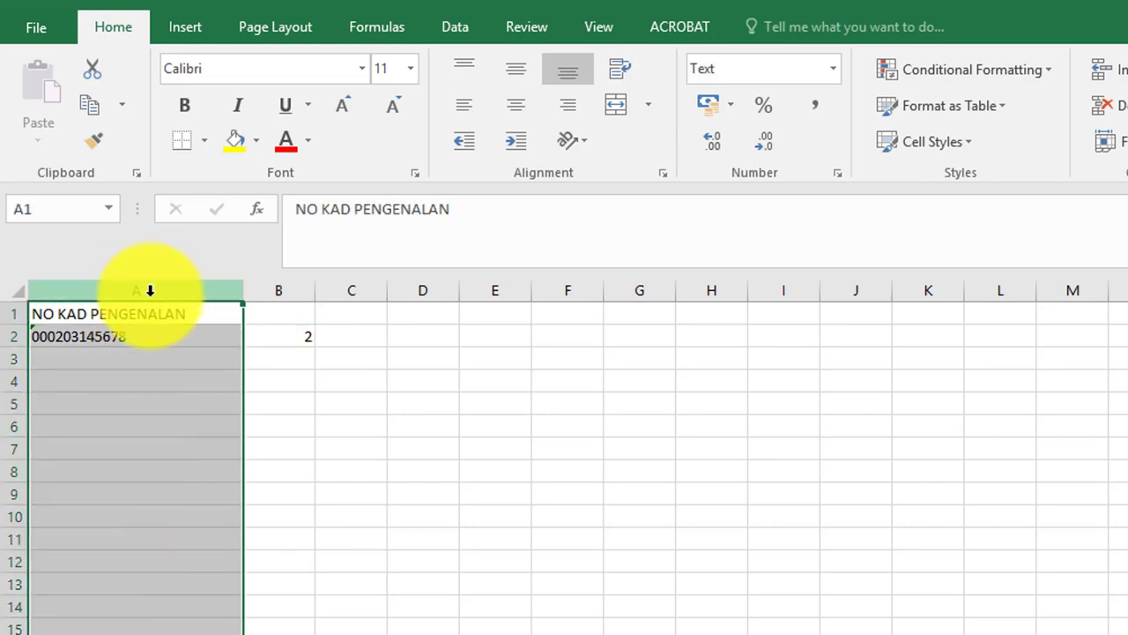
pyautogui.rightClick(151, 297)
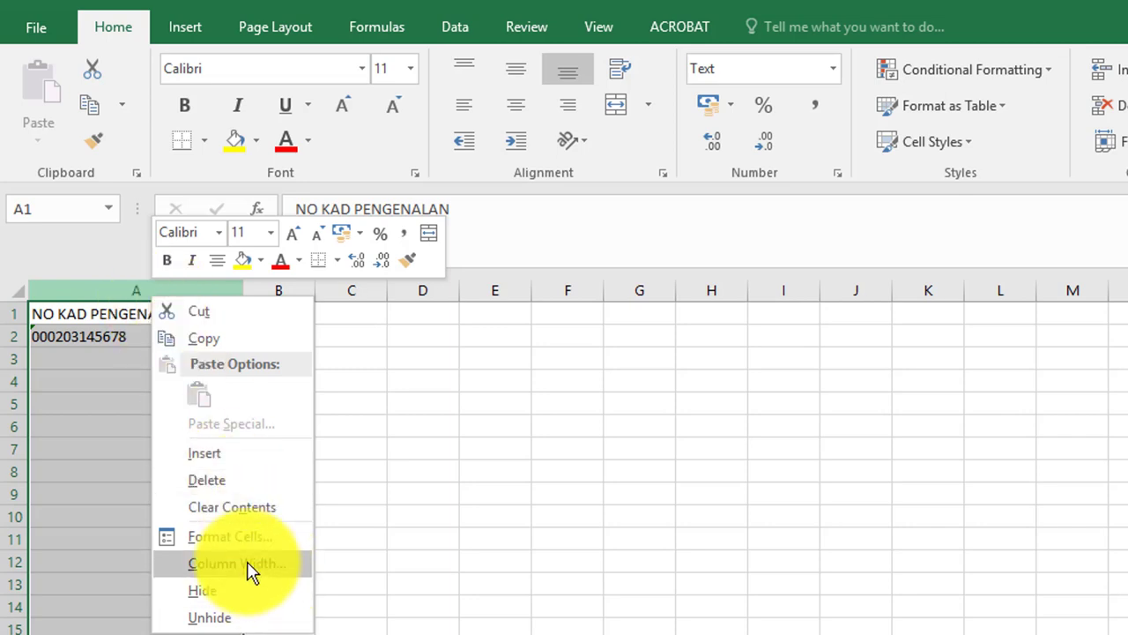
pyautogui.click(229, 540)
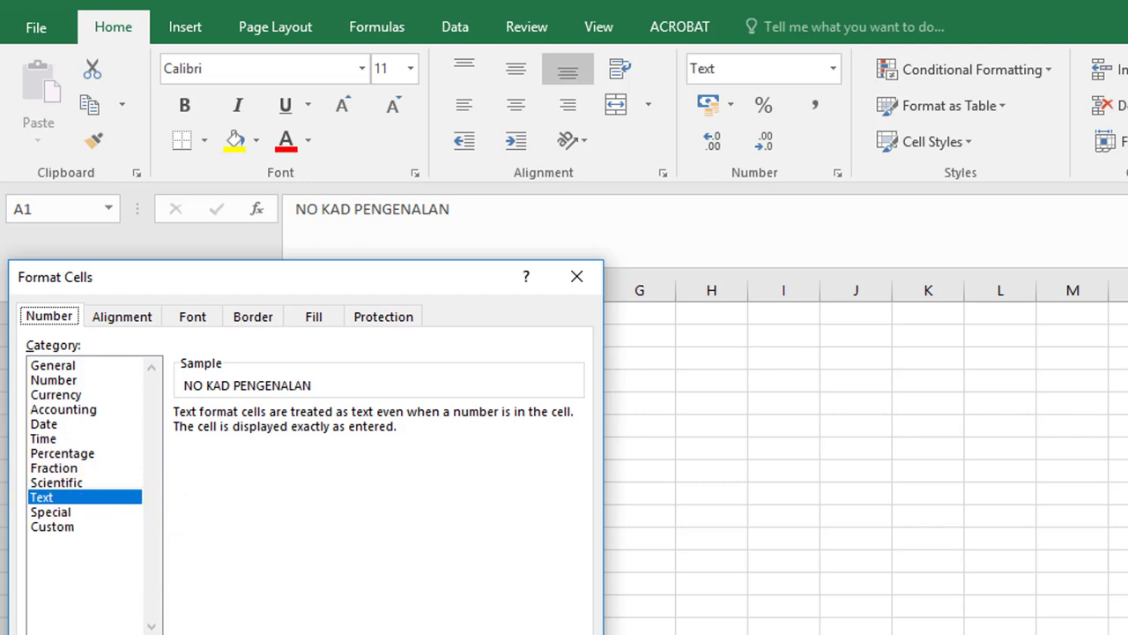
pyautogui.press('Return')
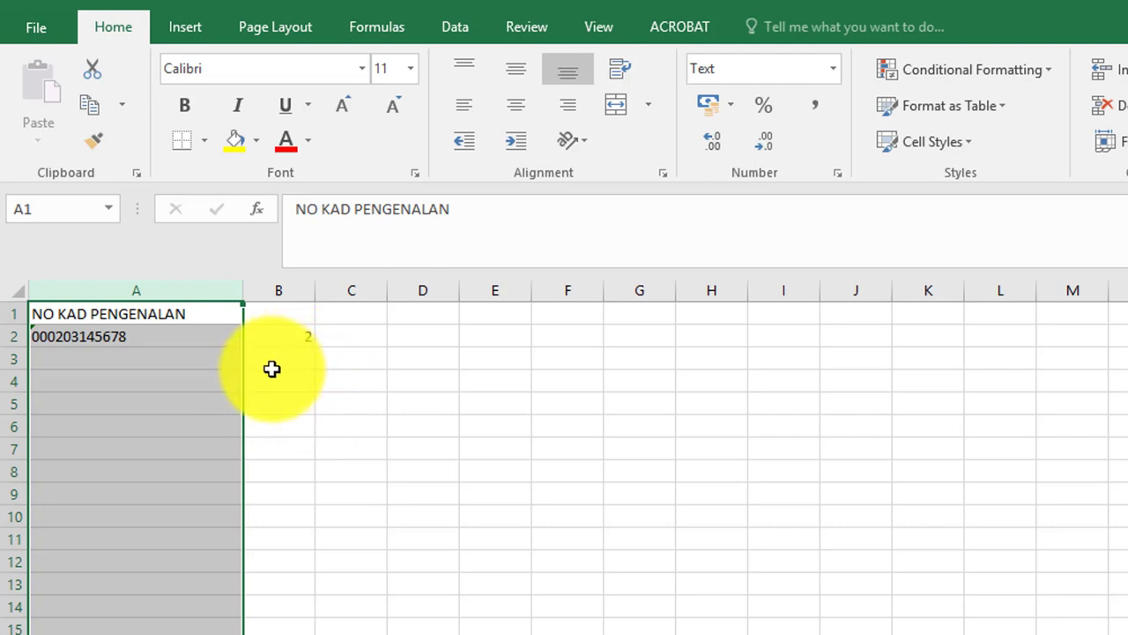
pyautogui.rightClick(88, 292)
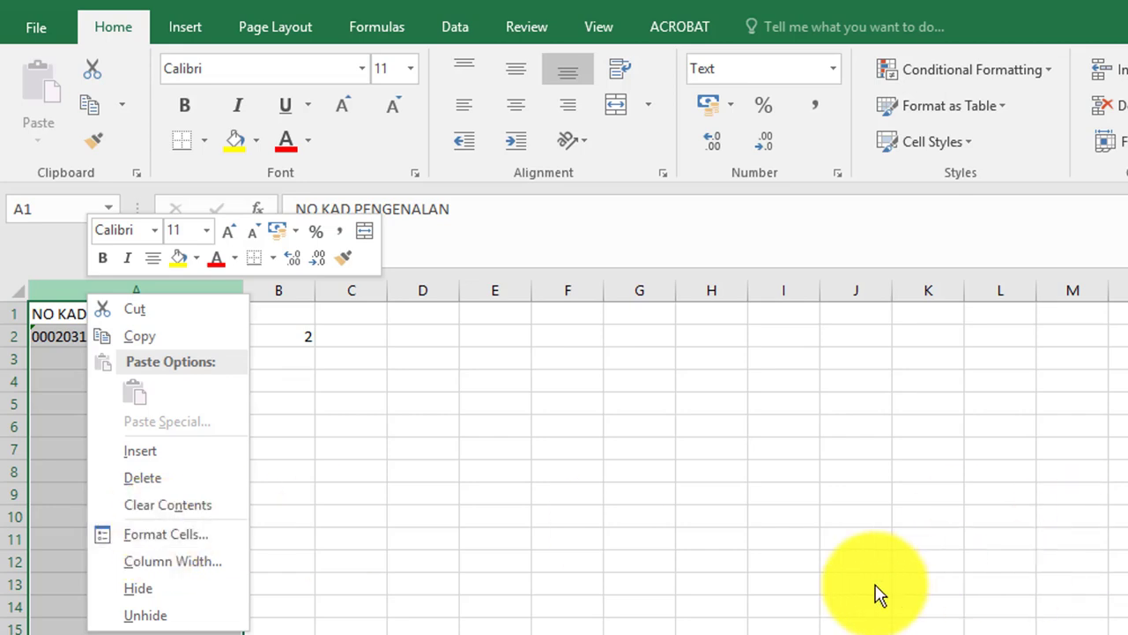
pyautogui.click(803, 516)
pyautogui.click(414, 472)
pyautogui.click(100, 333)
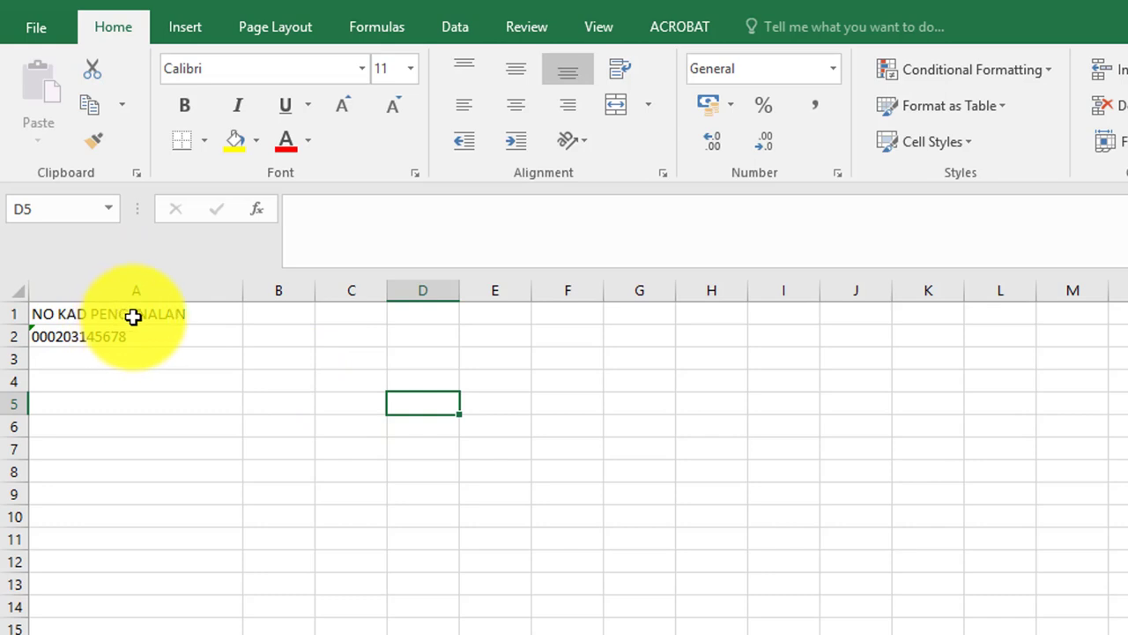
# Add headers TAHUN KELAHIRAN in B1 and KOD NEGERI in C1, widening columns B and C
pyautogui.click(274, 312)
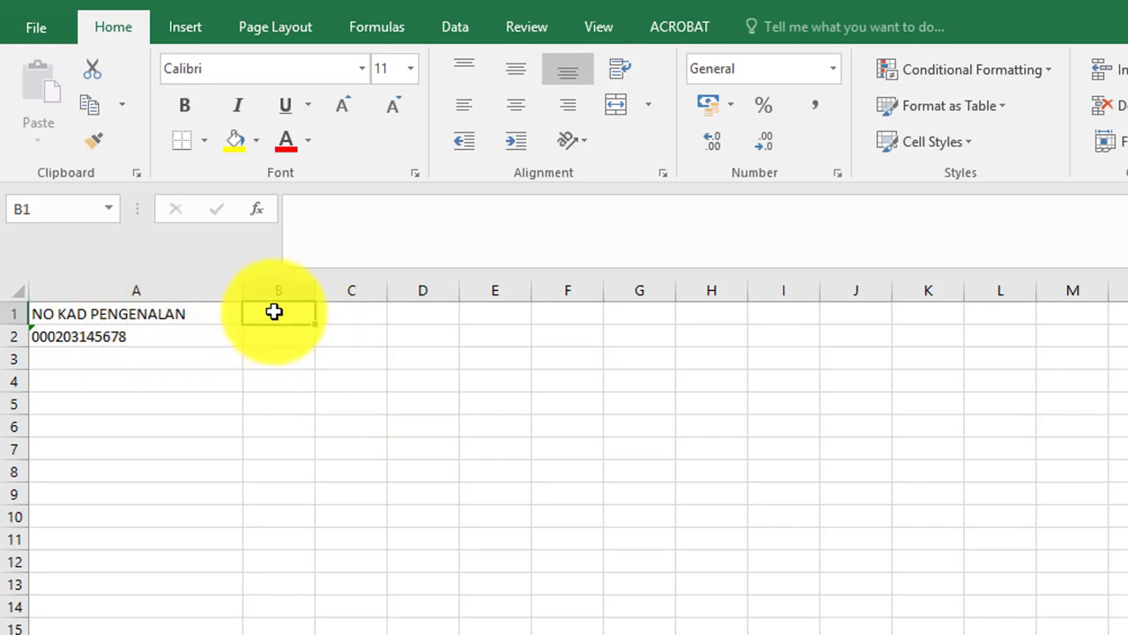
pyautogui.write('TA')
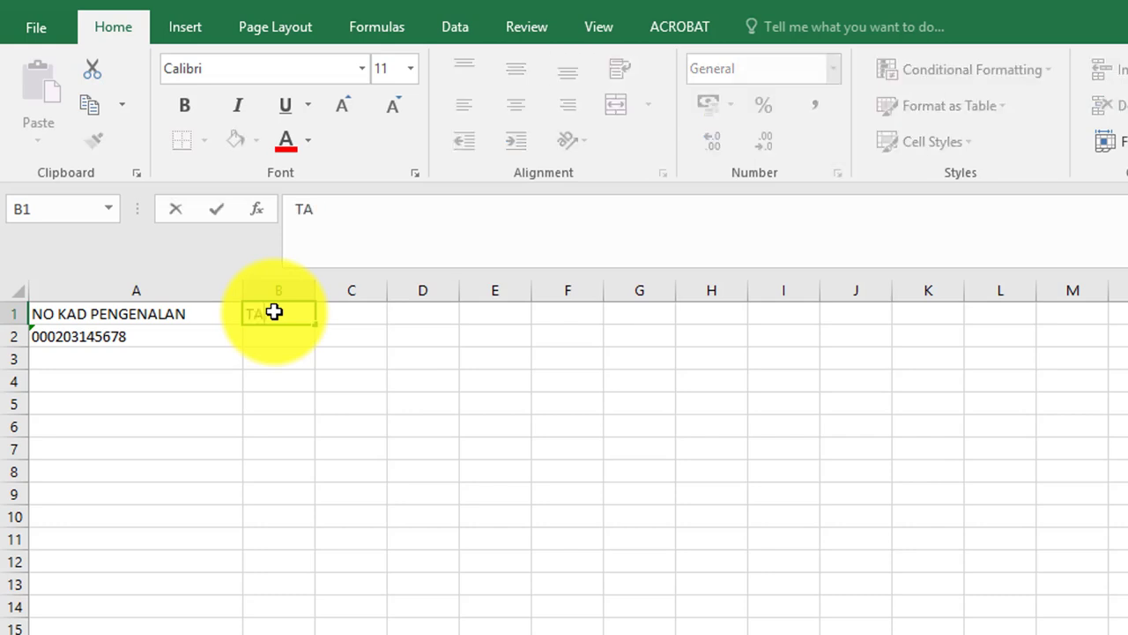
pyautogui.write('HUBN')
pyautogui.press('BackSpace')
pyautogui.press('BackSpace')
pyautogui.write('N')
pyautogui.write(' KELAHIRA')
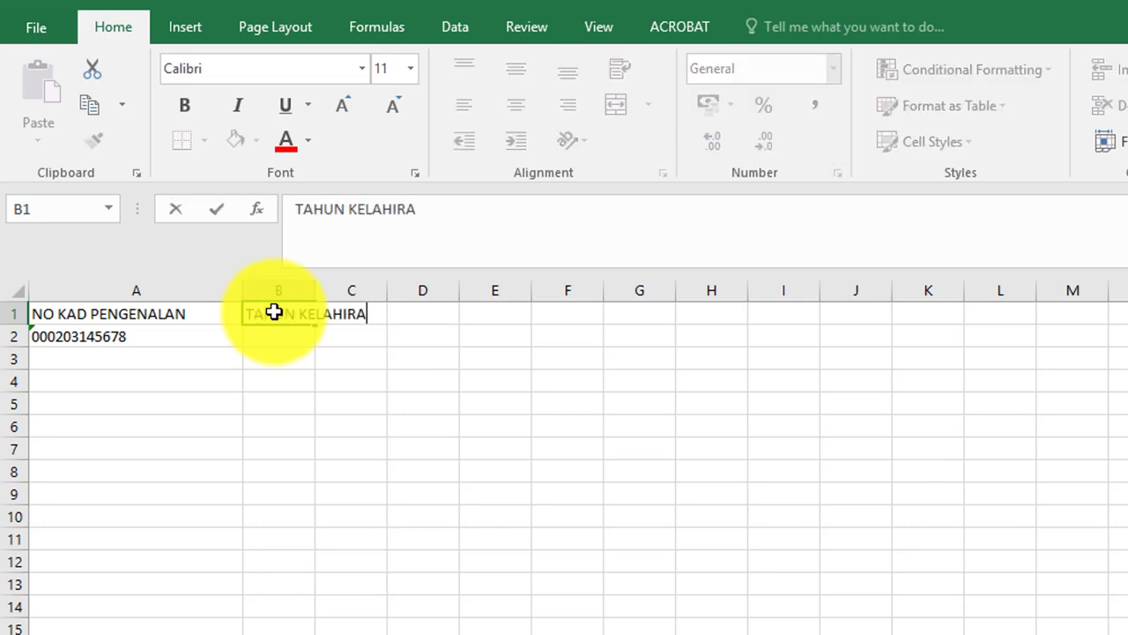
pyautogui.write('N')
pyautogui.press('Return')
pyautogui.press('Right')
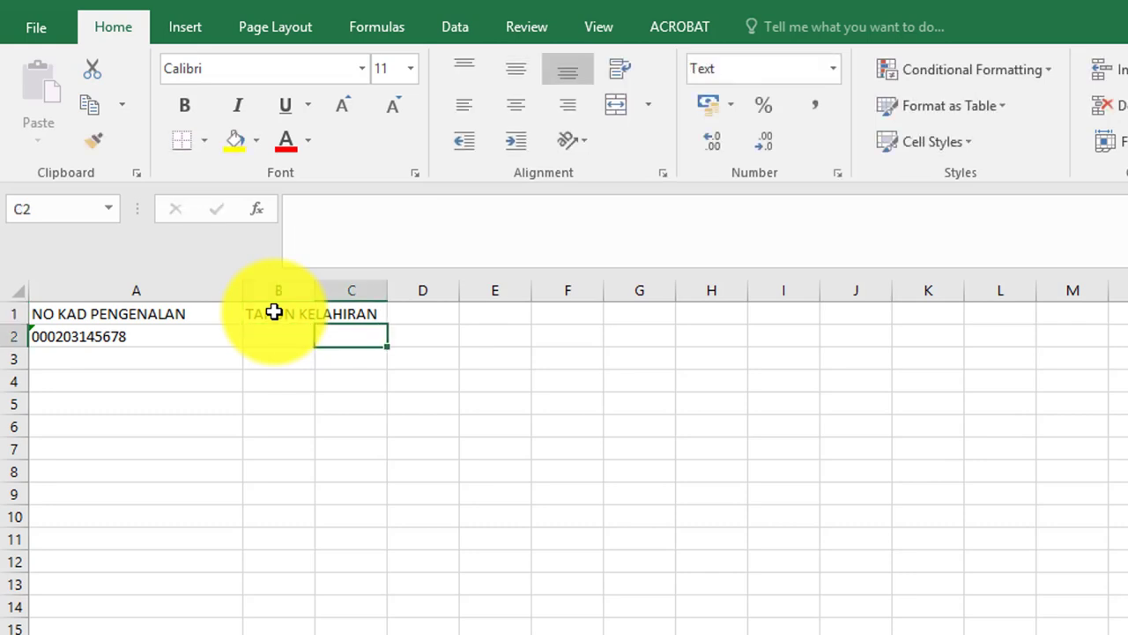
pyautogui.press('Up')
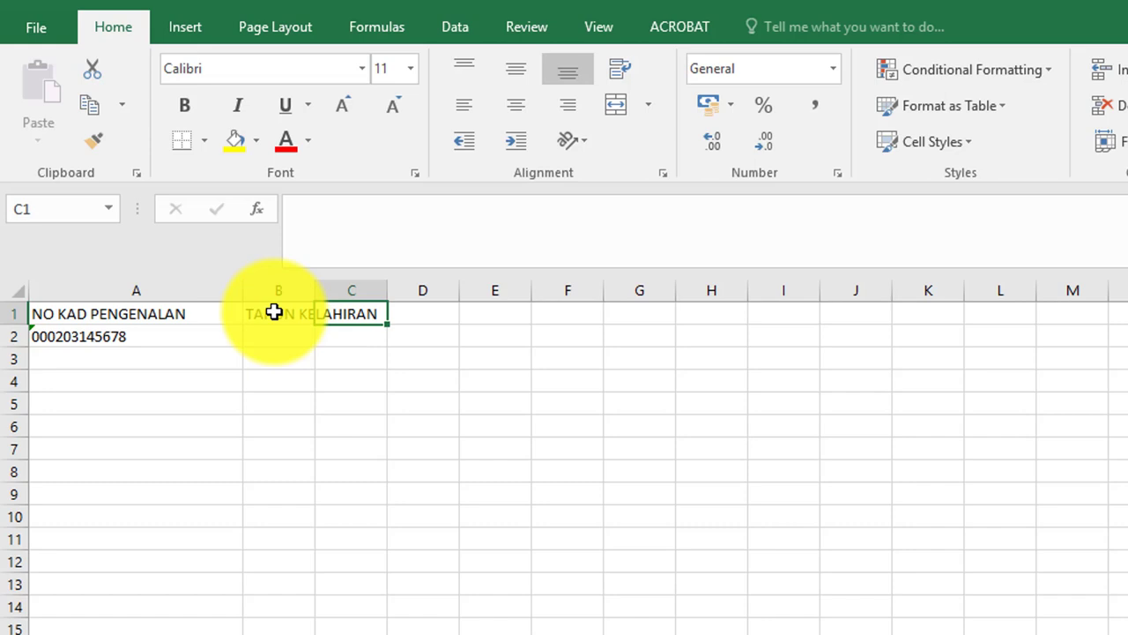
pyautogui.write('NO')
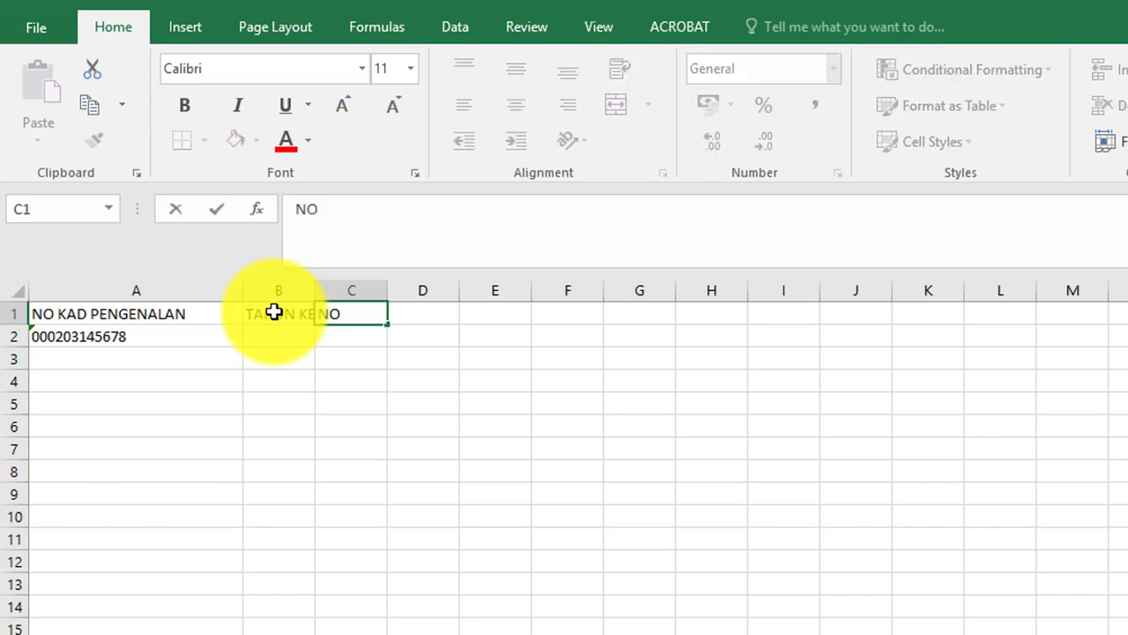
pyautogui.press('BackSpace')
pyautogui.press('BackSpace')
pyautogui.write('KOD ')
pyautogui.write('NEGERI')
pyautogui.press('Return')
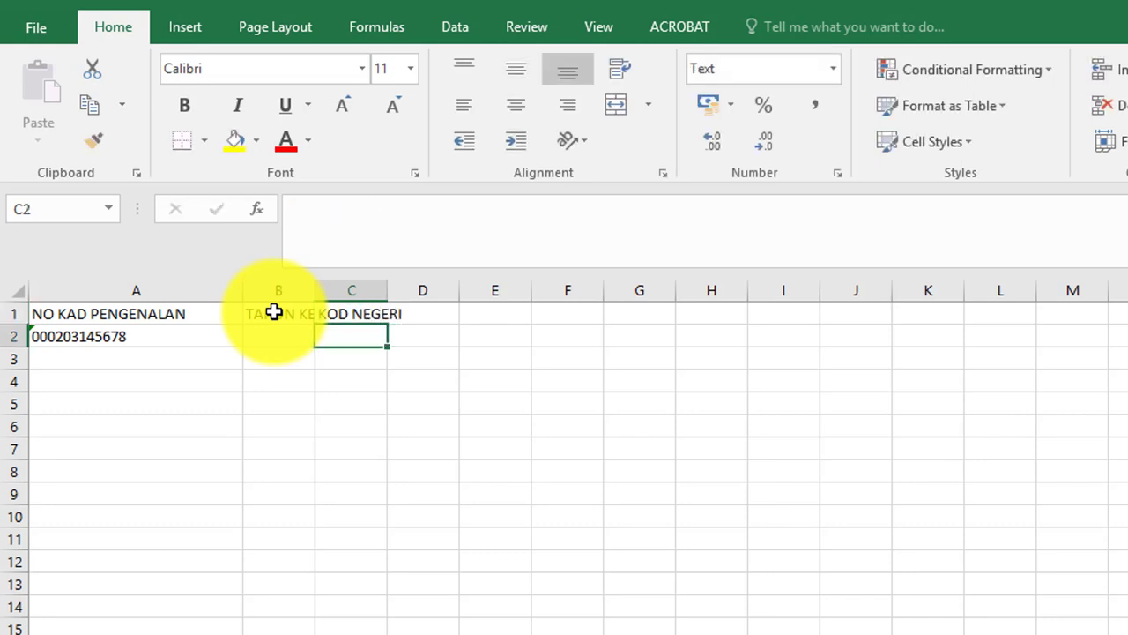
pyautogui.moveTo(318, 292); pyautogui.dragTo(427, 295)
pyautogui.moveTo(501, 291); pyautogui.dragTo(587, 296)
# Add BULAN KELAHIRAN in D1, widen column D, and add JANTINA in E1
pyautogui.click(627, 308)
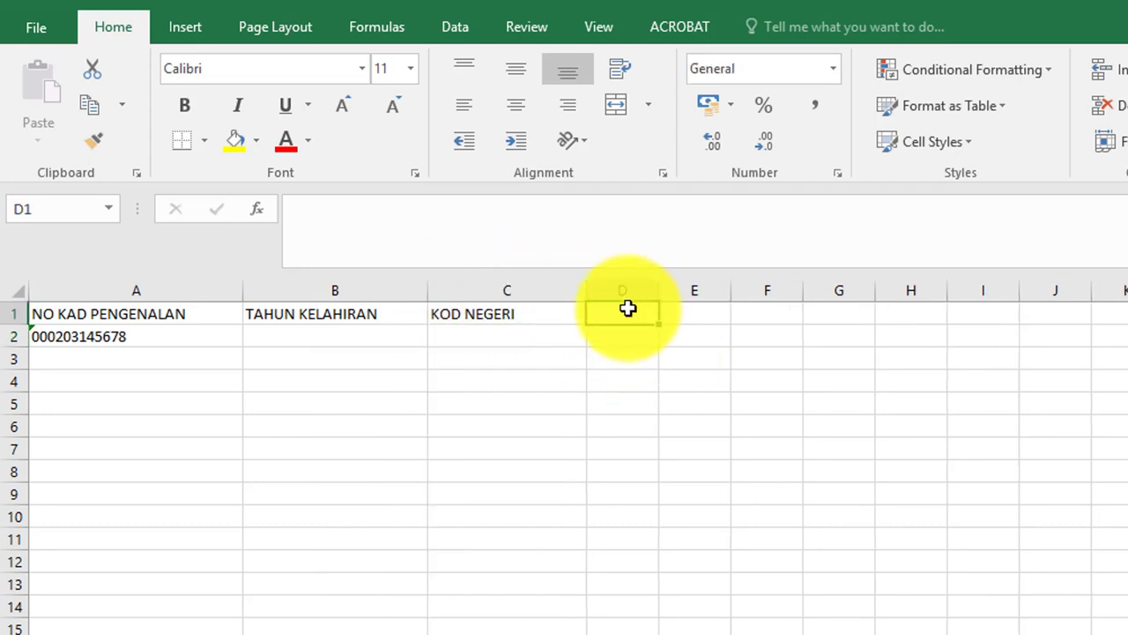
pyautogui.write('BU')
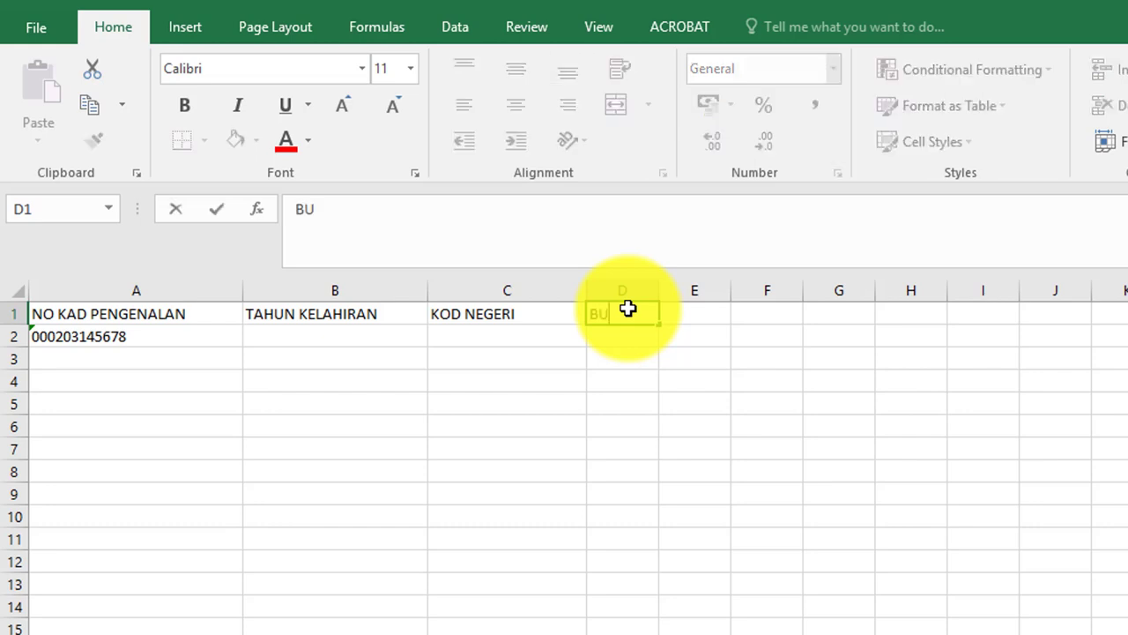
pyautogui.write('LAN')
pyautogui.write(' KELAHIRAN')
pyautogui.press('Return')
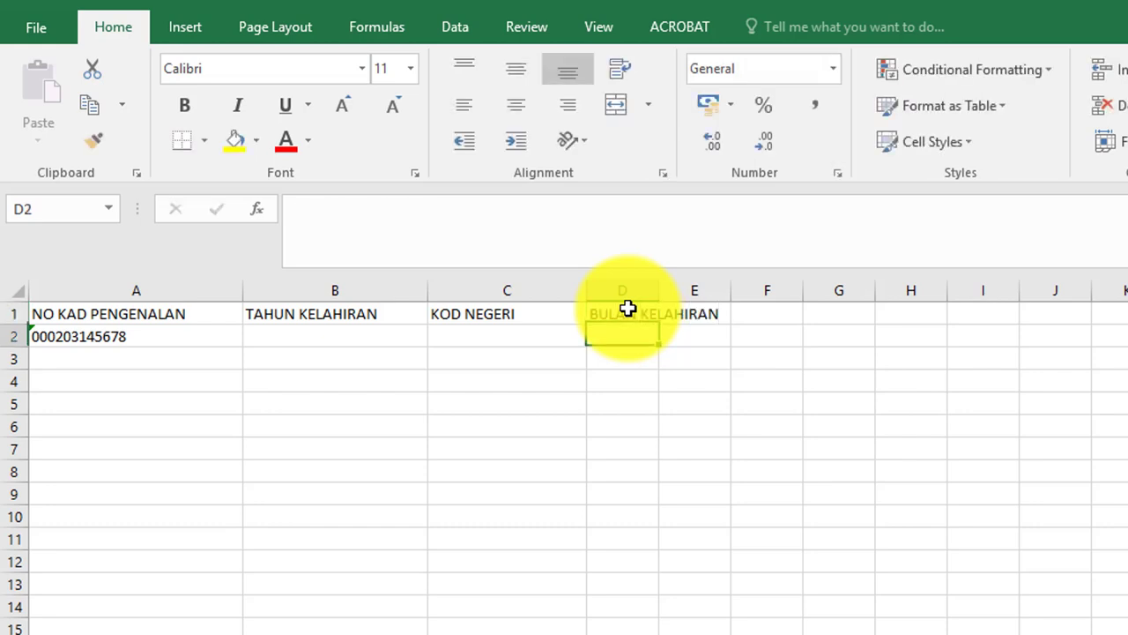
pyautogui.moveTo(659, 290); pyautogui.dragTo(727, 290)
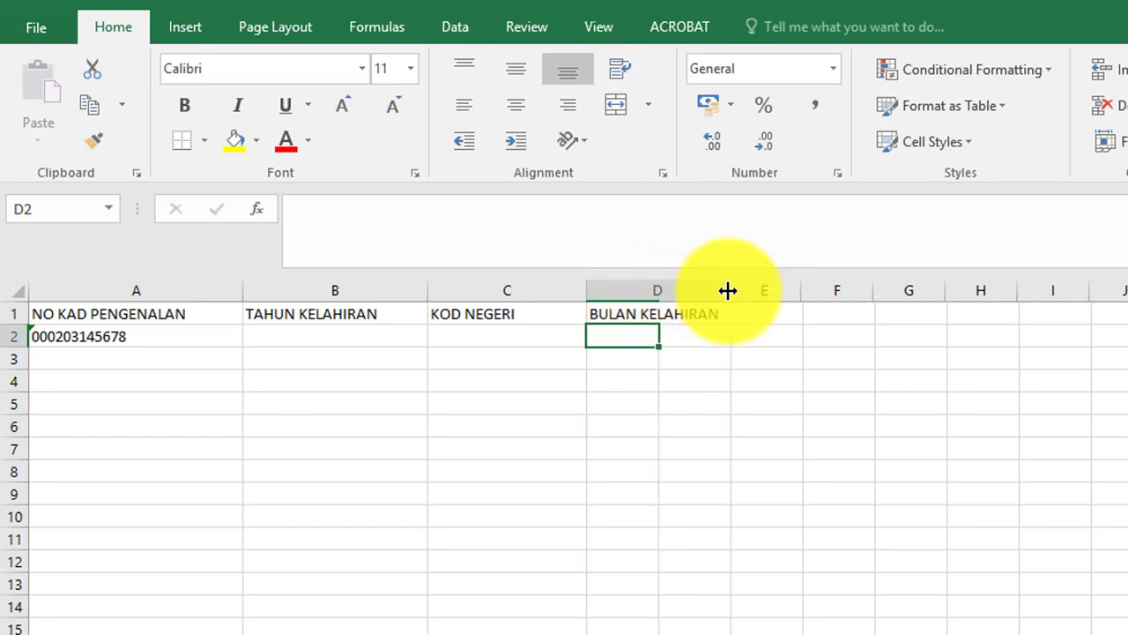
pyautogui.click(776, 315)
pyautogui.write('JA')
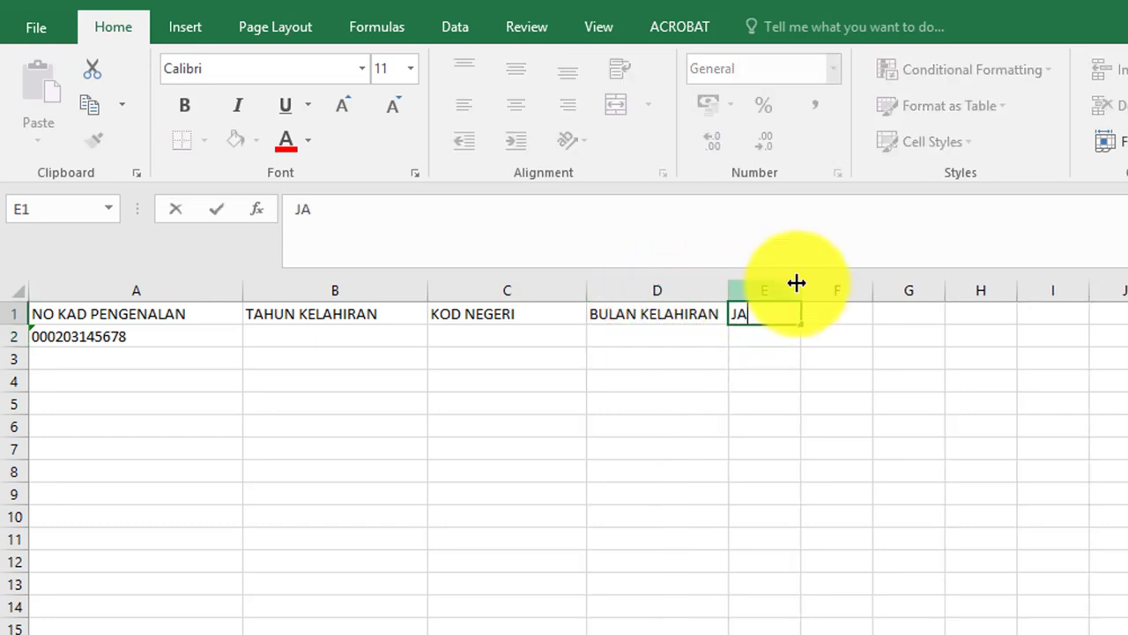
pyautogui.write('NTINA')
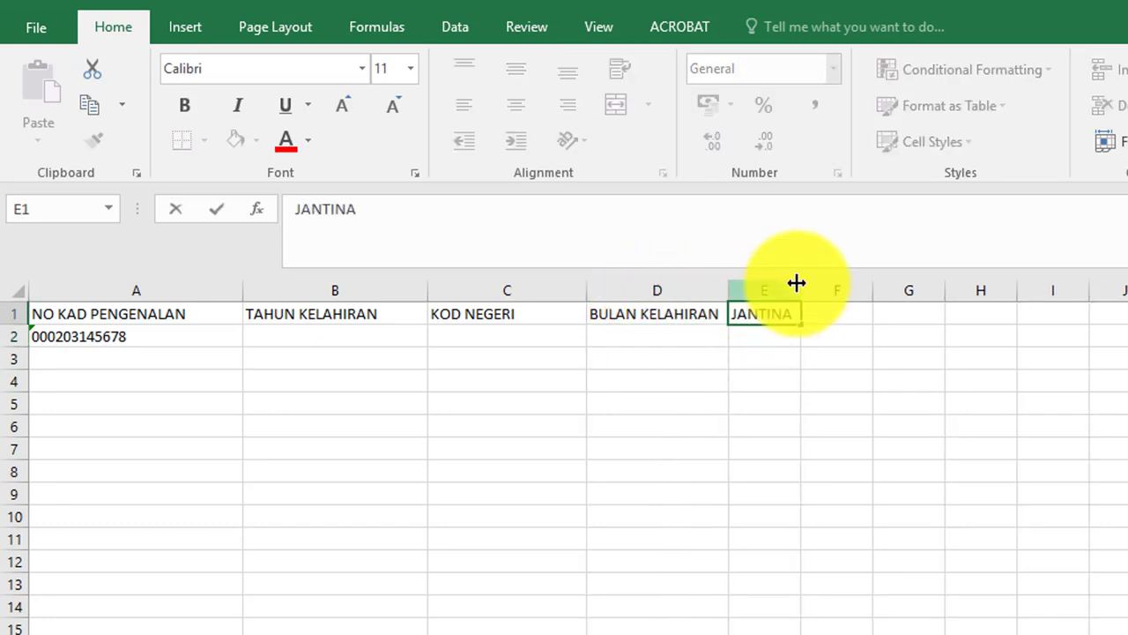
pyautogui.click(861, 474)
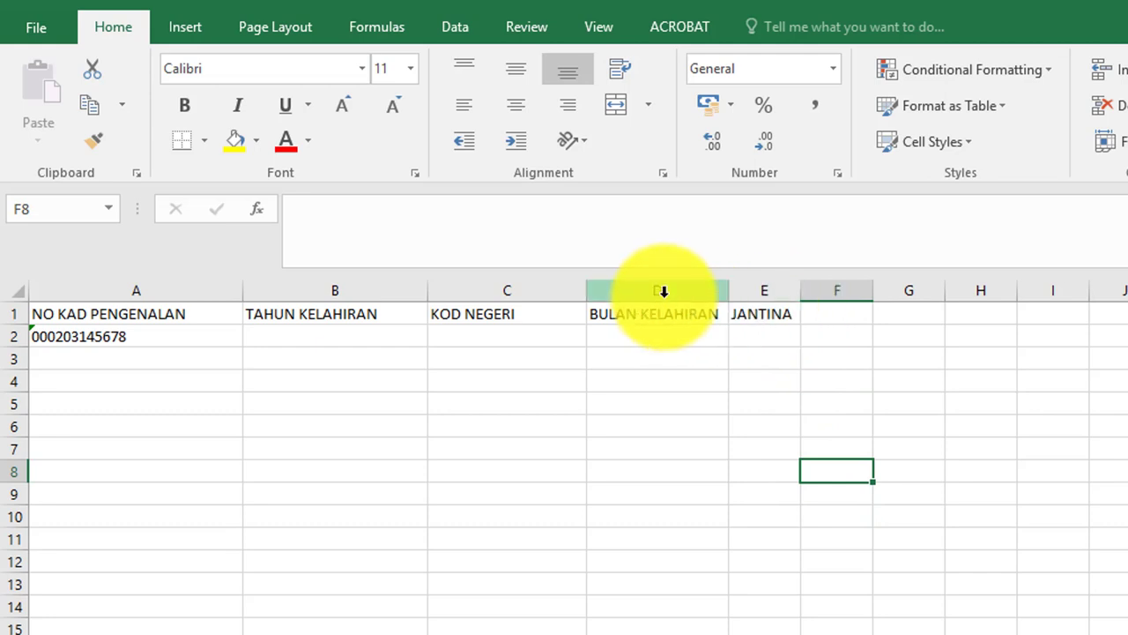
# Insert a new column E before JANTINA and head it HARI KELAHIRAN
pyautogui.click(715, 290)
pyautogui.rightClick(712, 296)
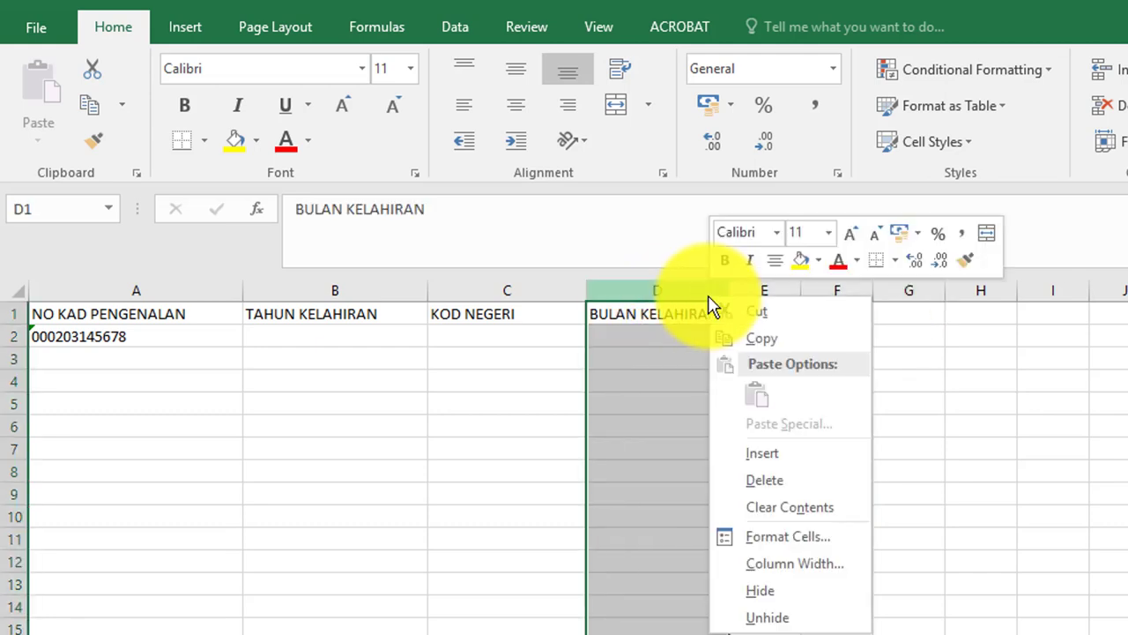
pyautogui.press('Escape')
pyautogui.rightClick(772, 291)
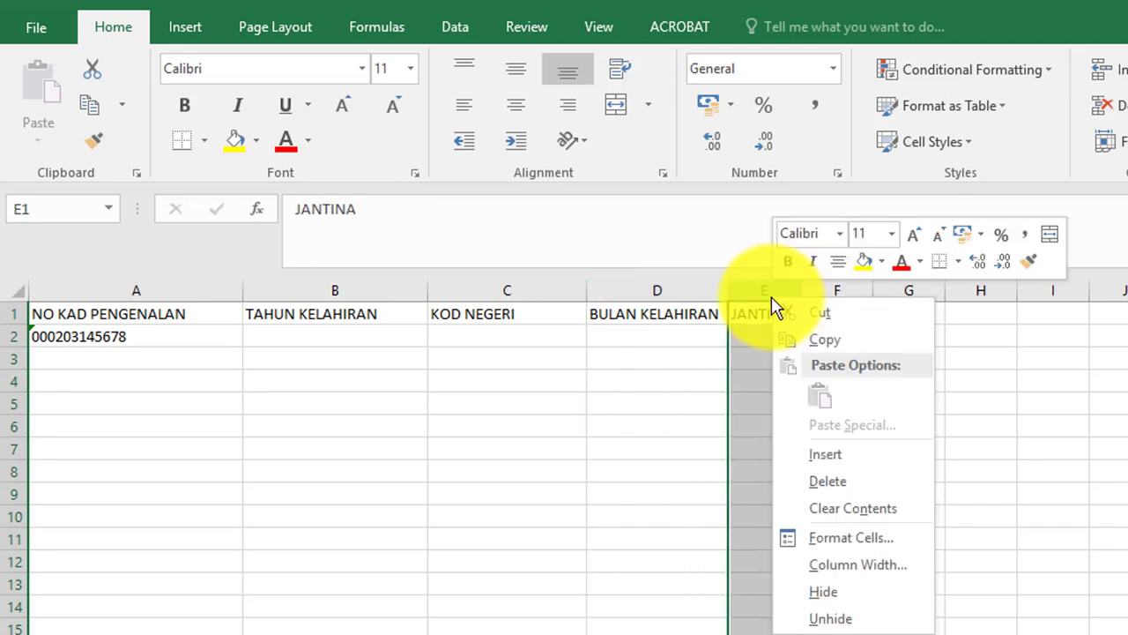
pyautogui.click(837, 454)
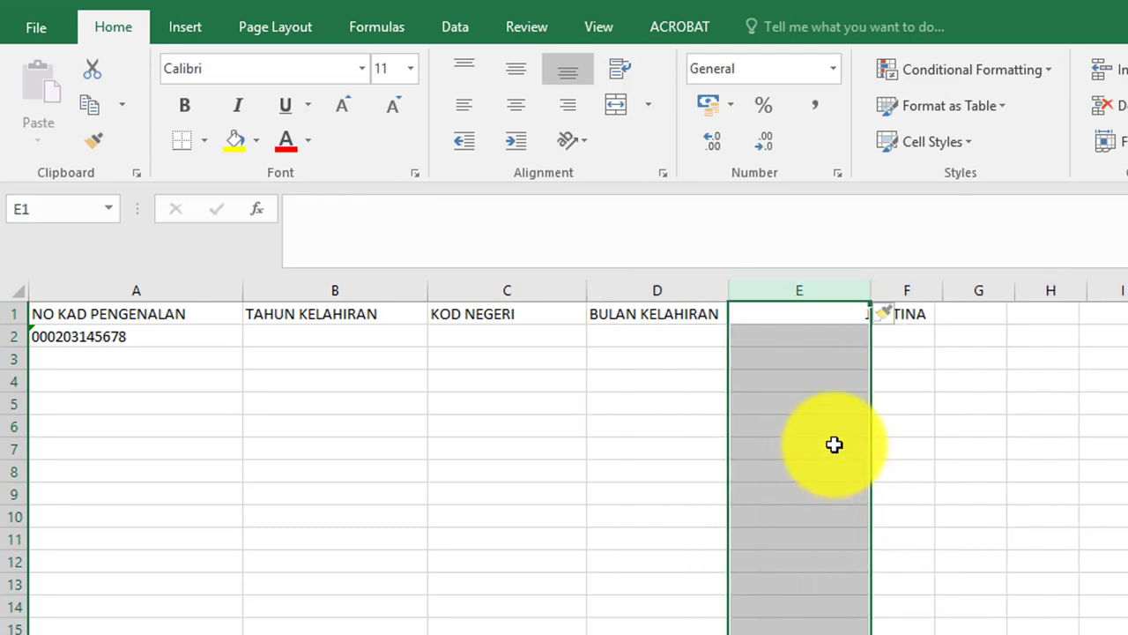
pyautogui.click(816, 309)
pyautogui.write('Hr')
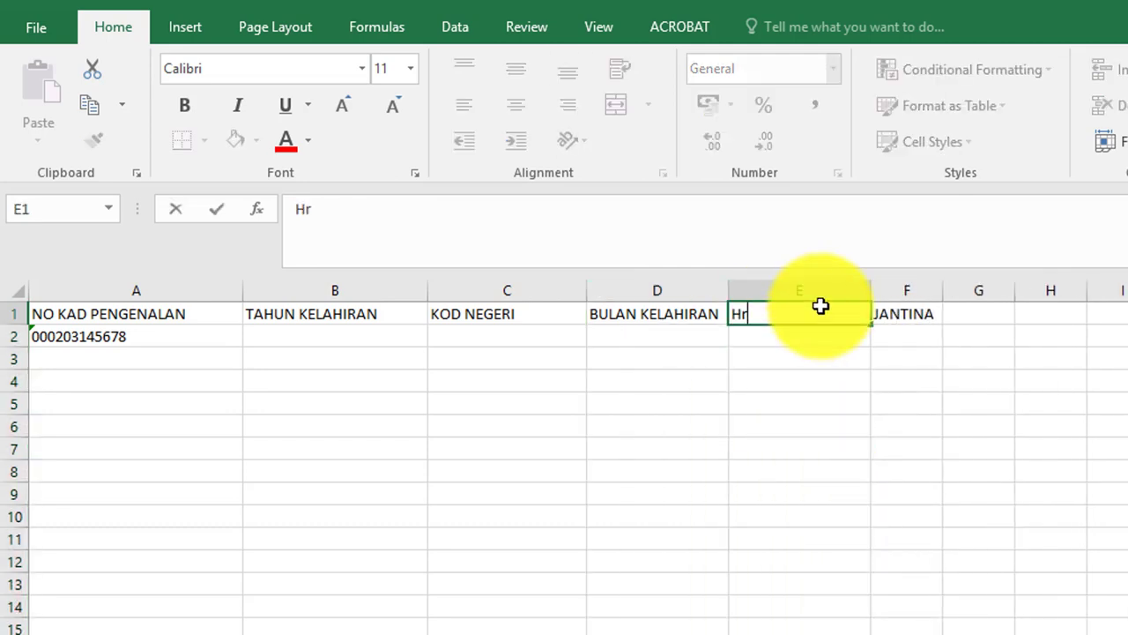
pyautogui.press('BackSpace')
pyautogui.write('ARI')
pyautogui.write(' KELAHIRAN')
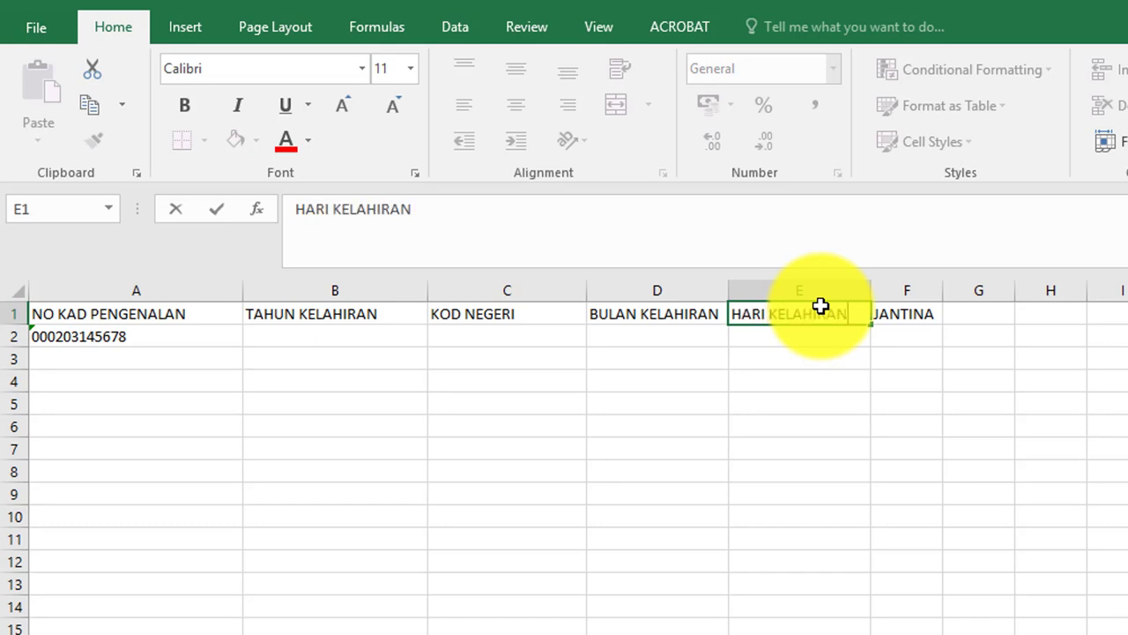
pyautogui.press('Return')
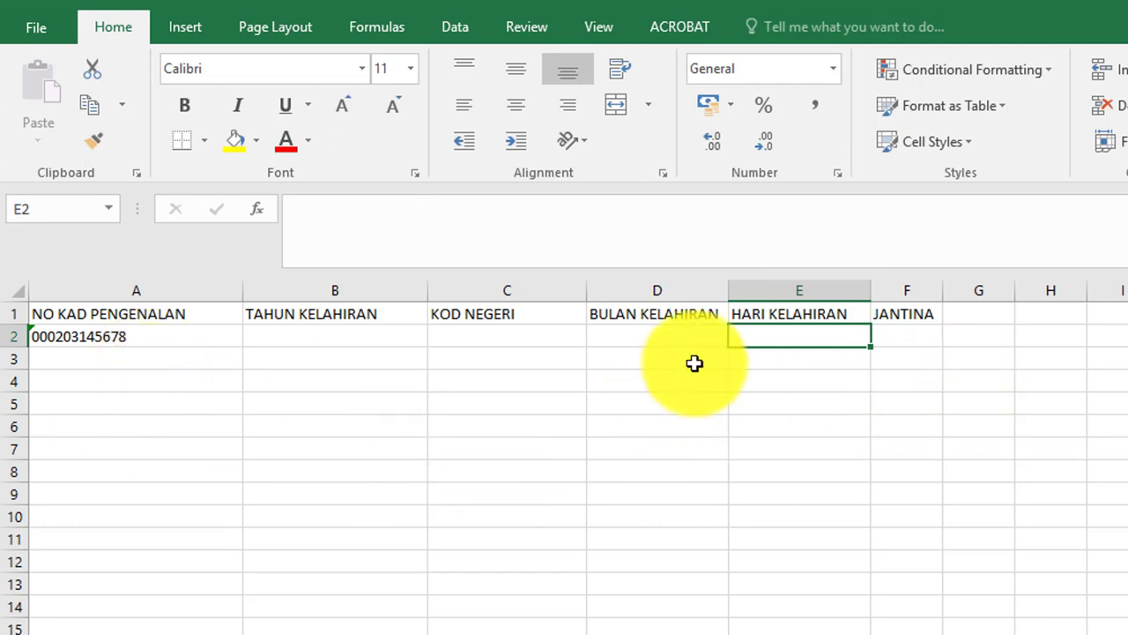
# Enter the header UMUR SEMASA in G1
pyautogui.click(971, 308)
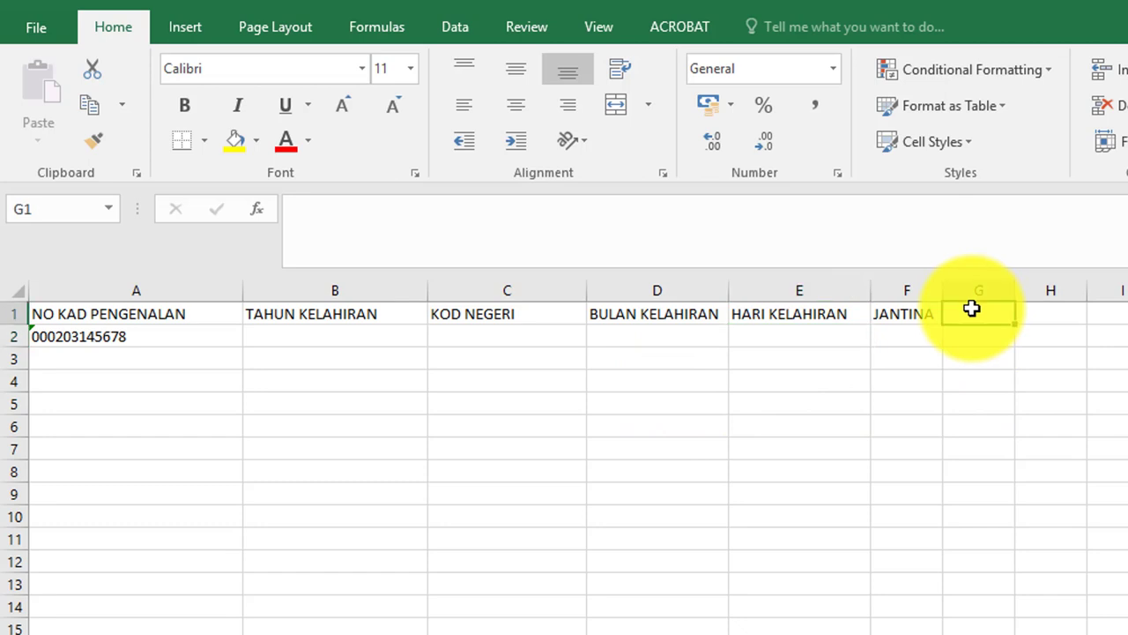
pyautogui.write('UMUR')
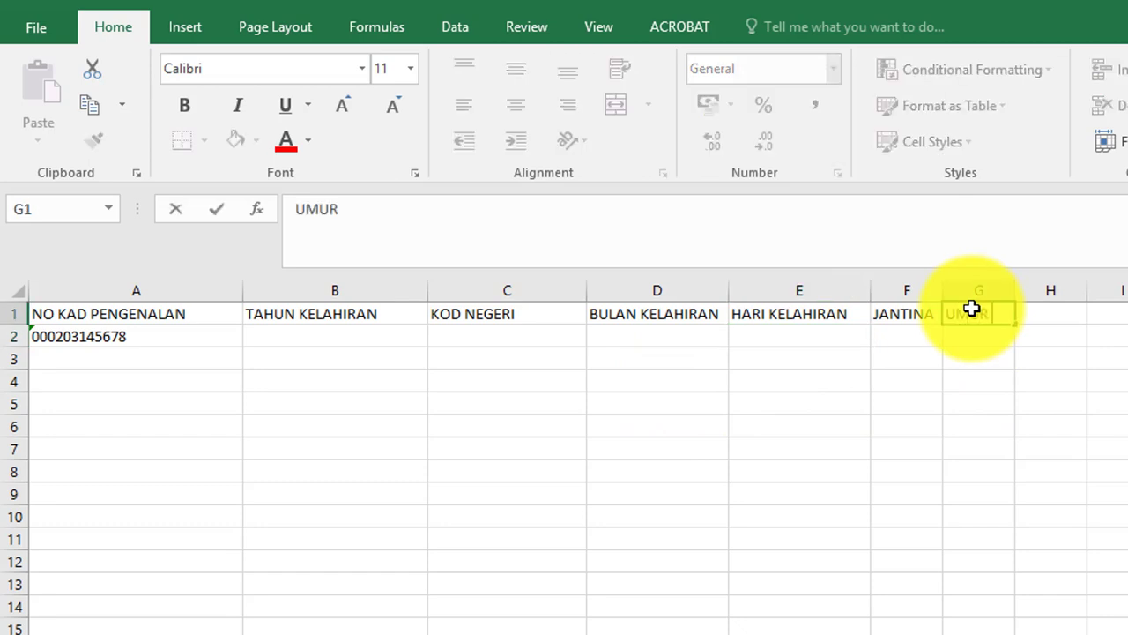
pyautogui.write(' SEMASA')
pyautogui.press('Return')
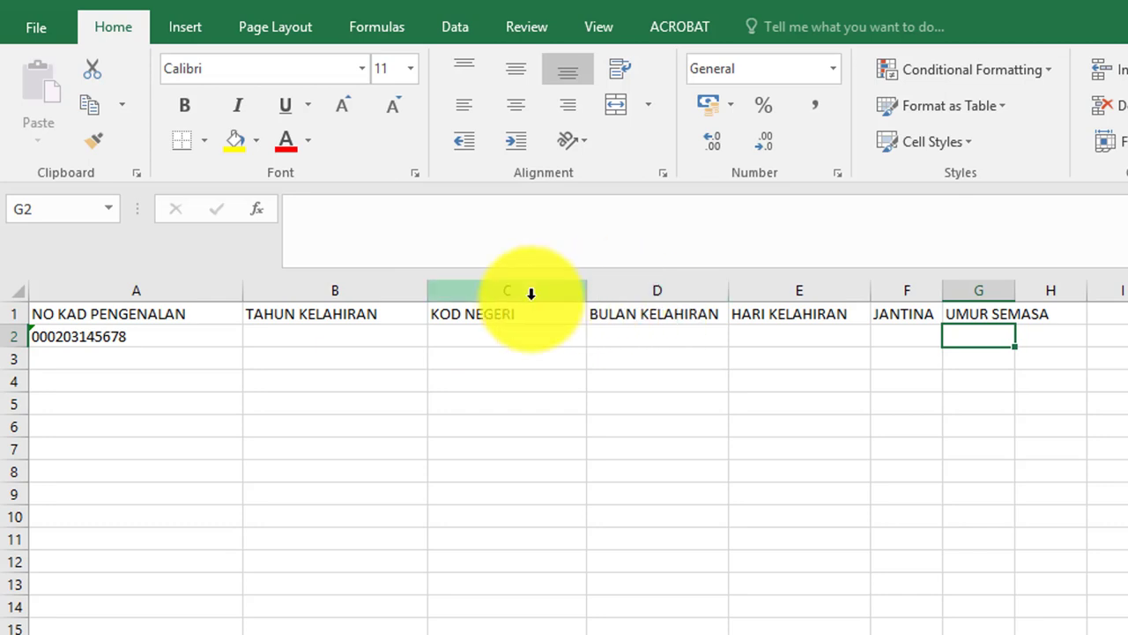
# Insert a column before BULAN KELAHIRAN and give D1 the heading NEGERI KELAHIRAN
pyautogui.click(508, 292)
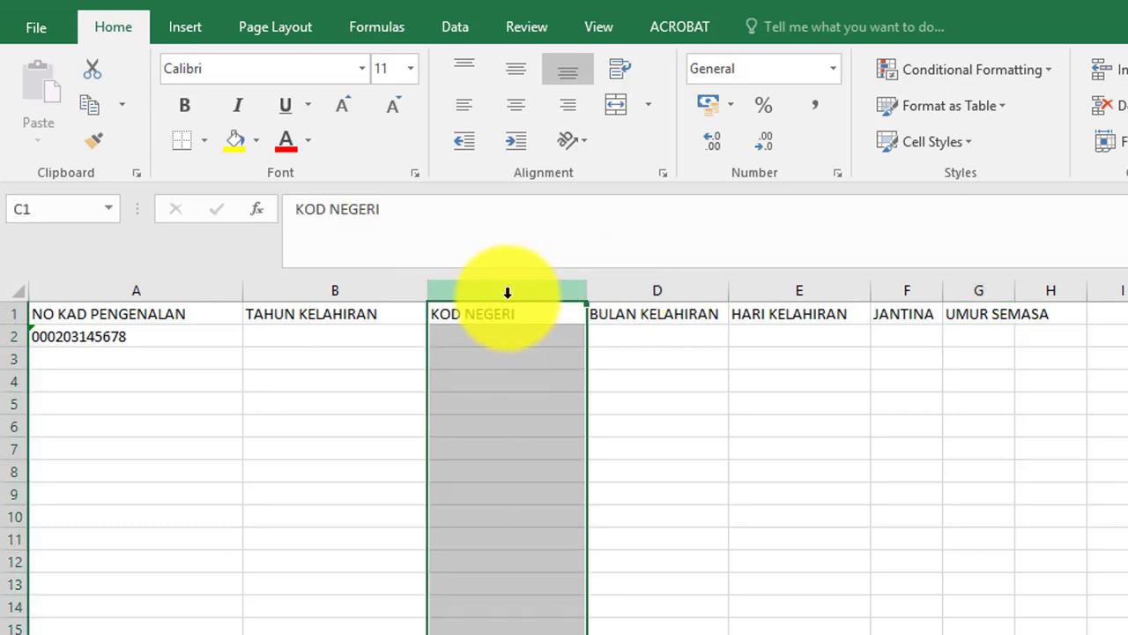
pyautogui.rightClick(628, 292)
pyautogui.click(707, 448)
pyautogui.click(634, 311)
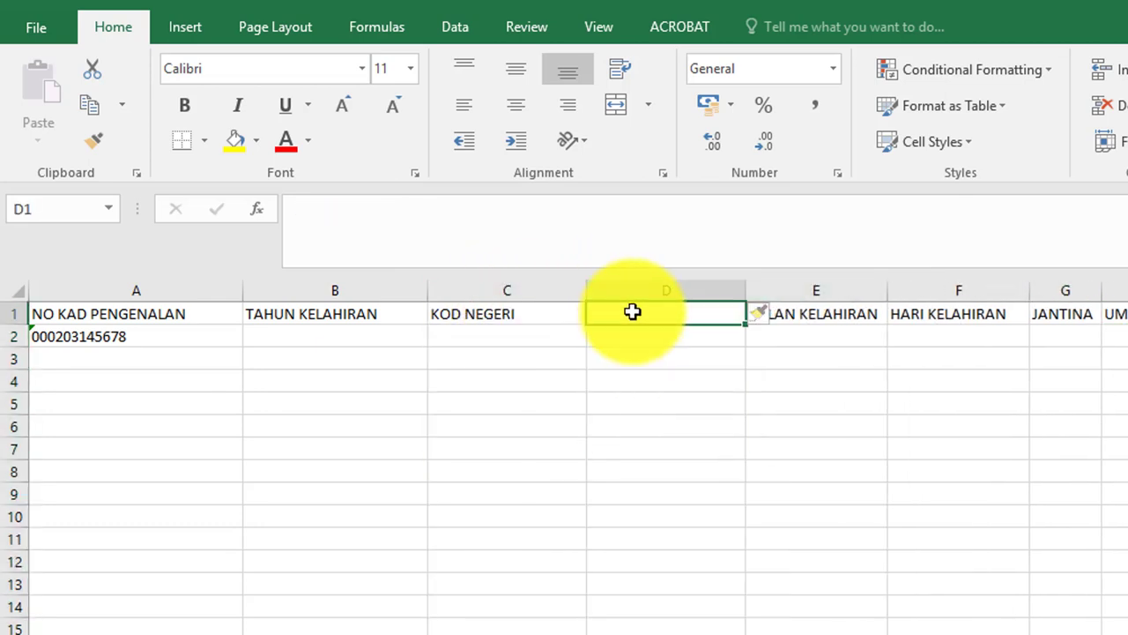
pyautogui.write('NEGERI KE')
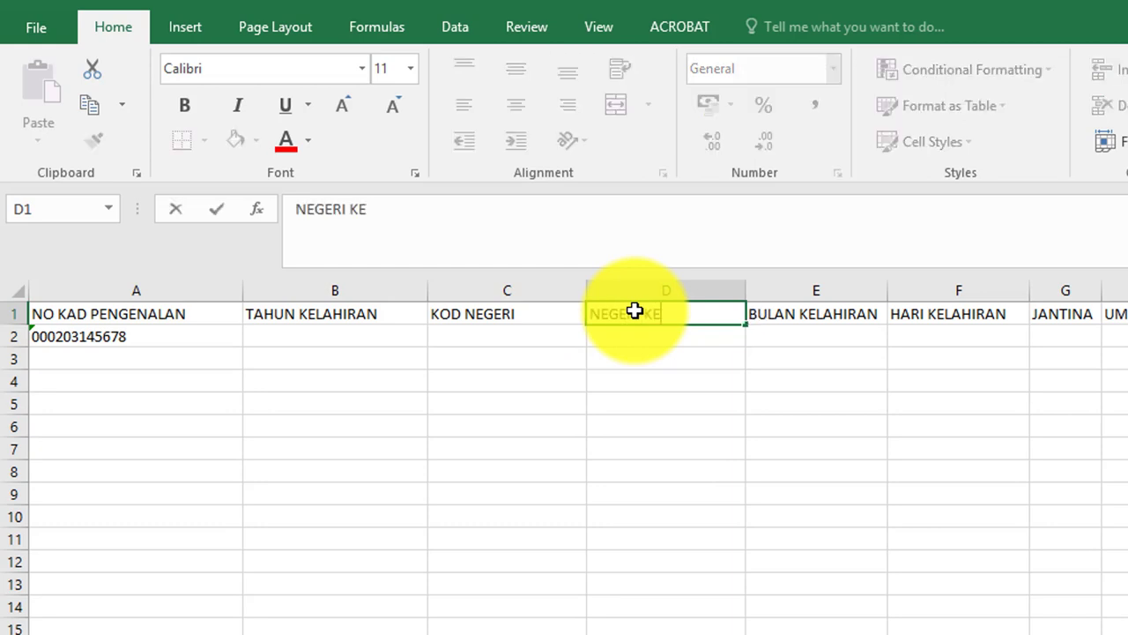
pyautogui.write('LAHIRAN')
pyautogui.press('Return')
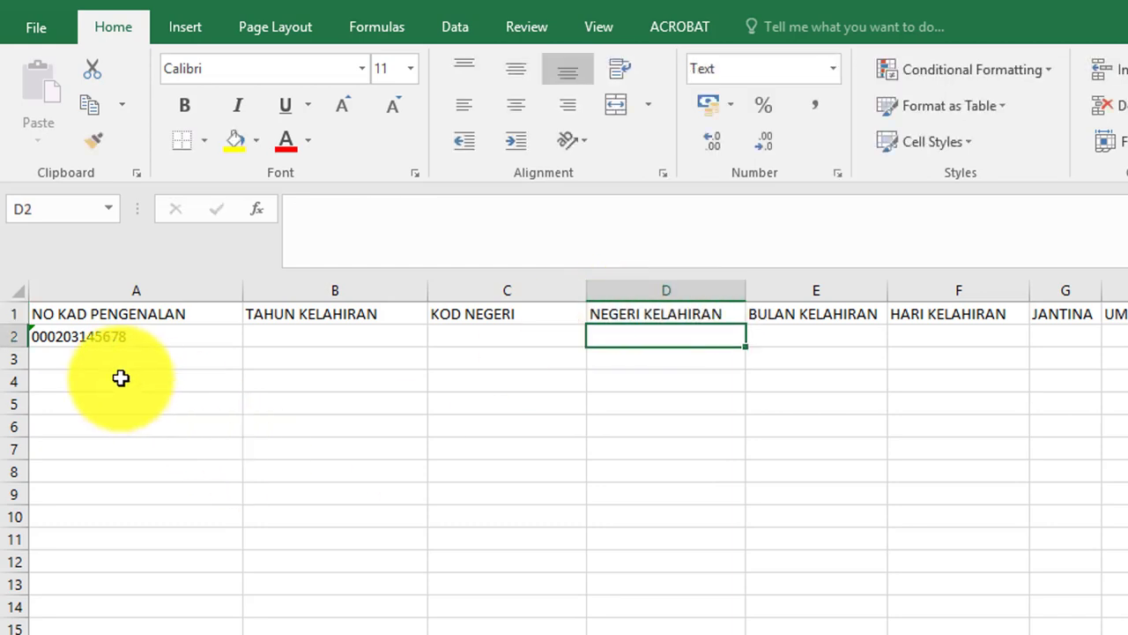
pyautogui.click(124, 338)
pyautogui.click(174, 365)
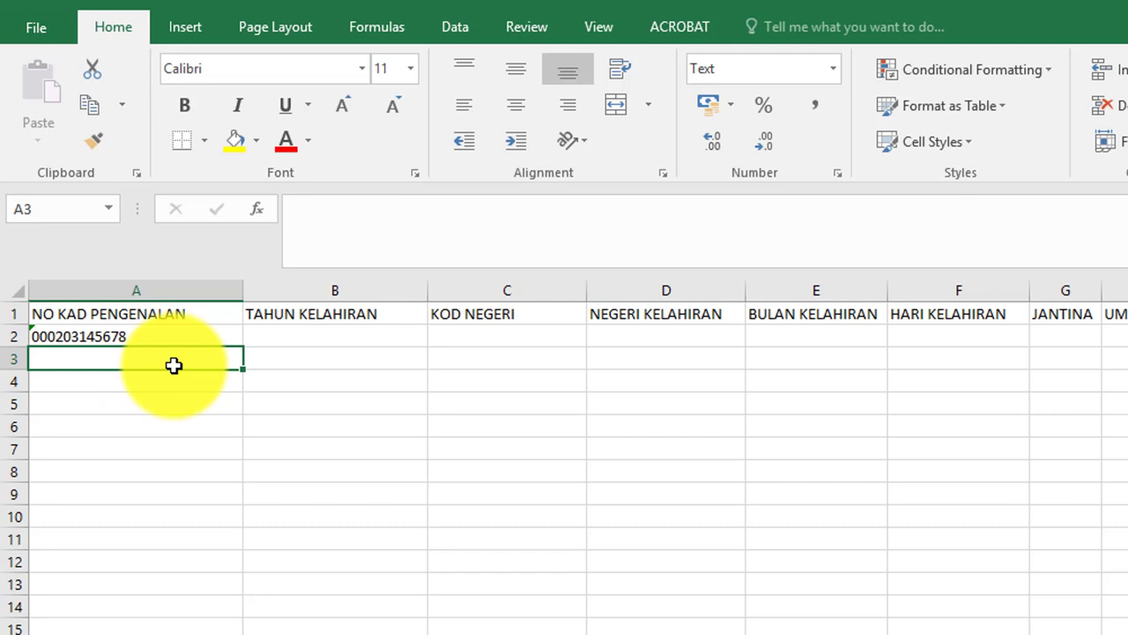
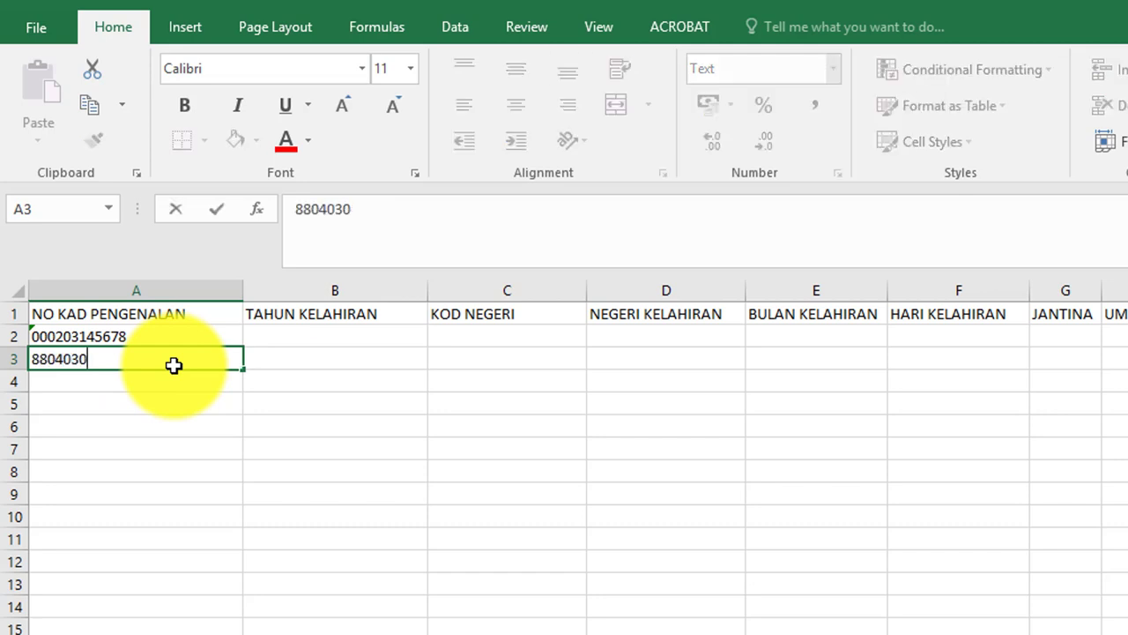
# Type four sample 12-digit IC numbers into cells A3 through A6
pyautogui.press('Return')
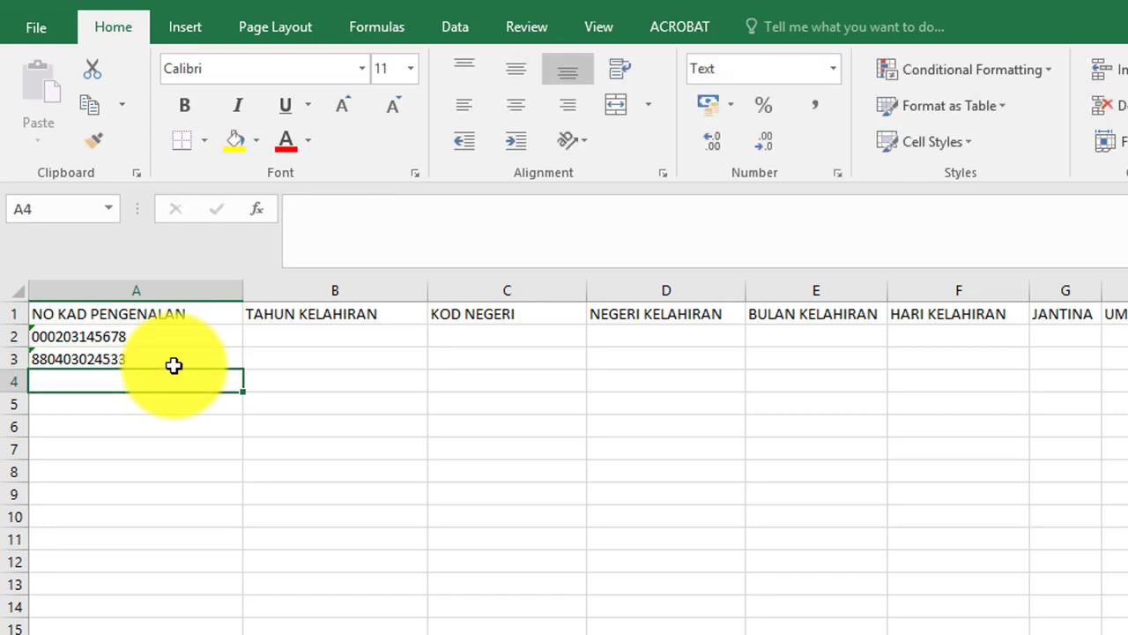
pyautogui.write('780')
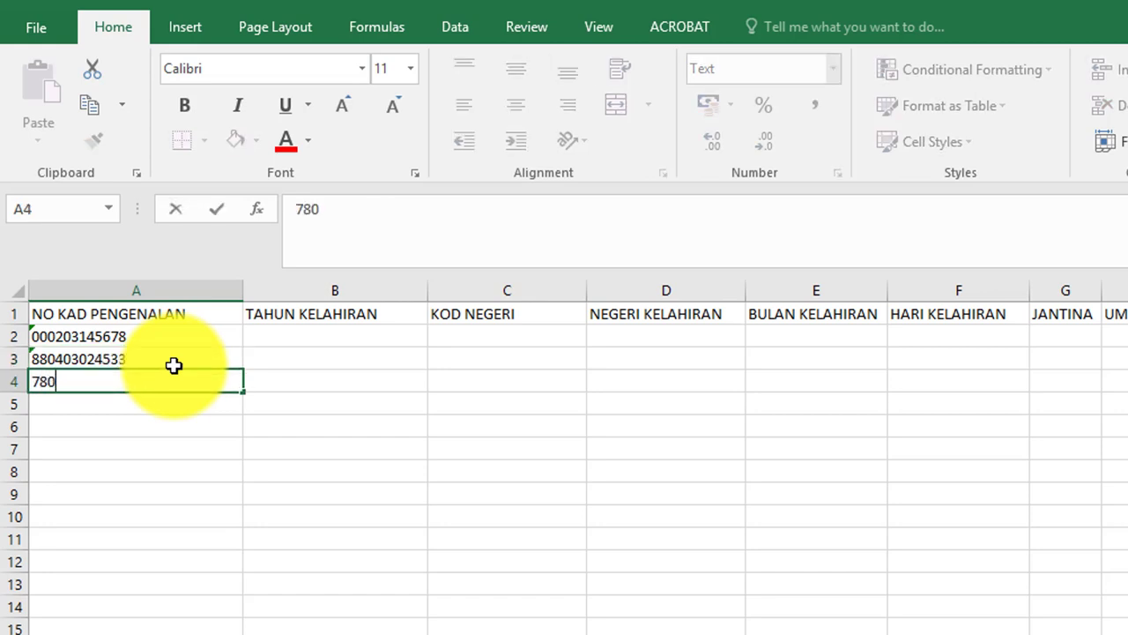
pyautogui.write('534')
pyautogui.write('0')
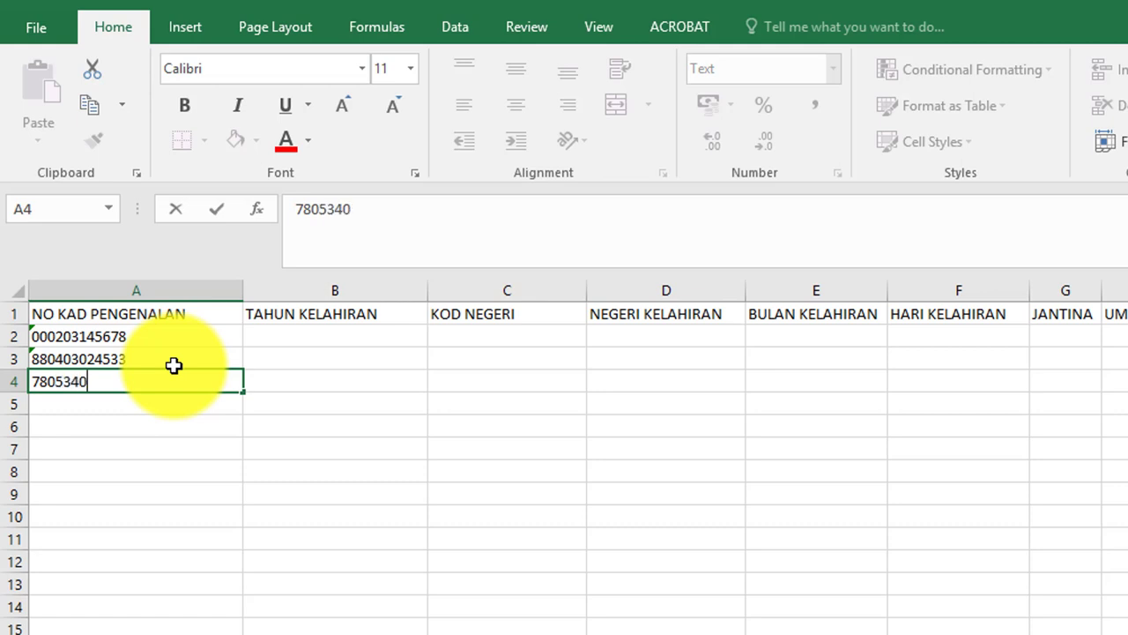
pyautogui.write('467')
pyautogui.write('99')
pyautogui.press('Return')
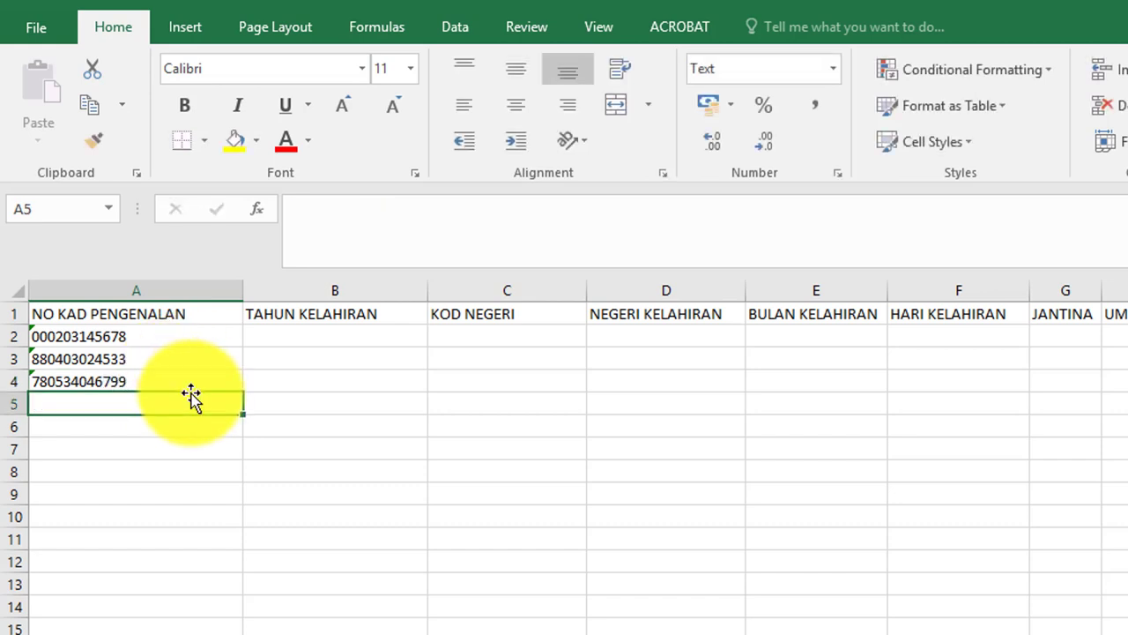
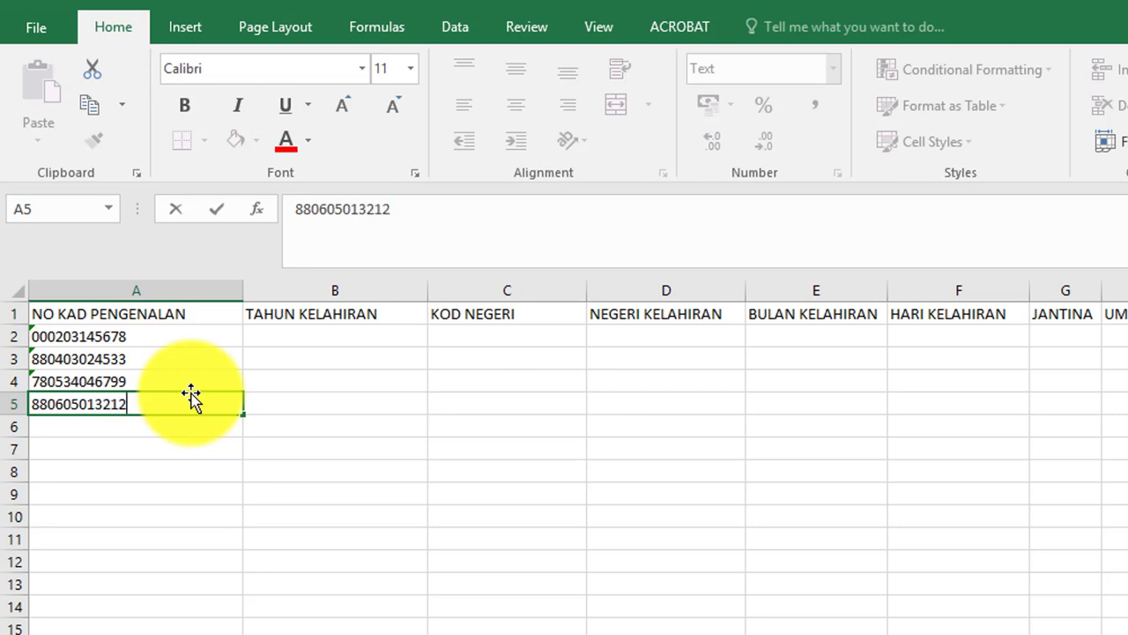
pyautogui.press('Return')
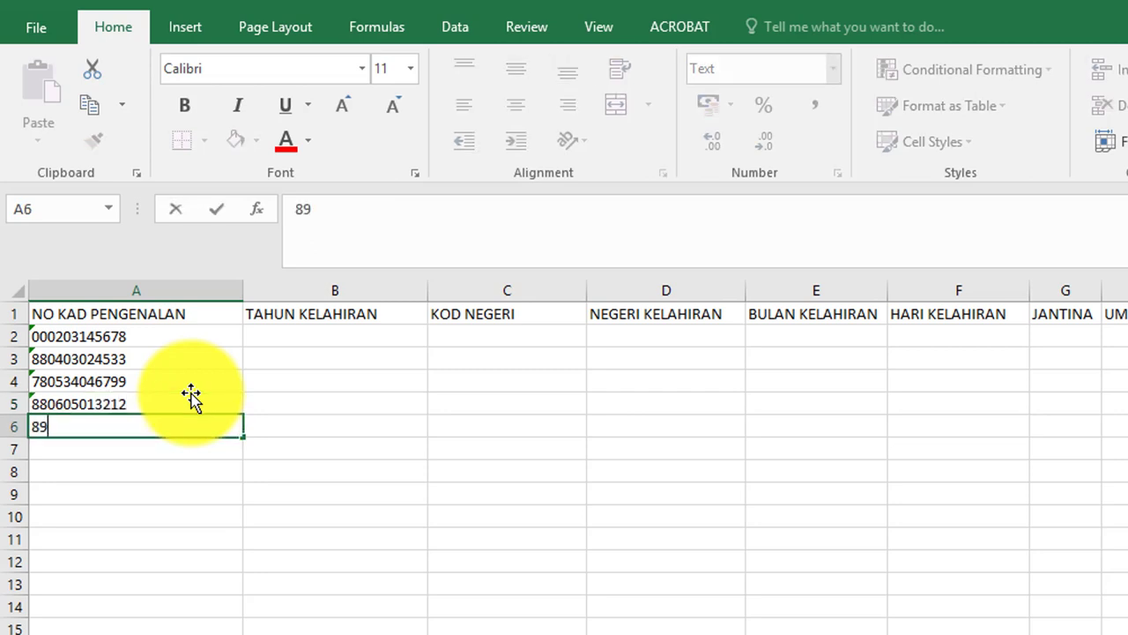
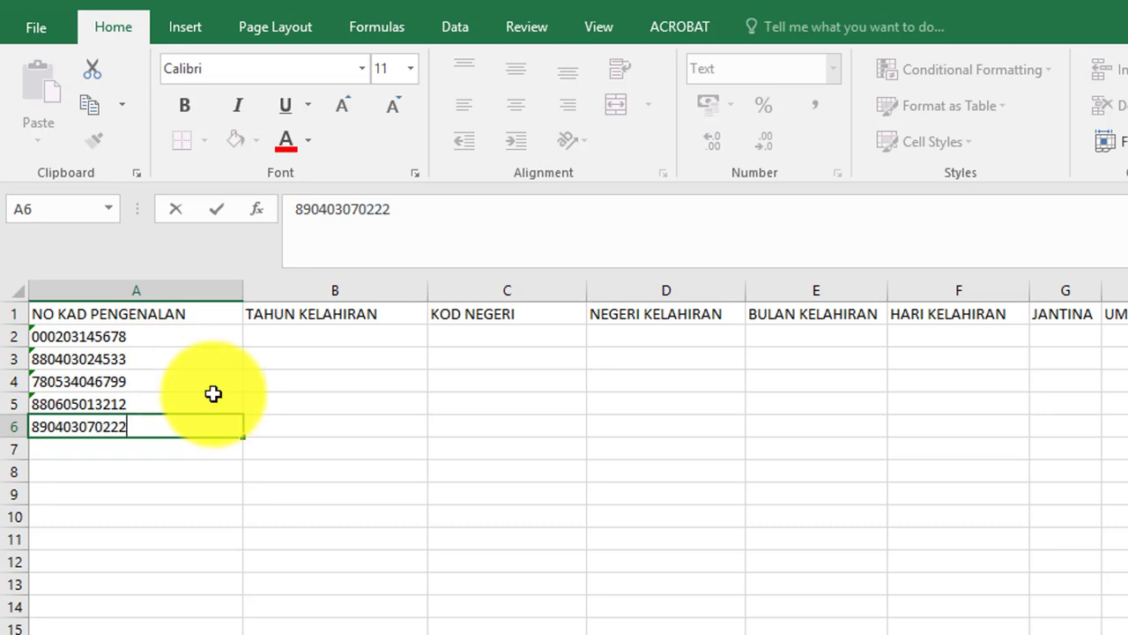
pyautogui.click(343, 580)
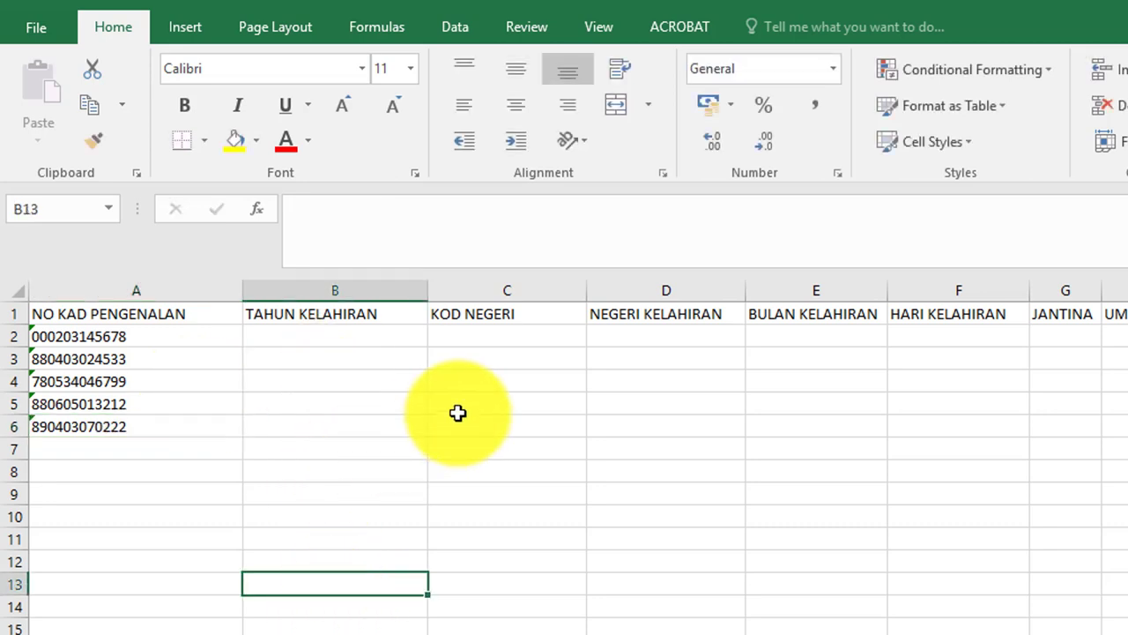
pyautogui.click(1015, 427)
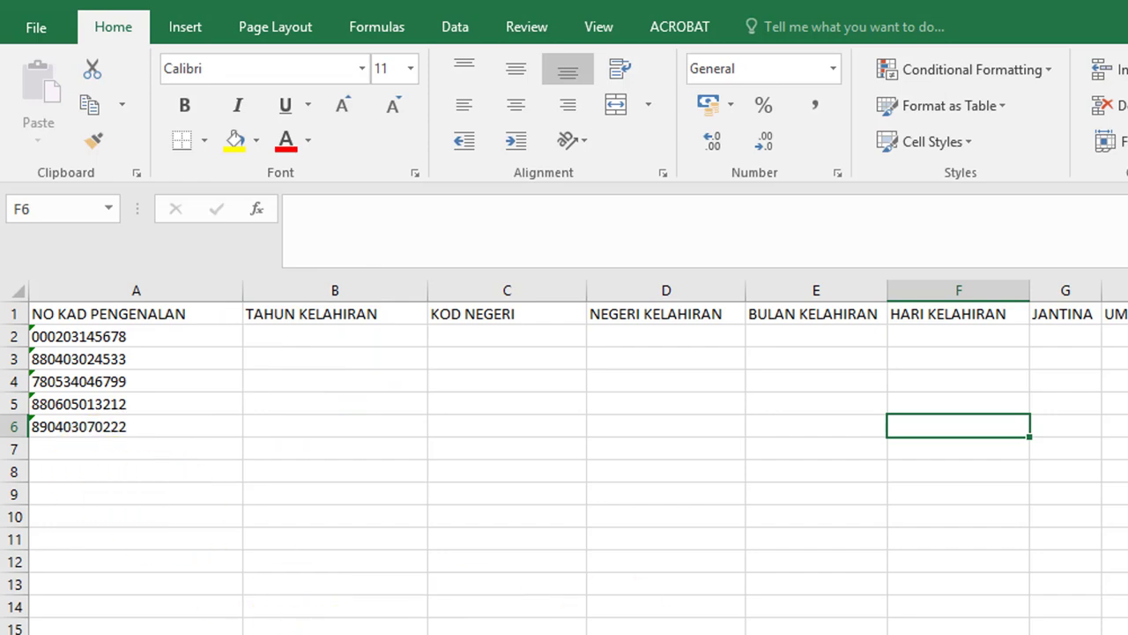
pyautogui.click(907, 633)
pyautogui.click(793, 627)
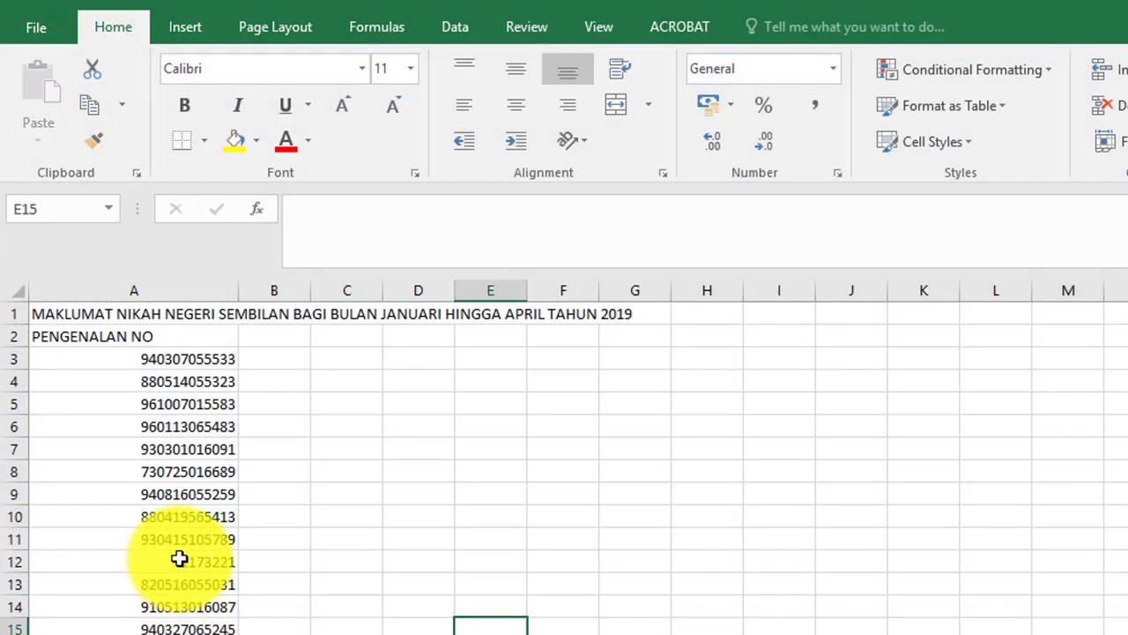
pyautogui.click(214, 560)
pyautogui.scroll(-3, 231, 628)
pyautogui.scroll(1, 234, 626)
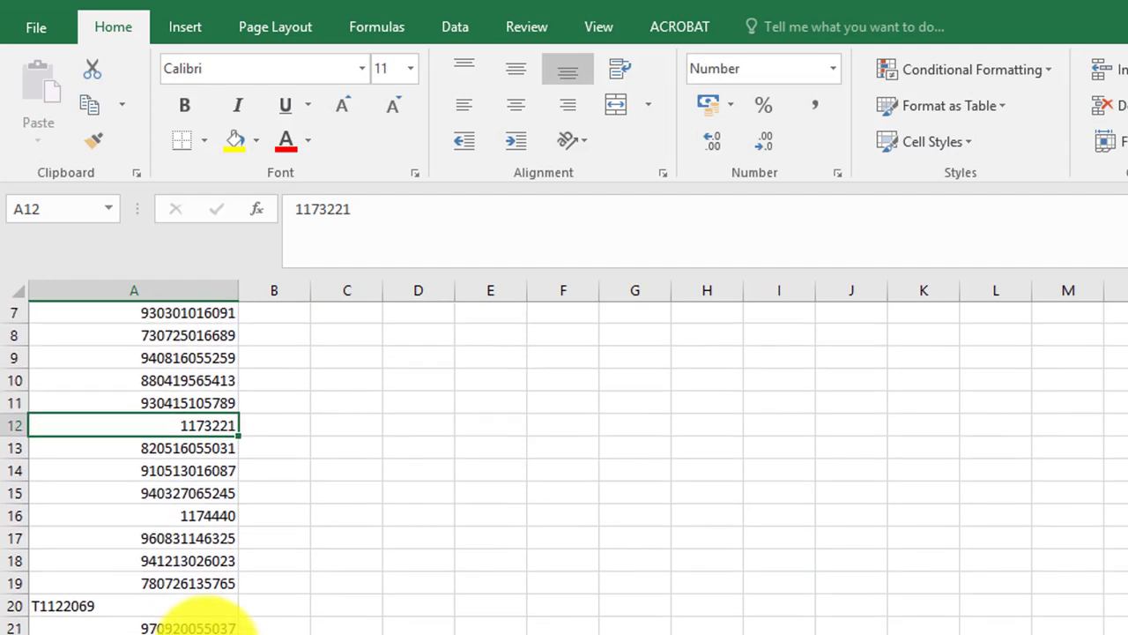
pyautogui.scroll(1, 236, 621)
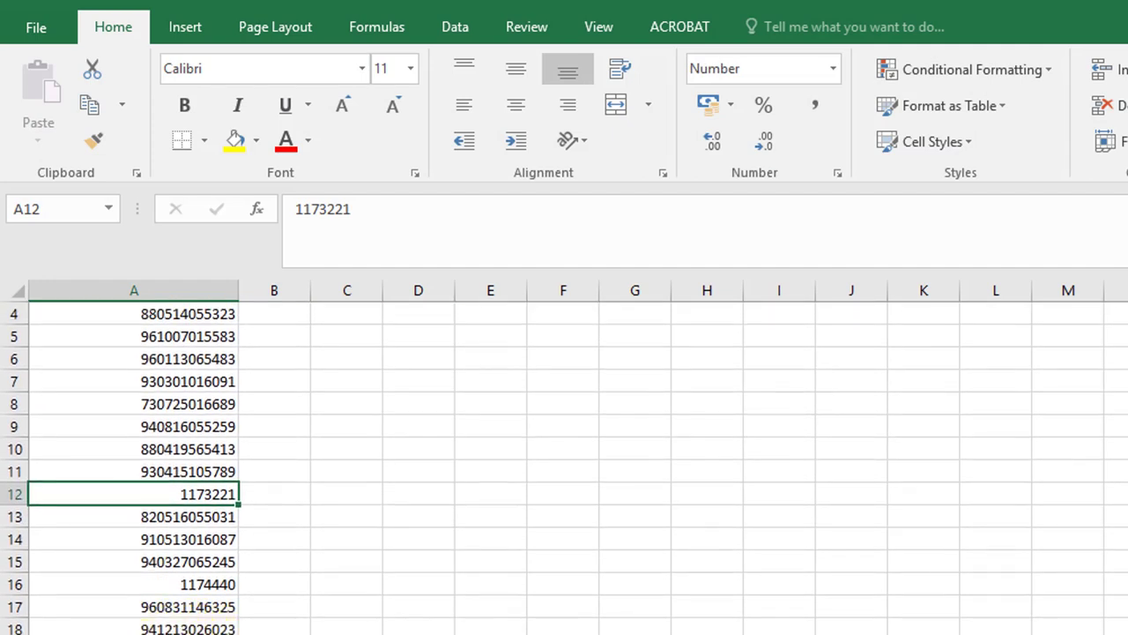
pyautogui.click(132, 630)
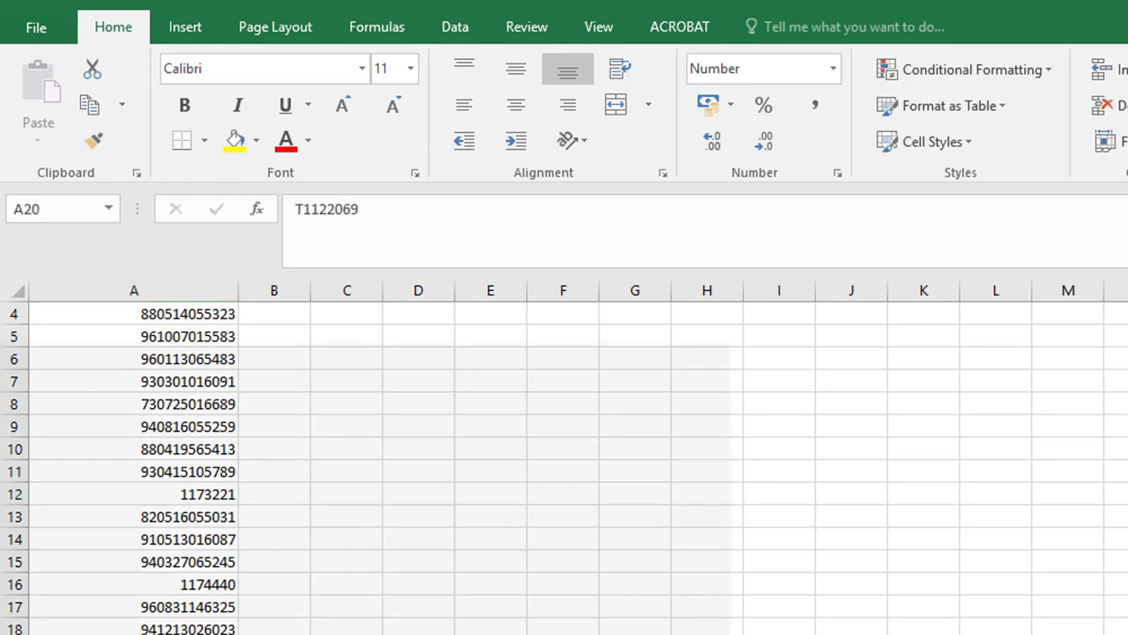
pyautogui.click(1046, 529)
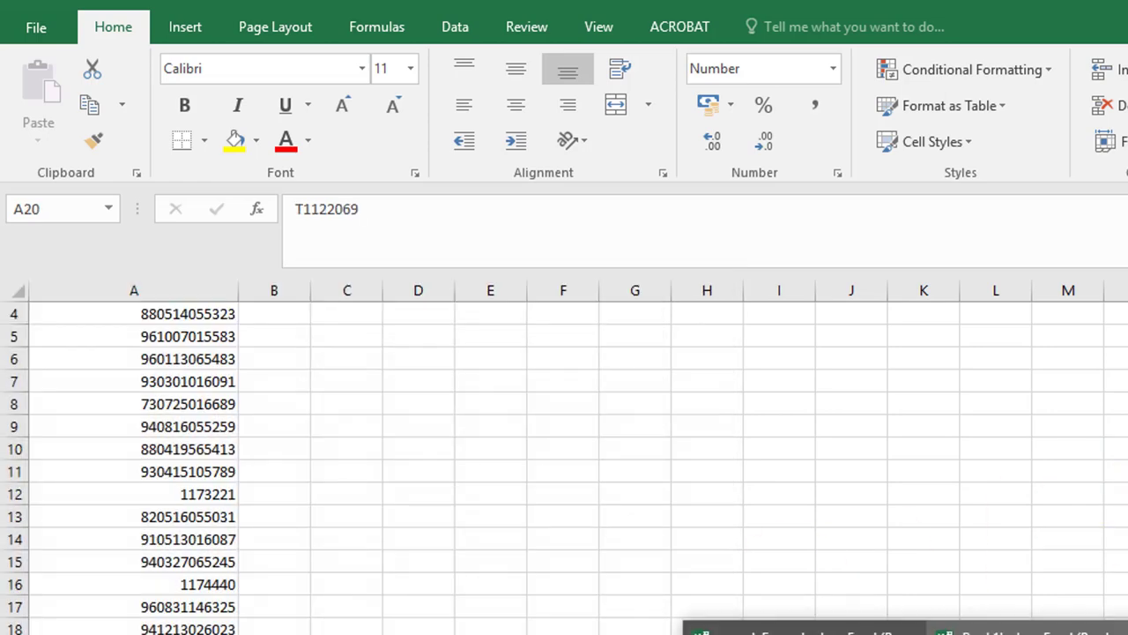
pyautogui.moveTo(1014, 631)
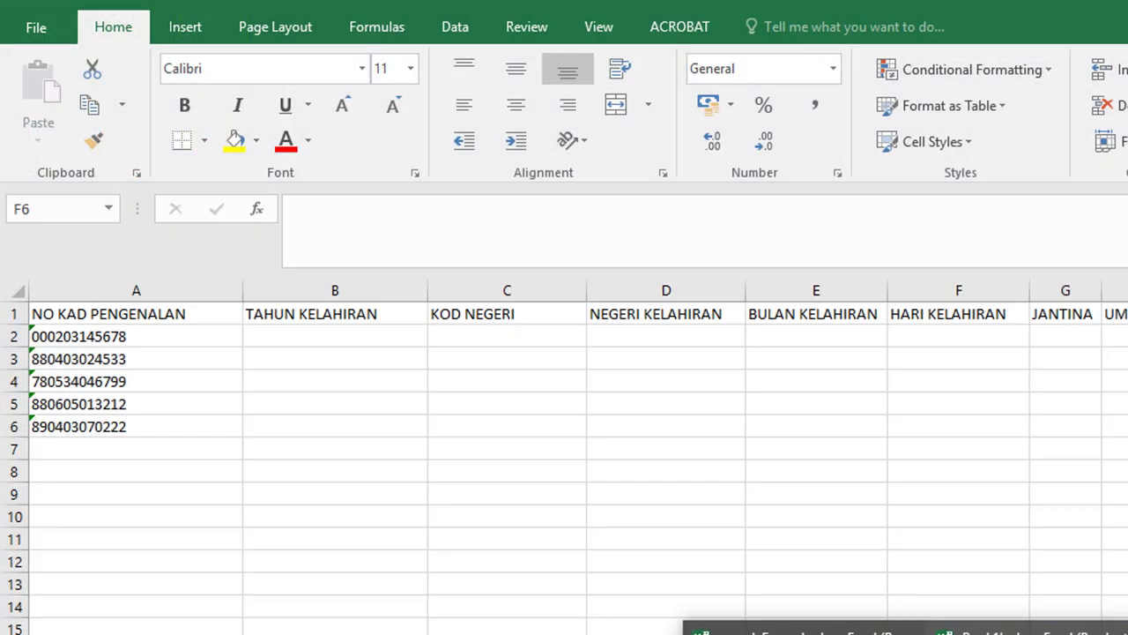
# Bring the IC number workbook back to the front from the taskbar
pyautogui.click(794, 627)
pyautogui.click(308, 472)
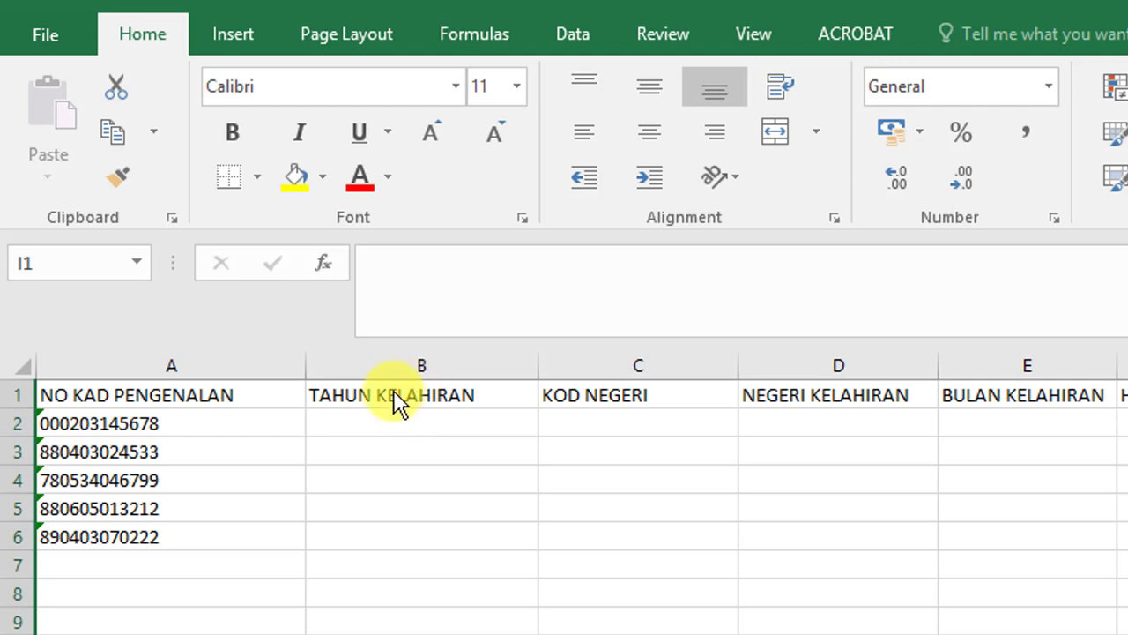
# Insert a new column B before TAHUN KELAHIRAN and head it STATUS ID
pyautogui.click(406, 364)
pyautogui.rightClick(403, 366)
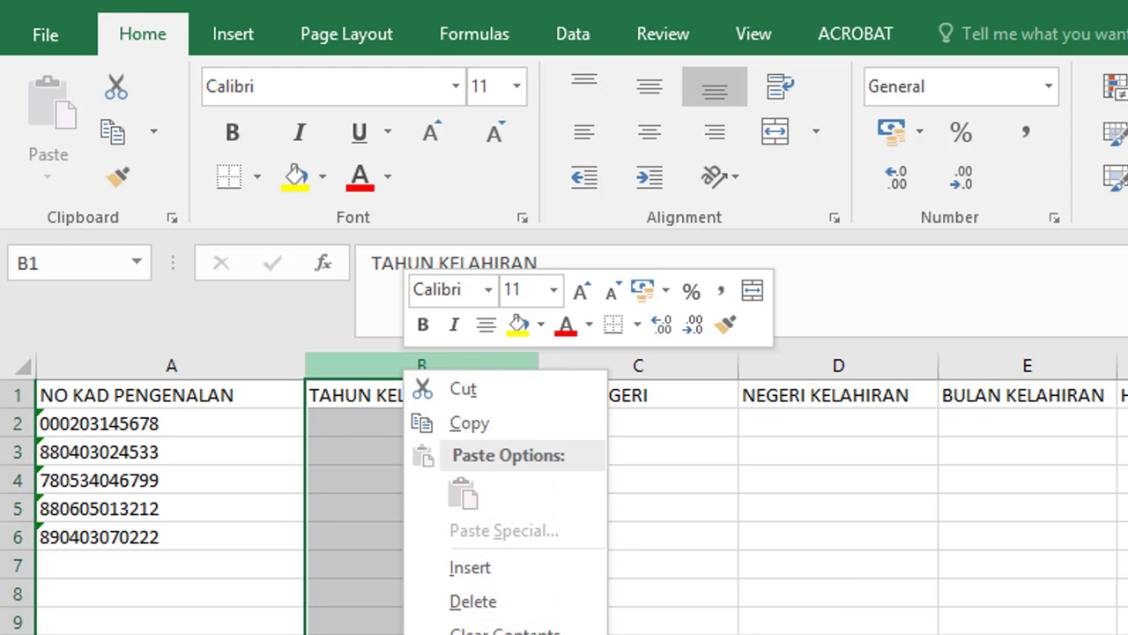
pyautogui.click(489, 566)
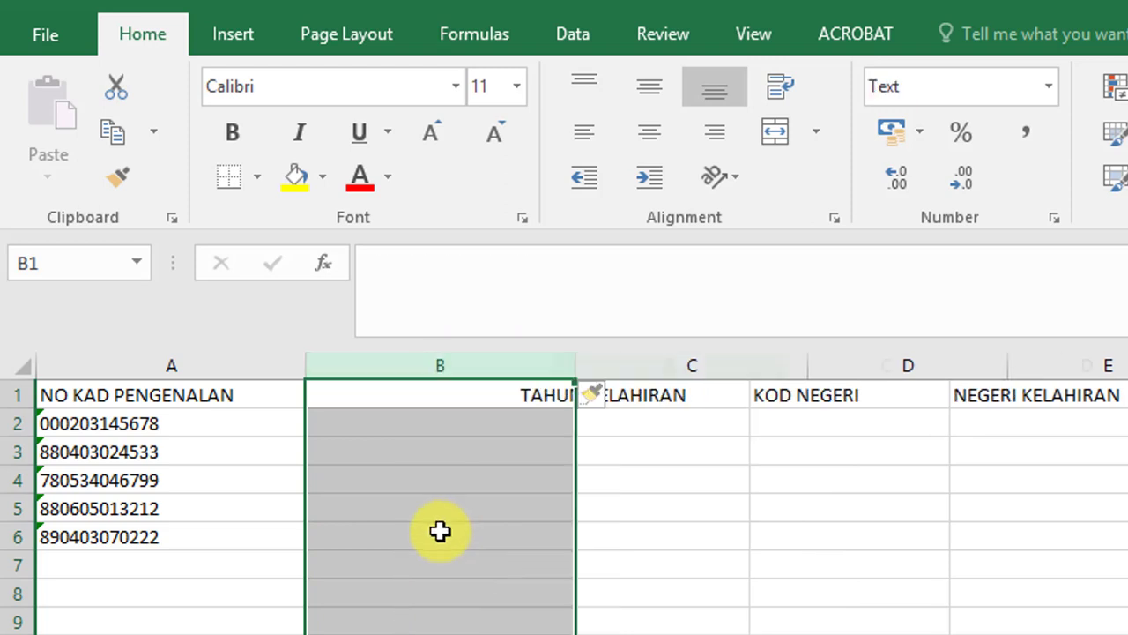
pyautogui.click(403, 402)
pyautogui.write('S')
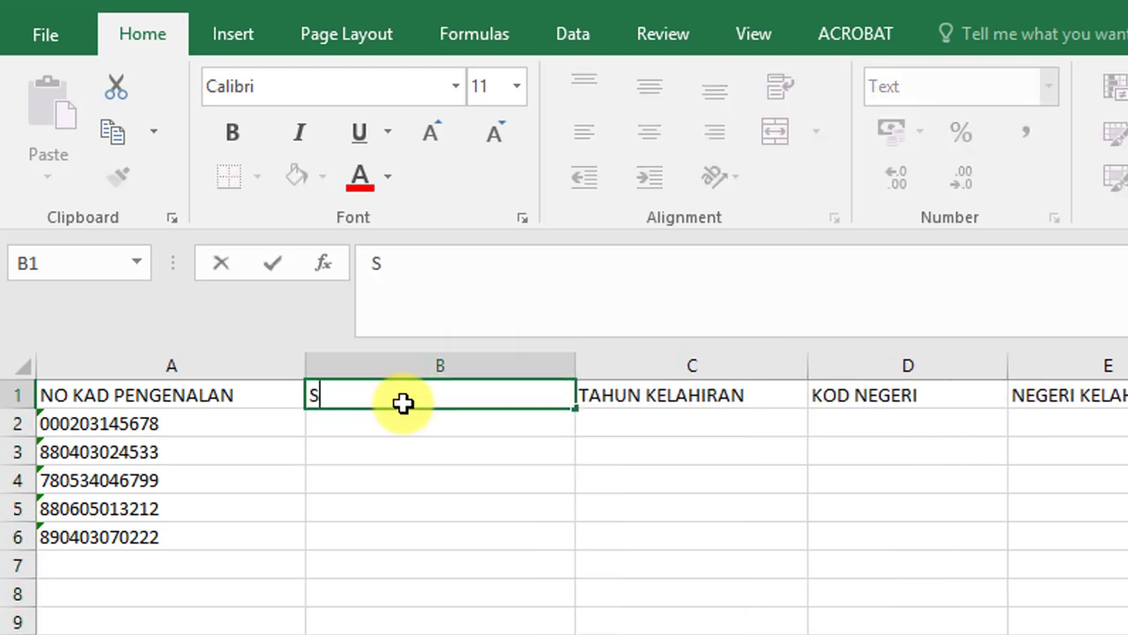
pyautogui.write('TATUS I')
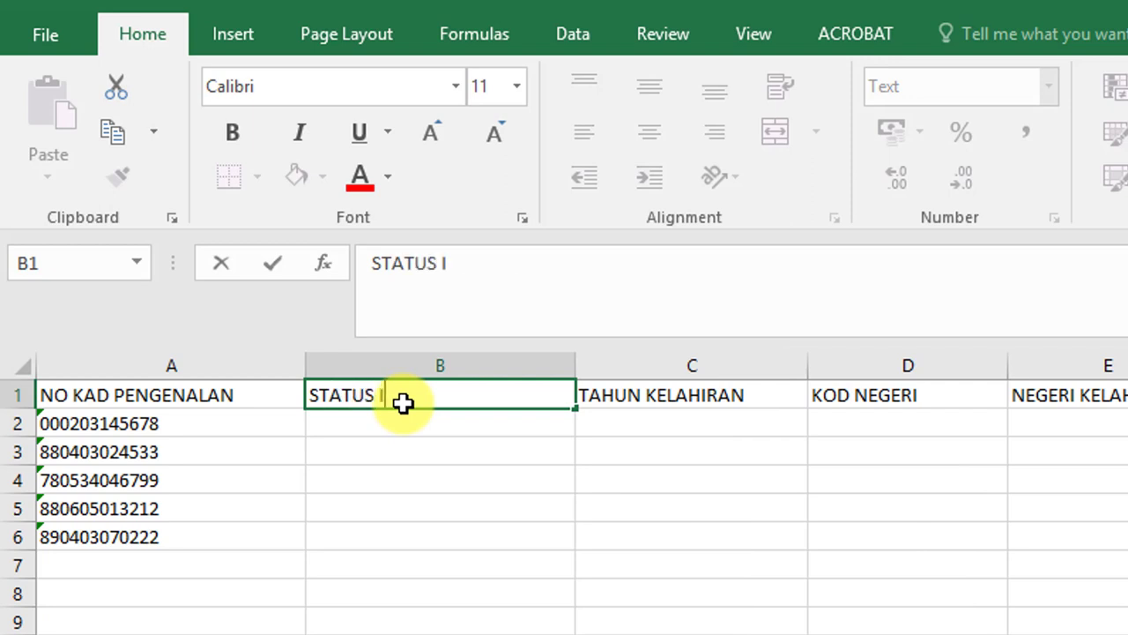
pyautogui.write('D')
pyautogui.press('Return')
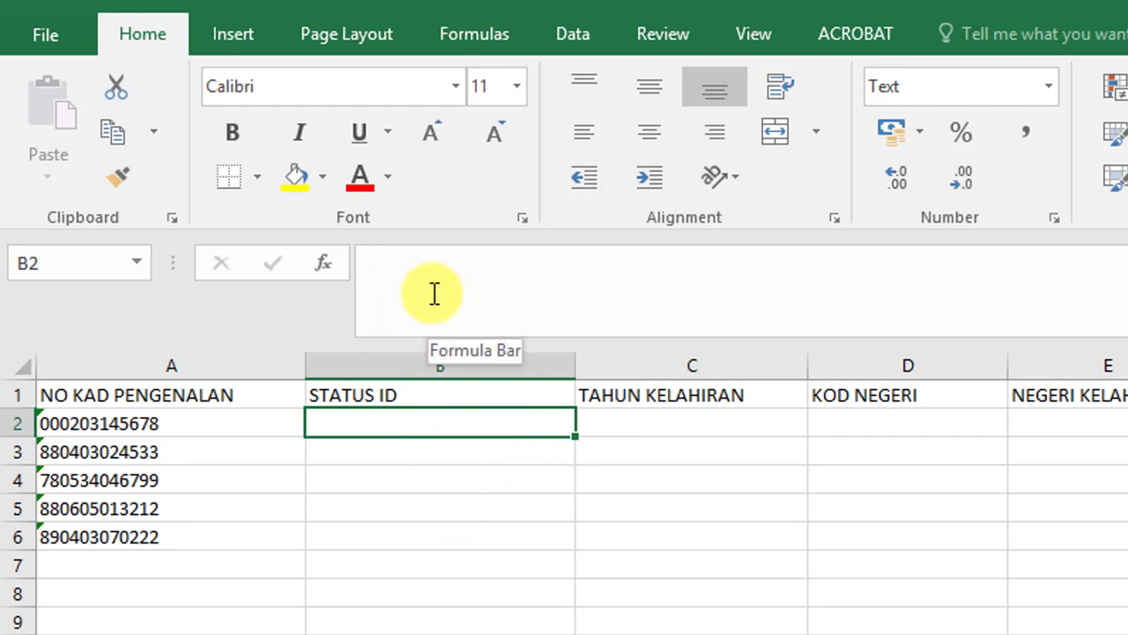
pyautogui.click(385, 320)
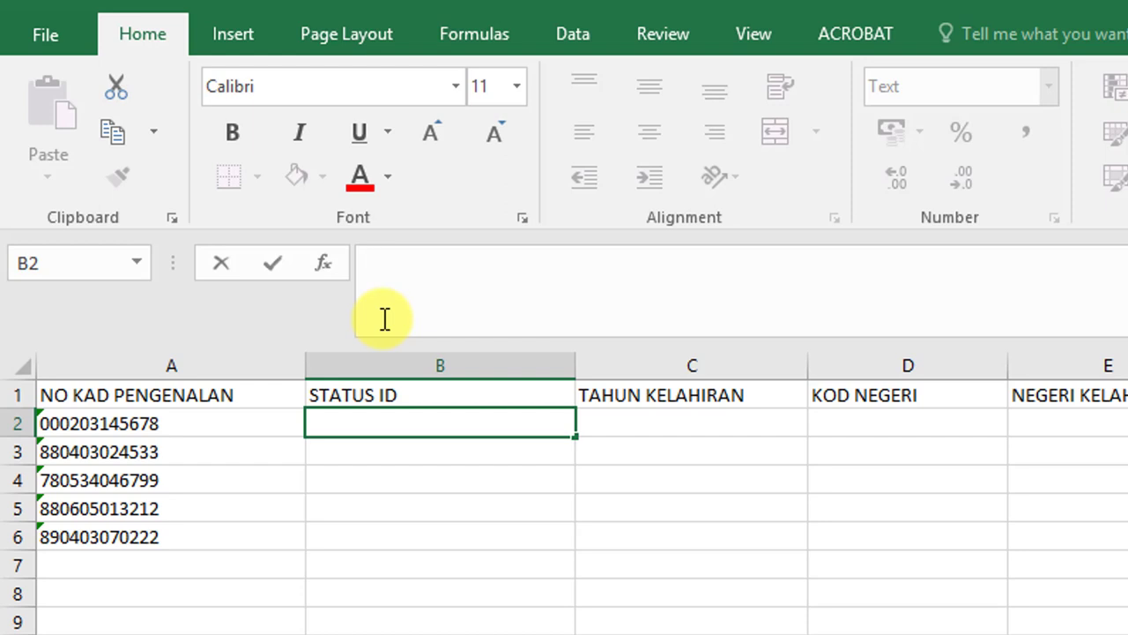
# Enter =LEN(A2) in B2 to count the IC number's characters
pyautogui.write('=')
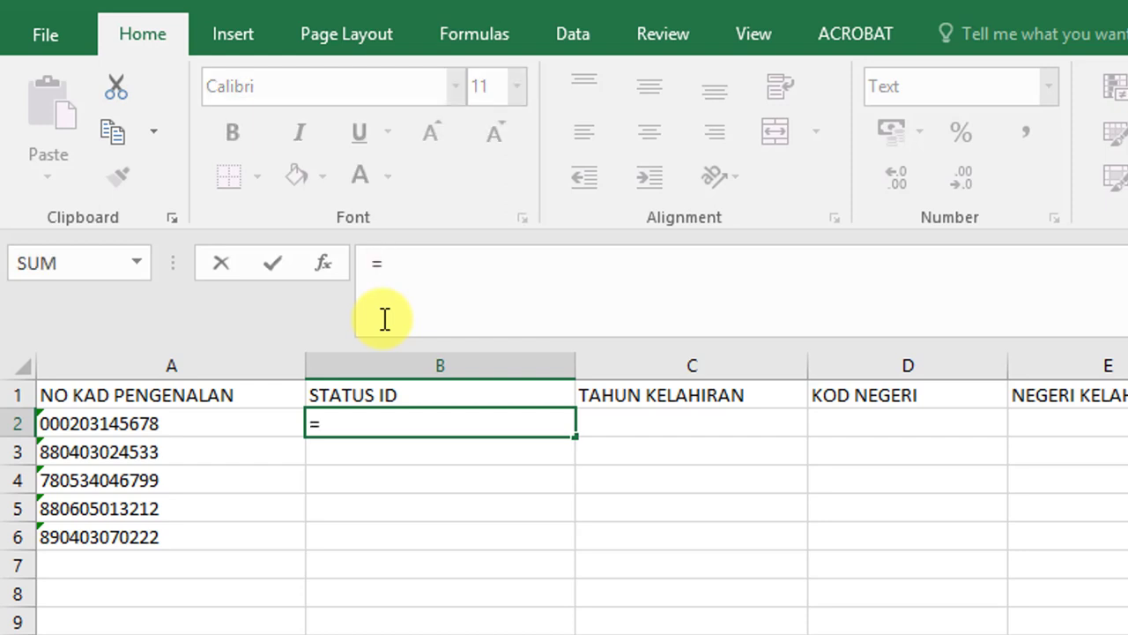
pyautogui.write('LEN')
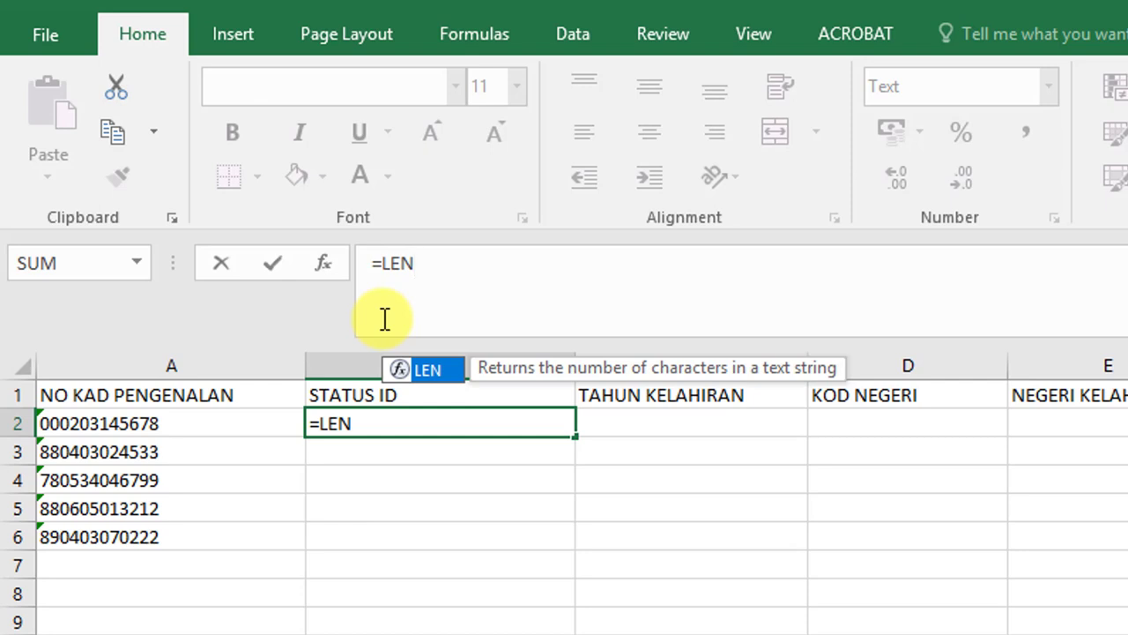
pyautogui.write('(')
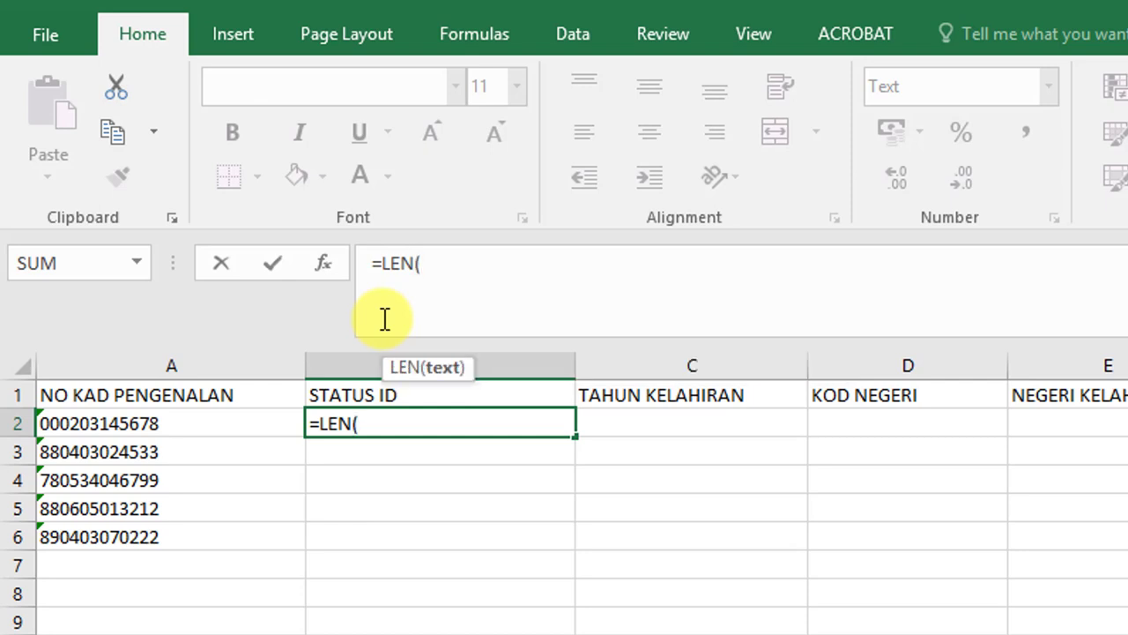
pyautogui.click(185, 414)
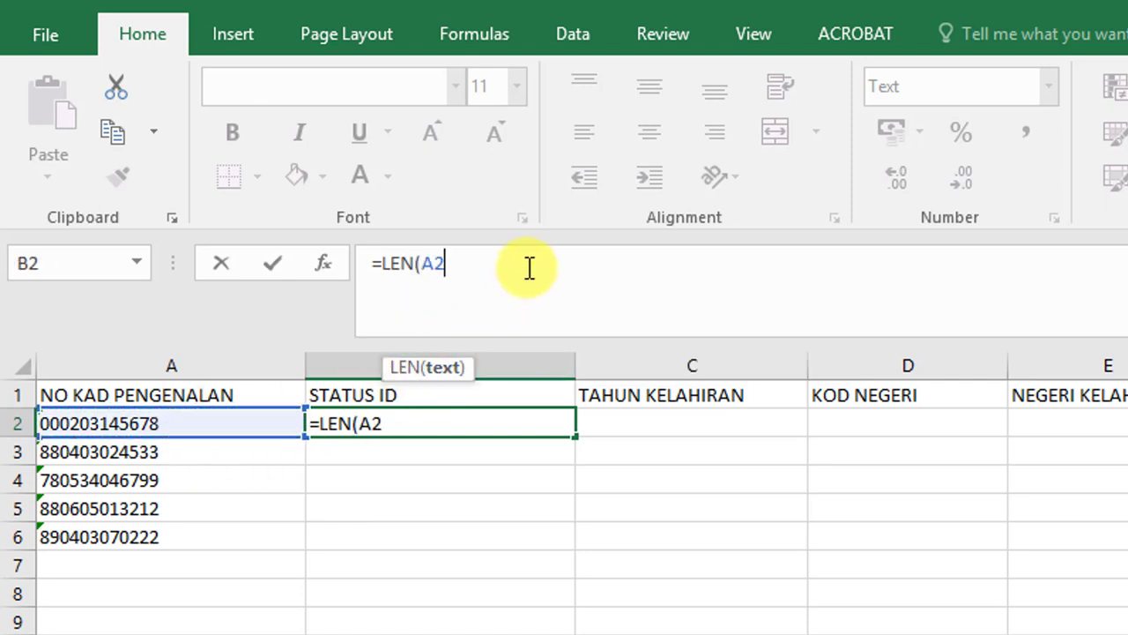
pyautogui.write(')')
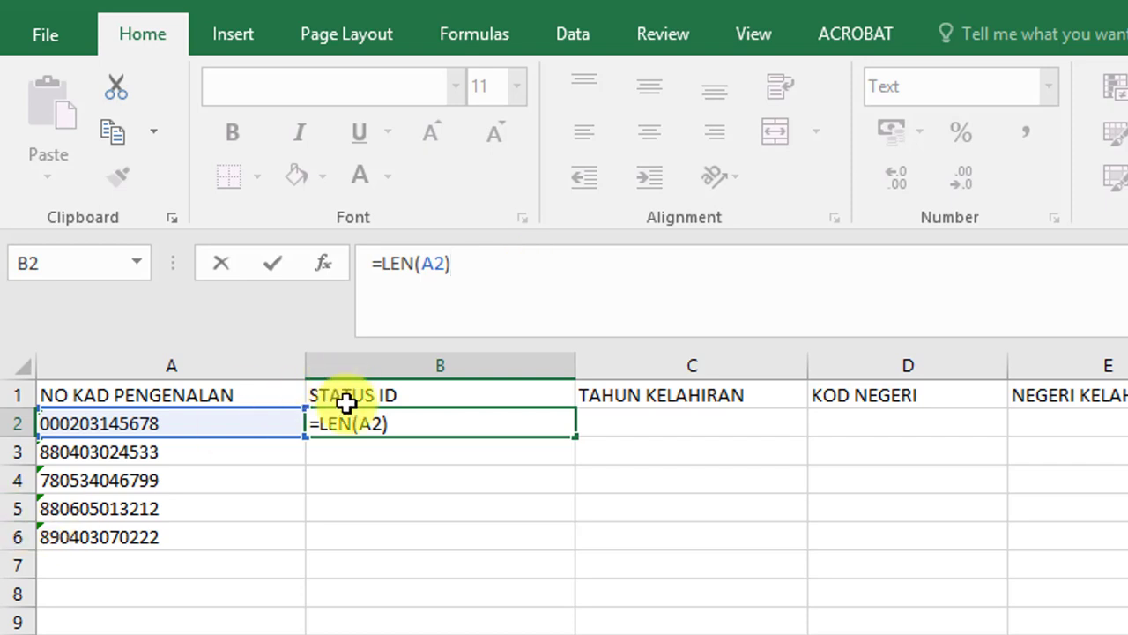
pyautogui.press('Return')
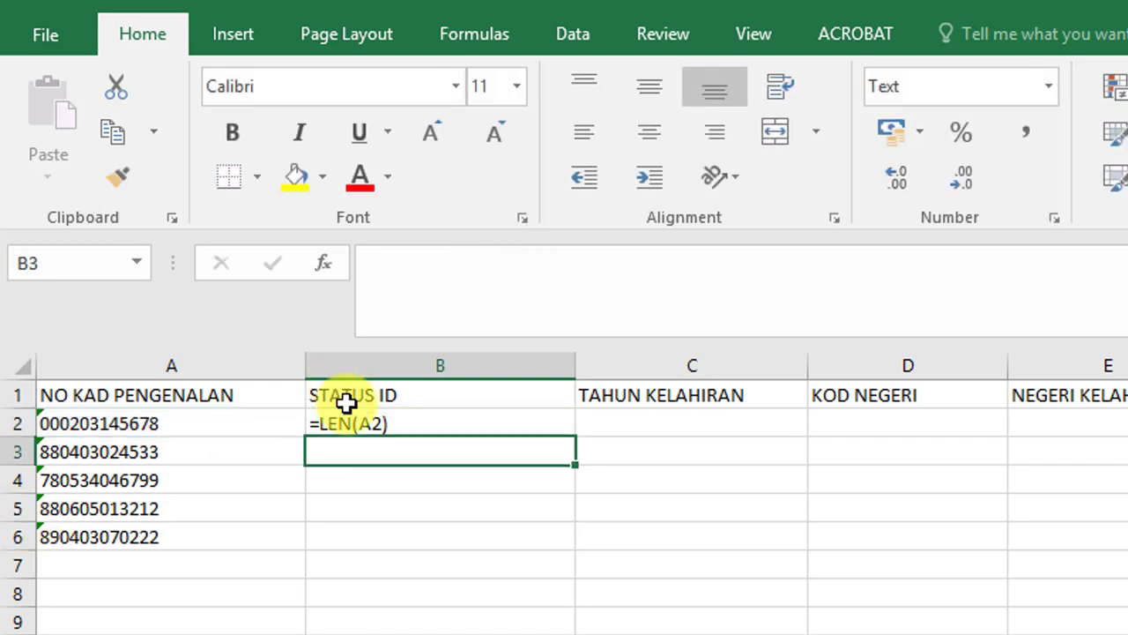
pyautogui.click(397, 423)
# Re-commit B2's formula, then wrap A2 in TEXT to read =LEN(text(A2))
pyautogui.click(446, 266)
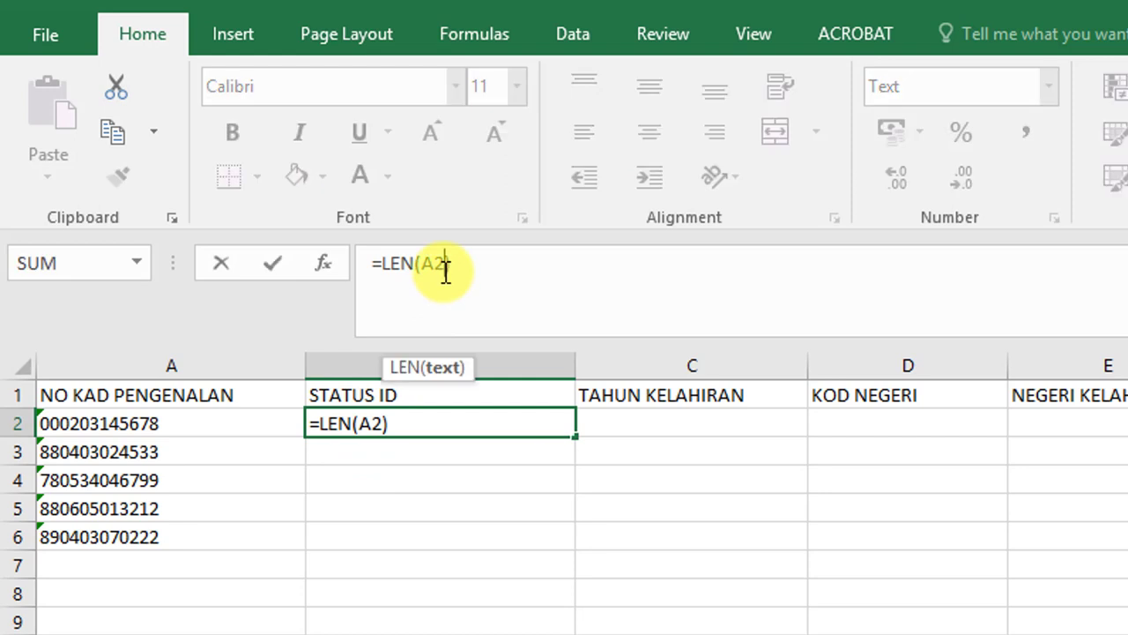
pyautogui.click(489, 269)
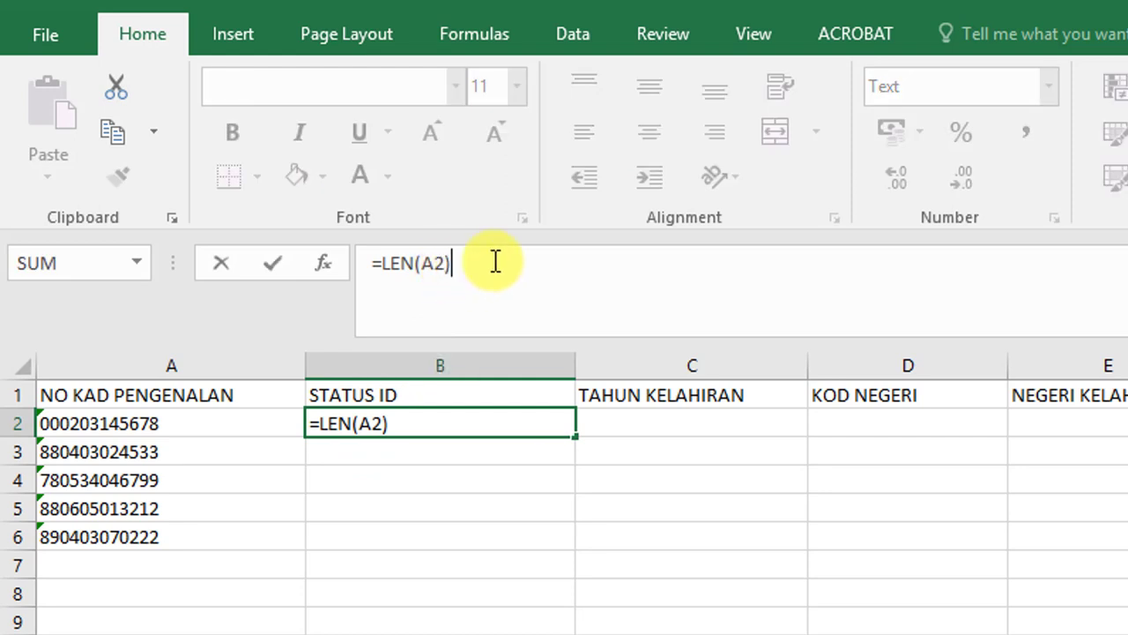
pyautogui.press('Return')
pyautogui.click(402, 423)
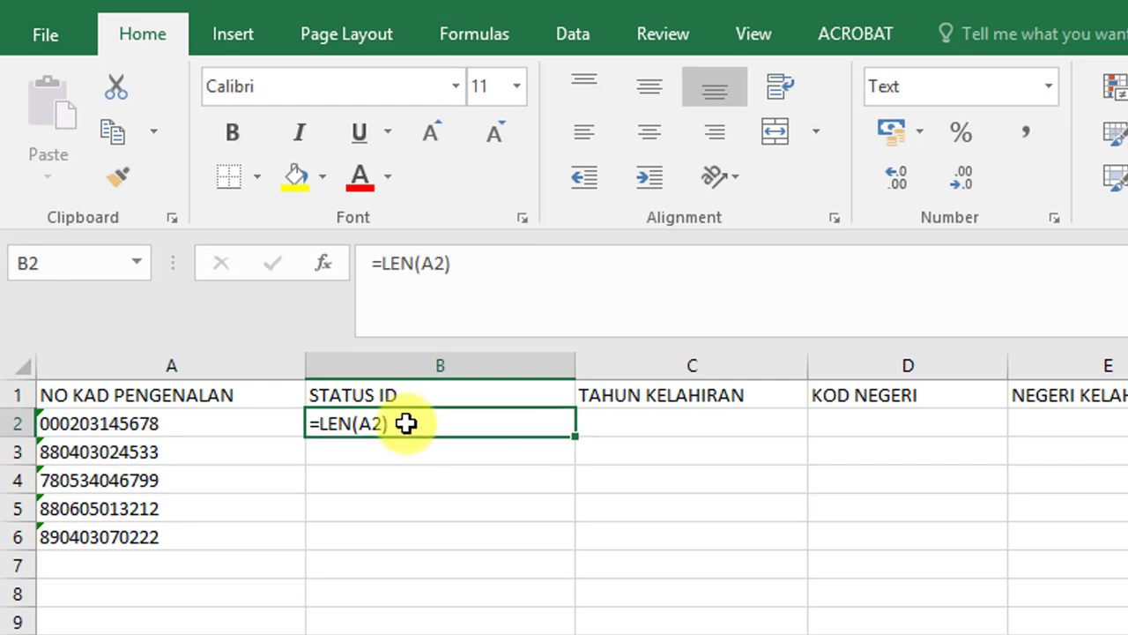
pyautogui.click(421, 263)
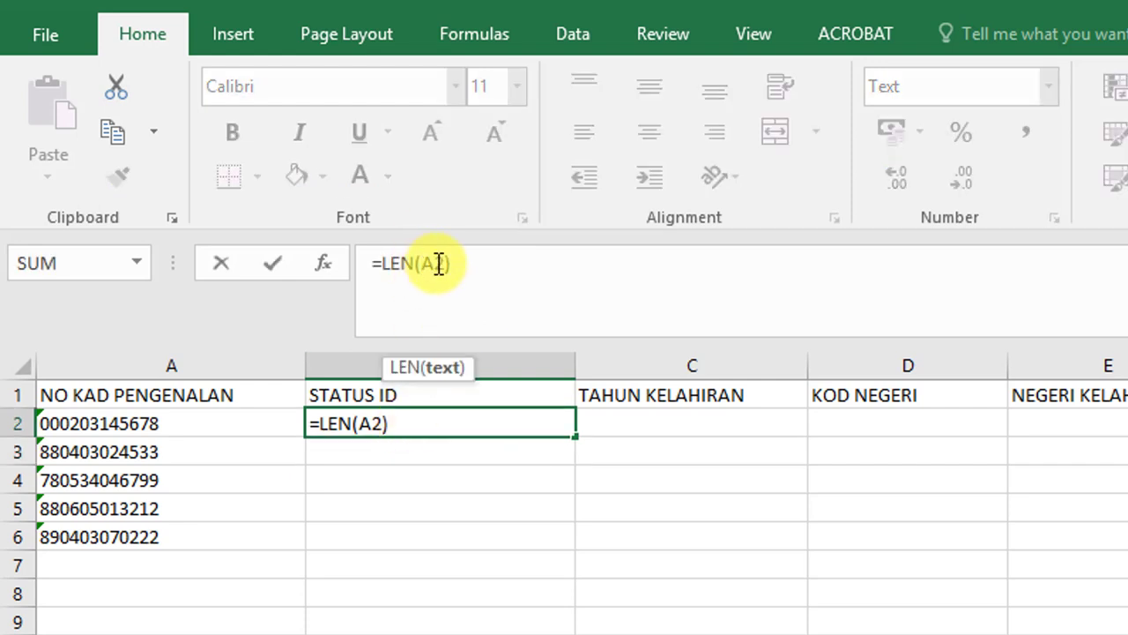
pyautogui.write('tex')
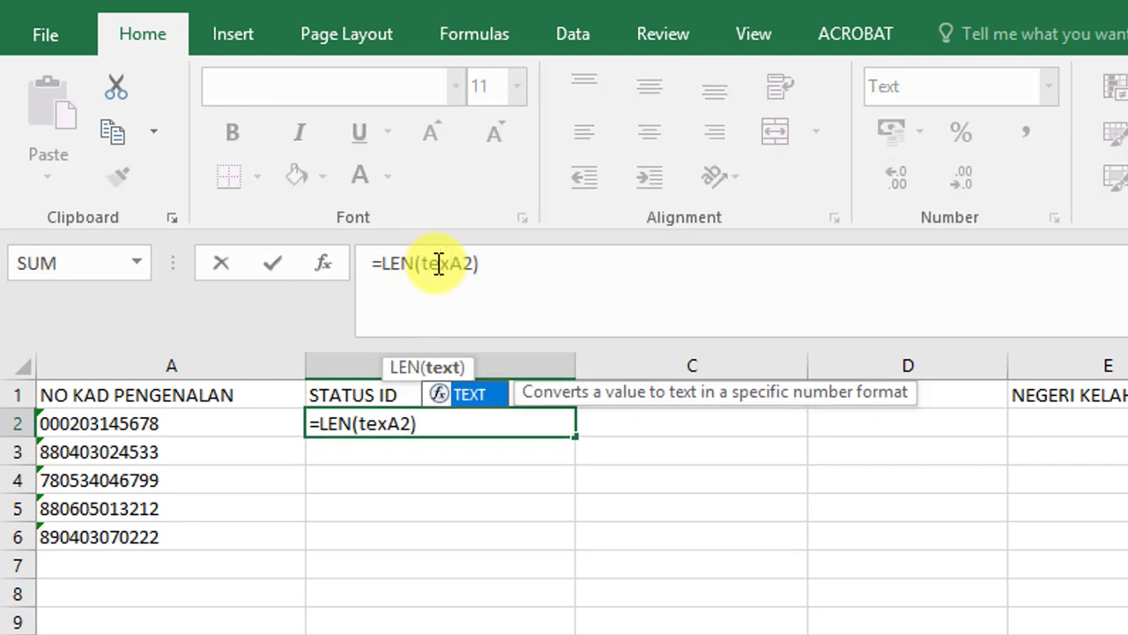
pyautogui.write('t(')
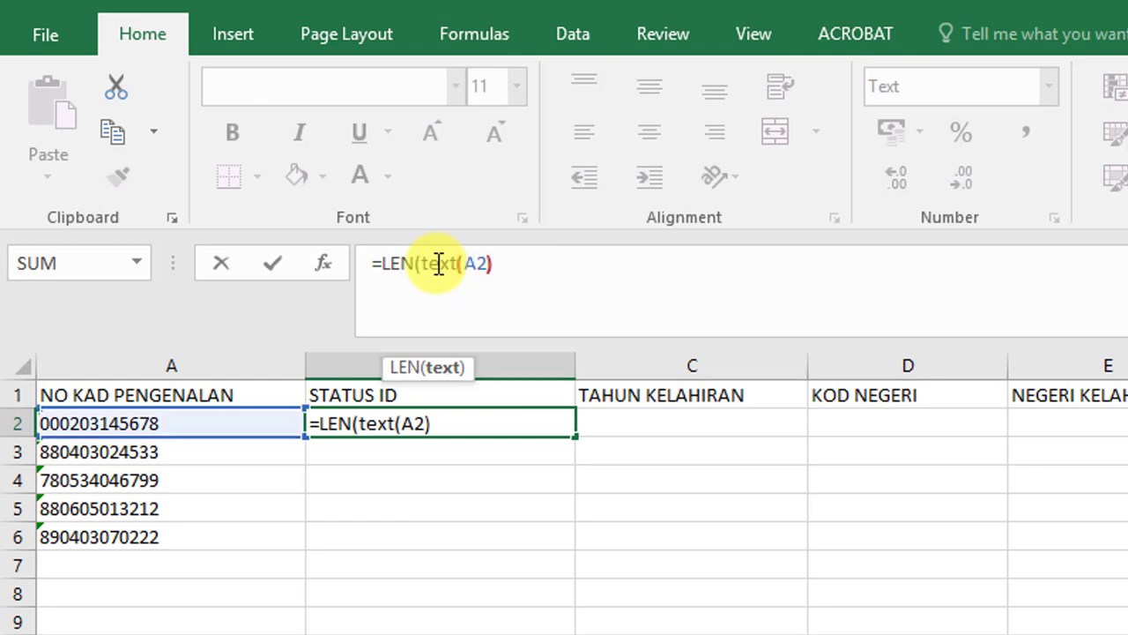
pyautogui.press('Right')
pyautogui.press('Right')
pyautogui.press('Right')
pyautogui.write(')')
pyautogui.press('Return')
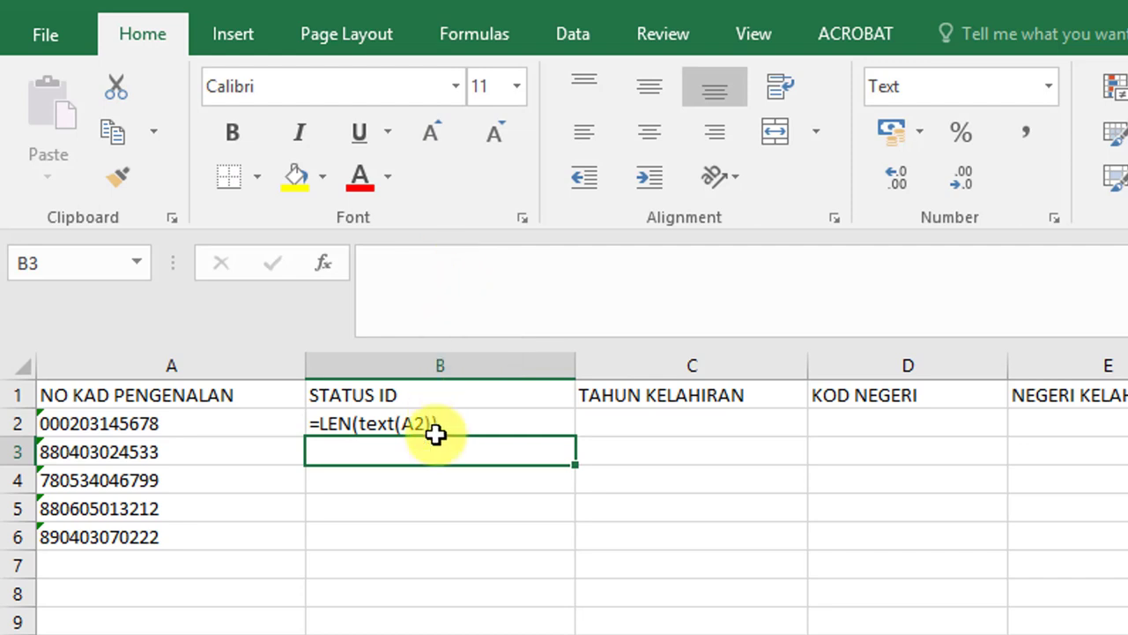
pyautogui.click(447, 428)
# Add a semicolon after A2 inside TEXT, giving =LEN(text(A2;)), then begin erasing the formula
pyautogui.click(487, 264)
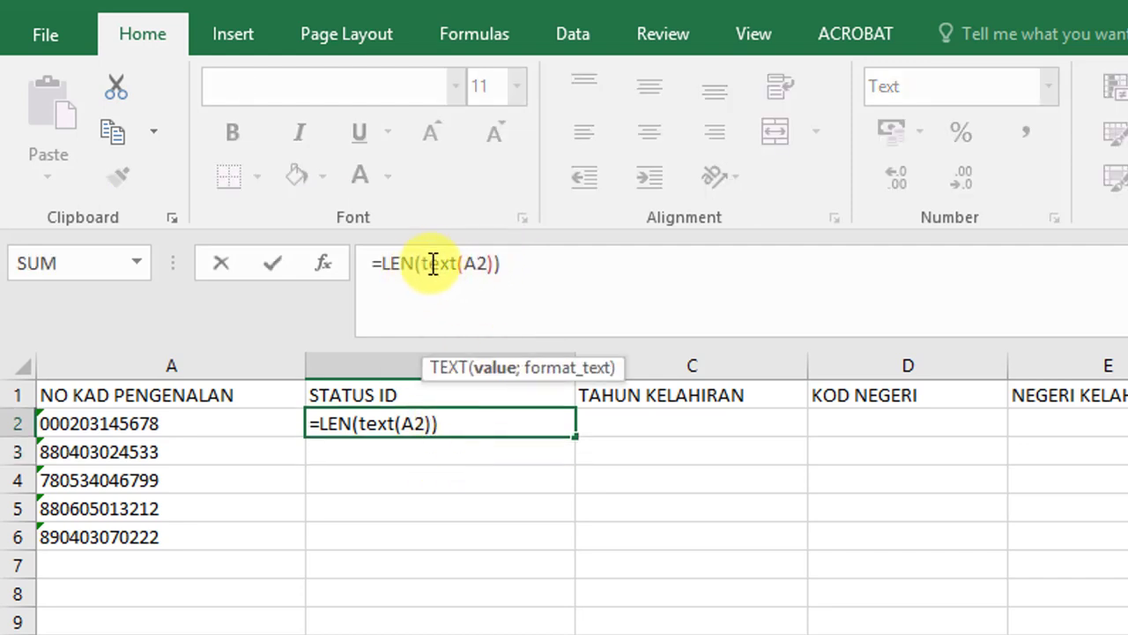
pyautogui.click(495, 264)
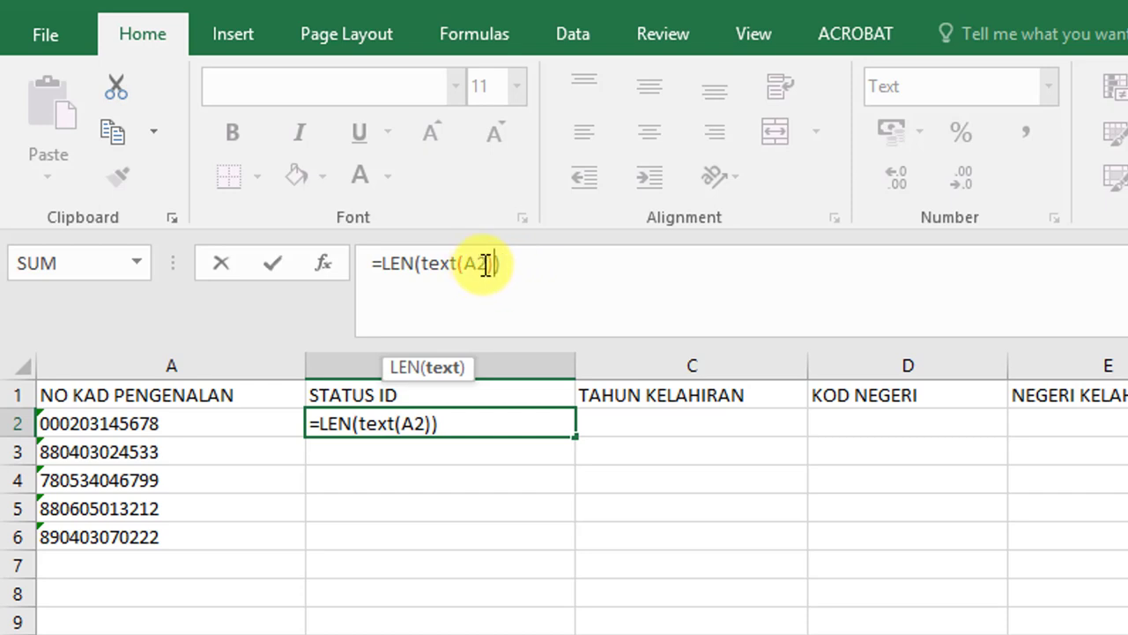
pyautogui.click(488, 263)
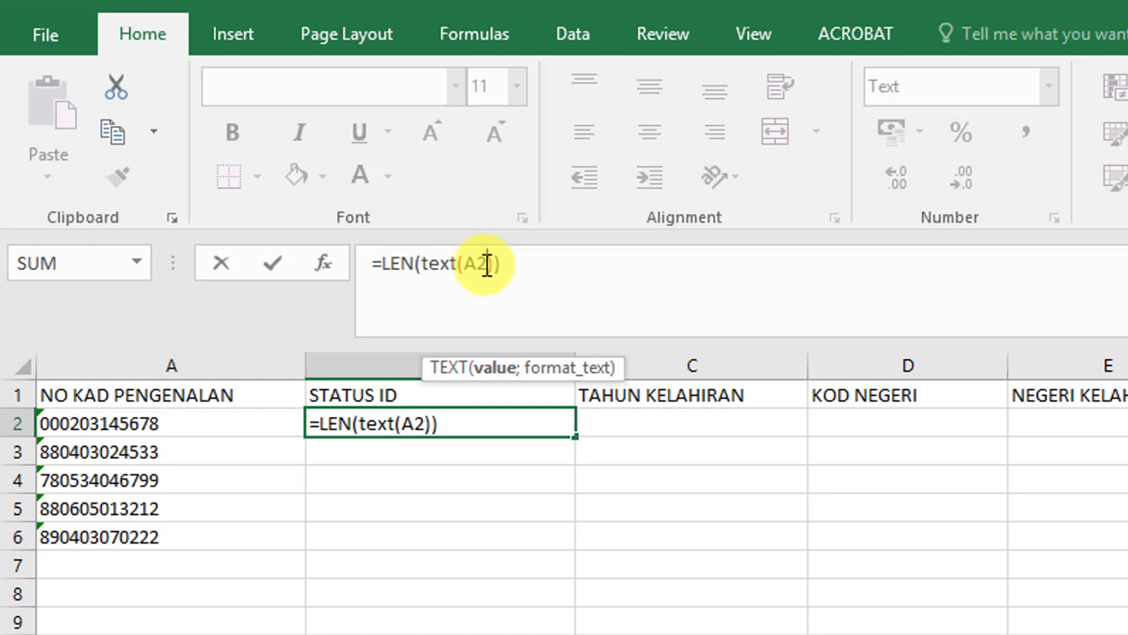
pyautogui.write(';')
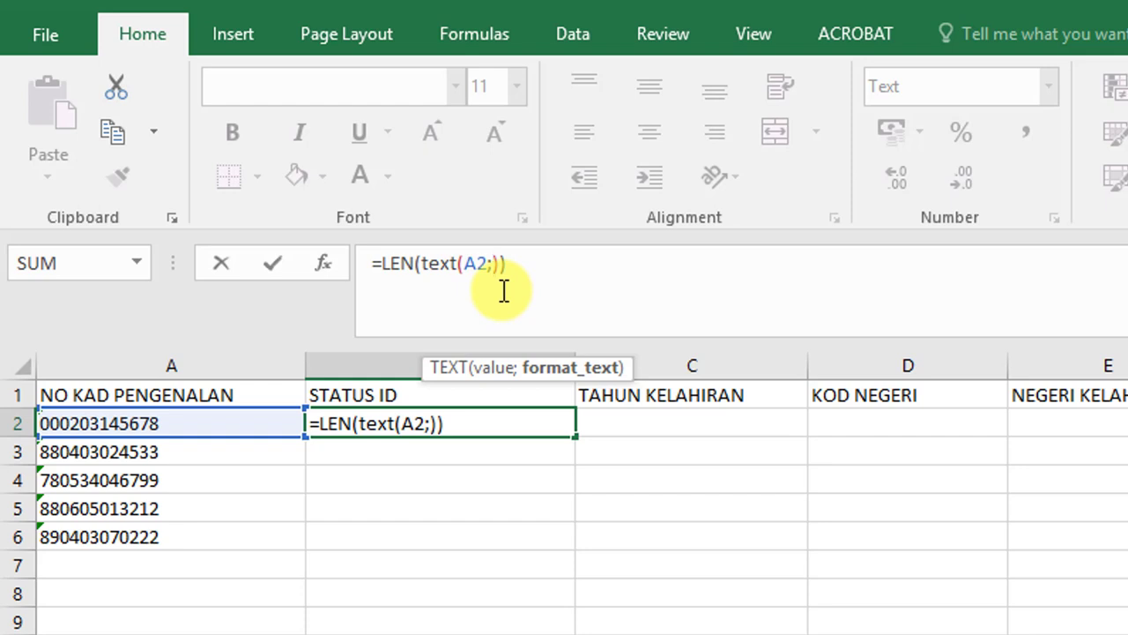
pyautogui.write('x')
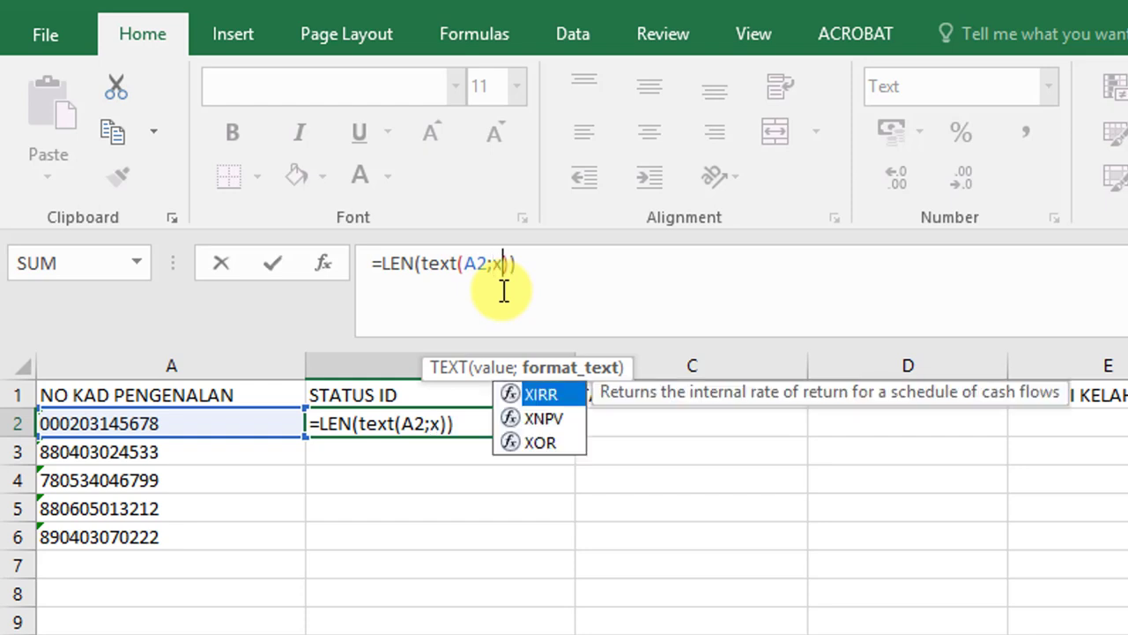
pyautogui.press('BackSpace')
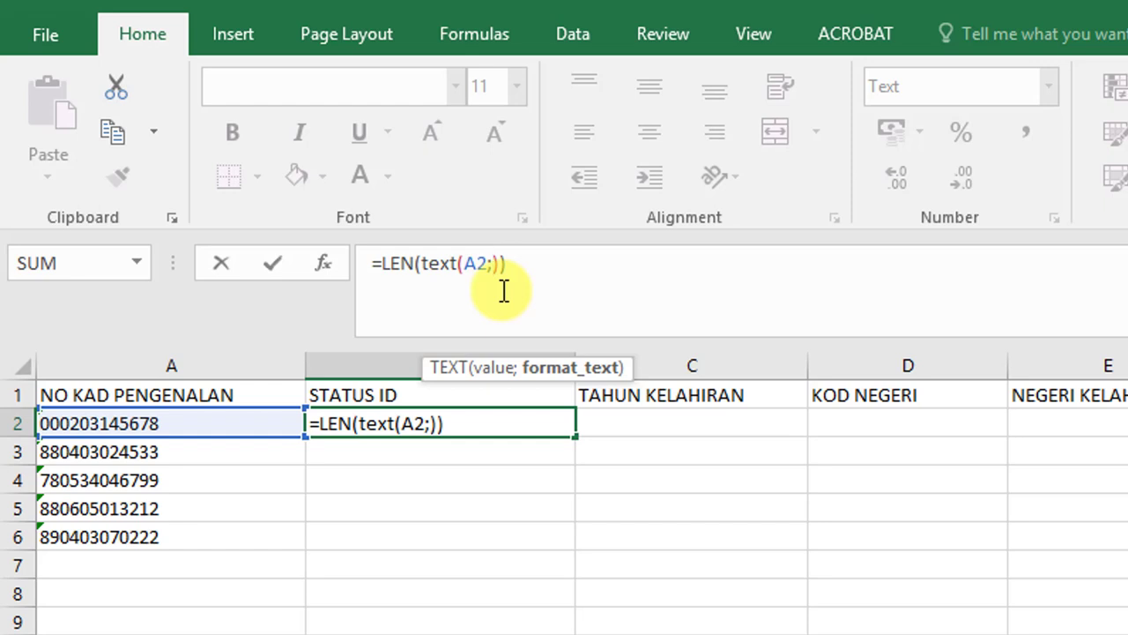
pyautogui.press('Return')
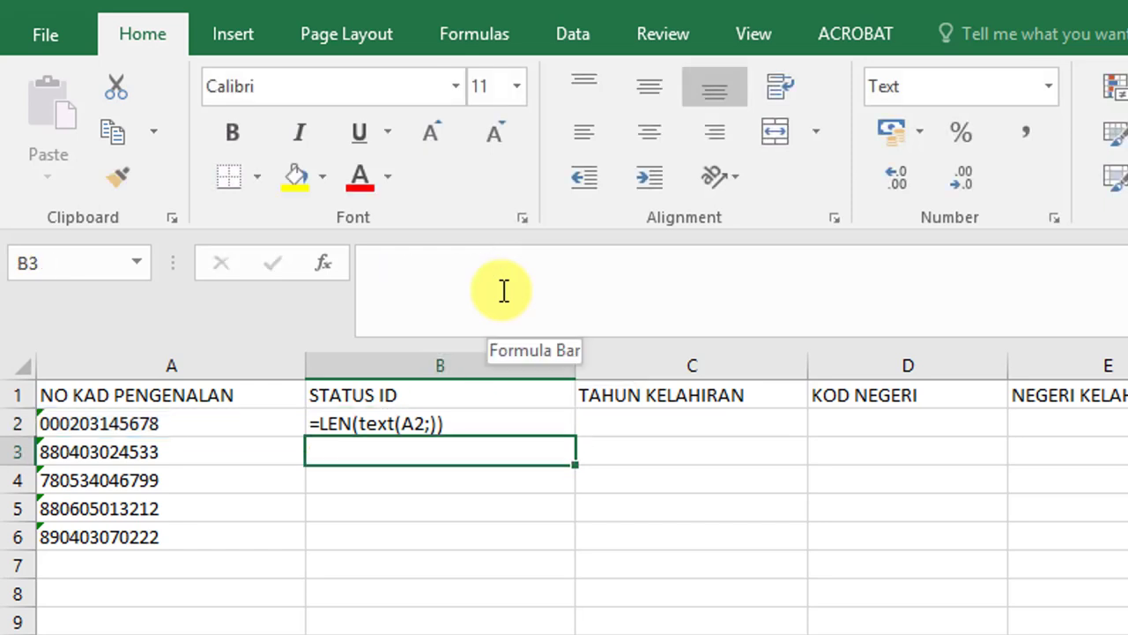
pyautogui.click(447, 426)
pyautogui.click(521, 260)
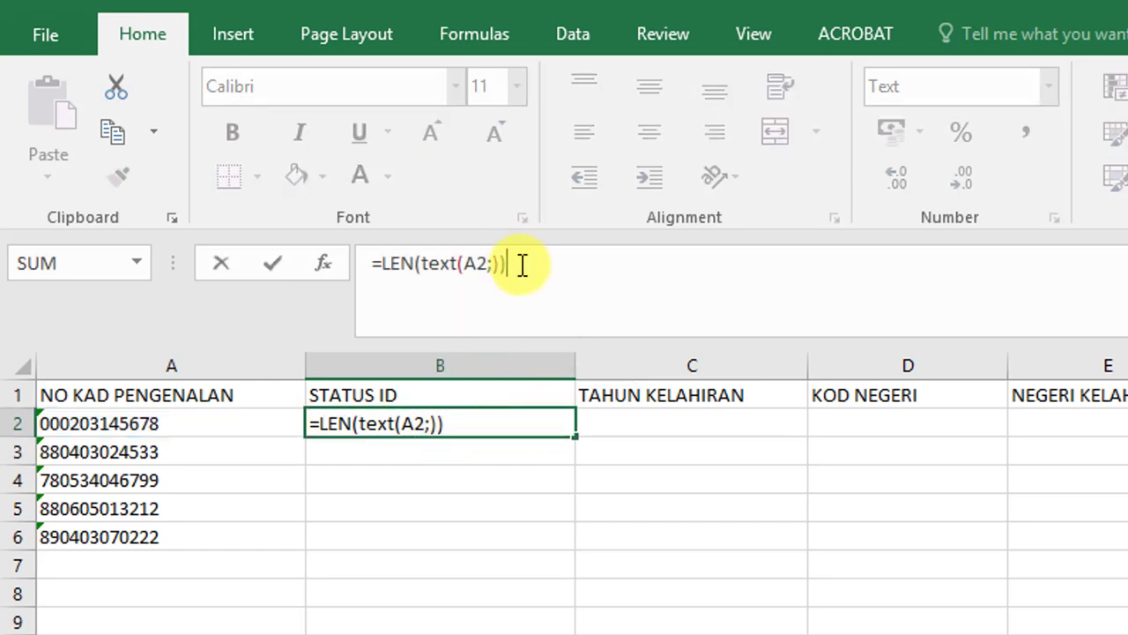
pyautogui.press('BackSpace')
# Clear B2's old formula, leaving it empty, and start a fresh entry with =
pyautogui.press('BackSpace')
pyautogui.press('BackSpace')
pyautogui.press('BackSpace')
pyautogui.press('BackSpace')
pyautogui.press('BackSpace')
pyautogui.press('BackSpace')
pyautogui.press('BackSpace')
pyautogui.press('BackSpace')
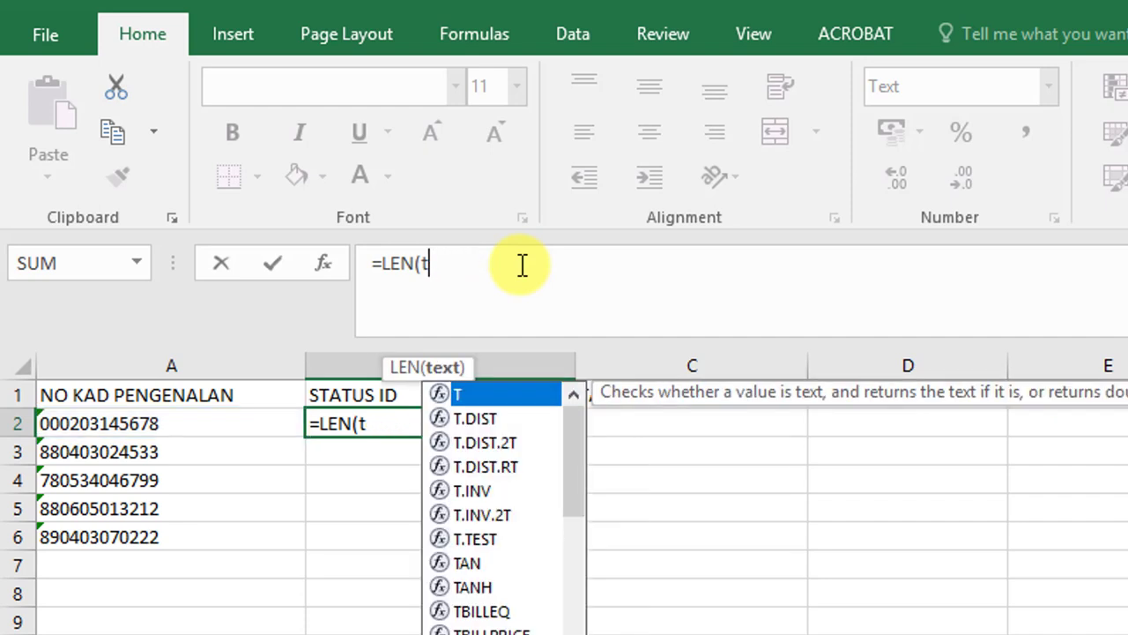
pyautogui.press('BackSpace')
pyautogui.press('BackSpace')
pyautogui.press('BackSpace')
pyautogui.press('BackSpace')
pyautogui.press('BackSpace')
pyautogui.press('BackSpace')
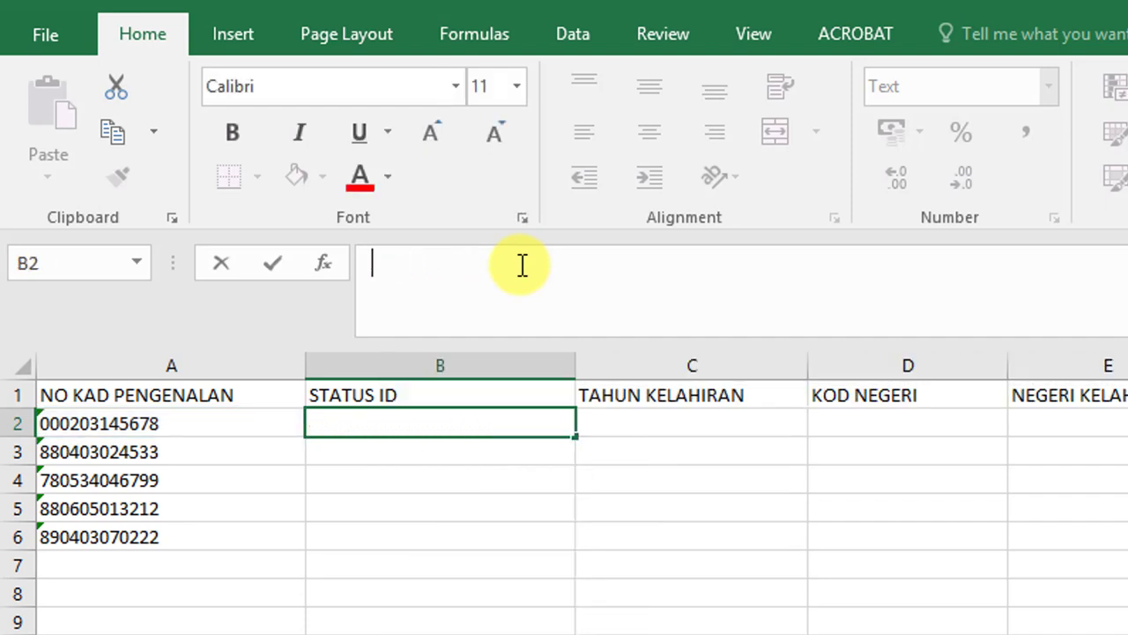
pyautogui.press('Return')
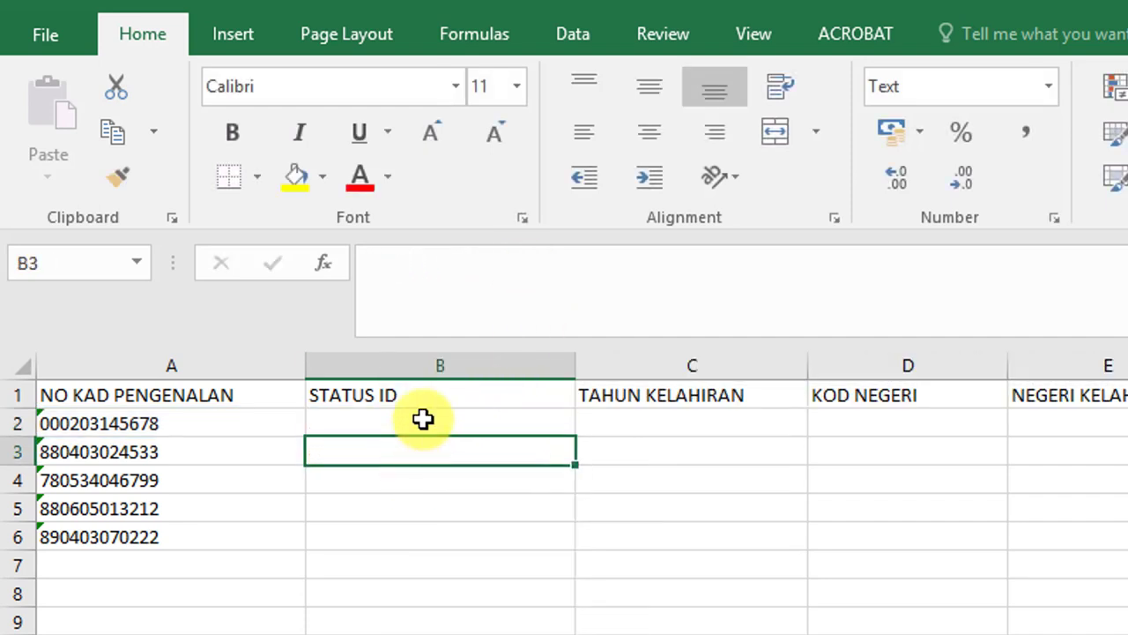
pyautogui.click(423, 421)
pyautogui.click(440, 251)
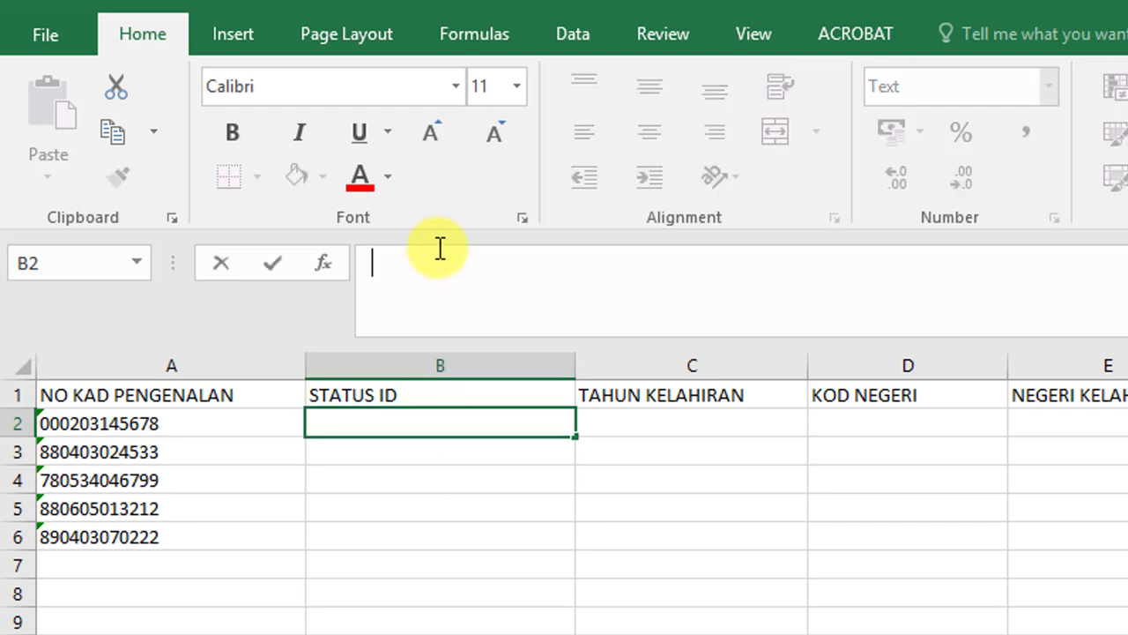
pyautogui.write('=')
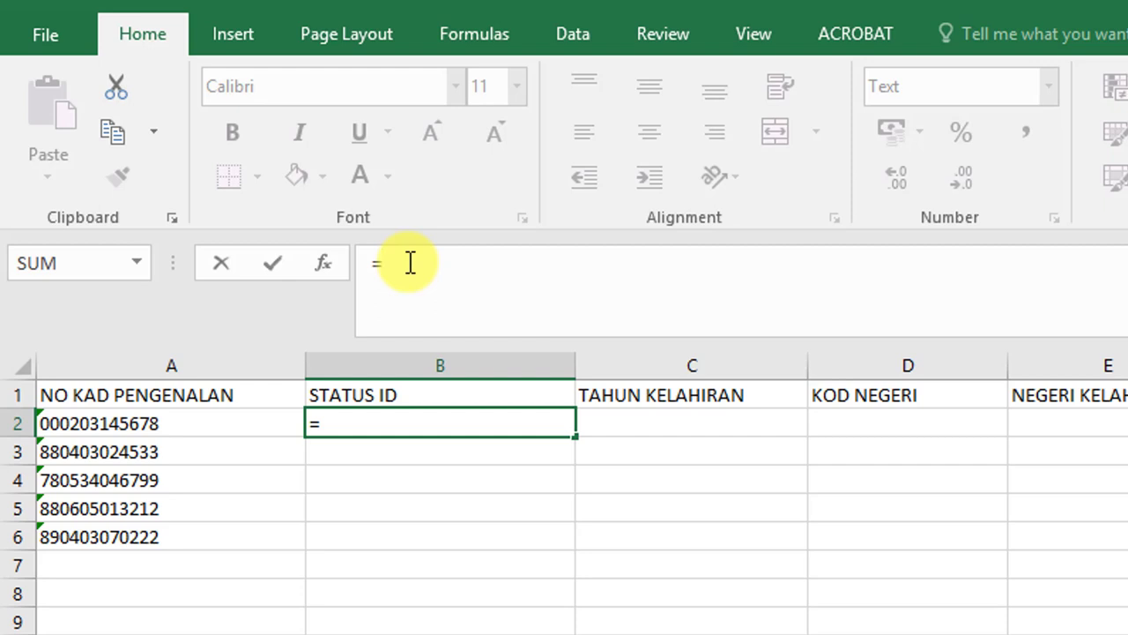
# Try references B6, column B and C12 in B2's formula, committing =C12
pyautogui.click(472, 432)
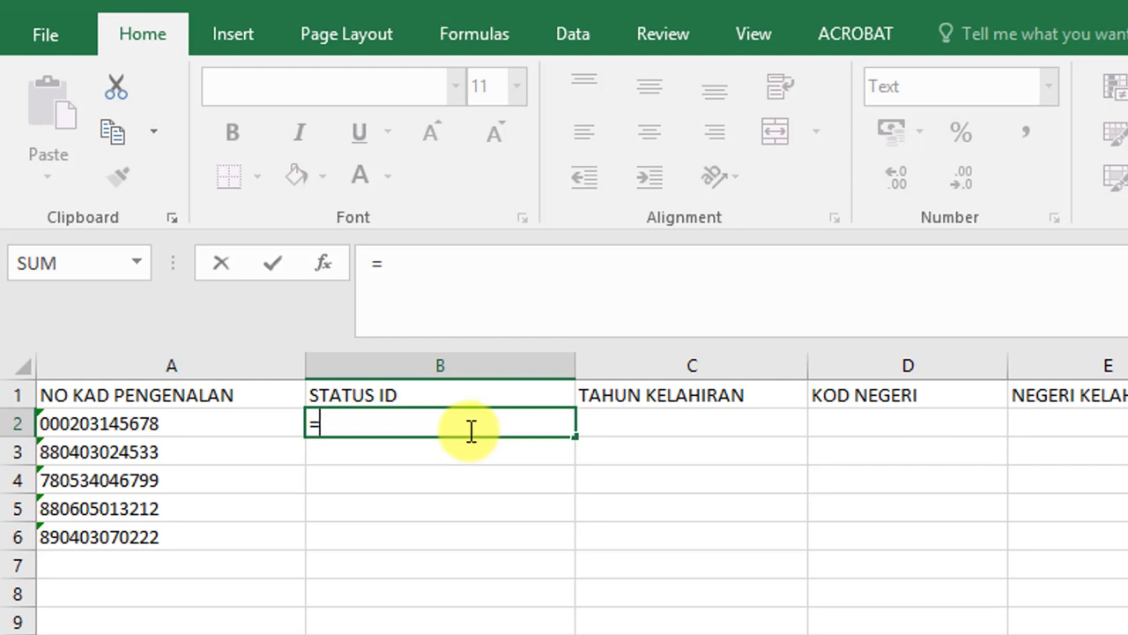
pyautogui.click(394, 525)
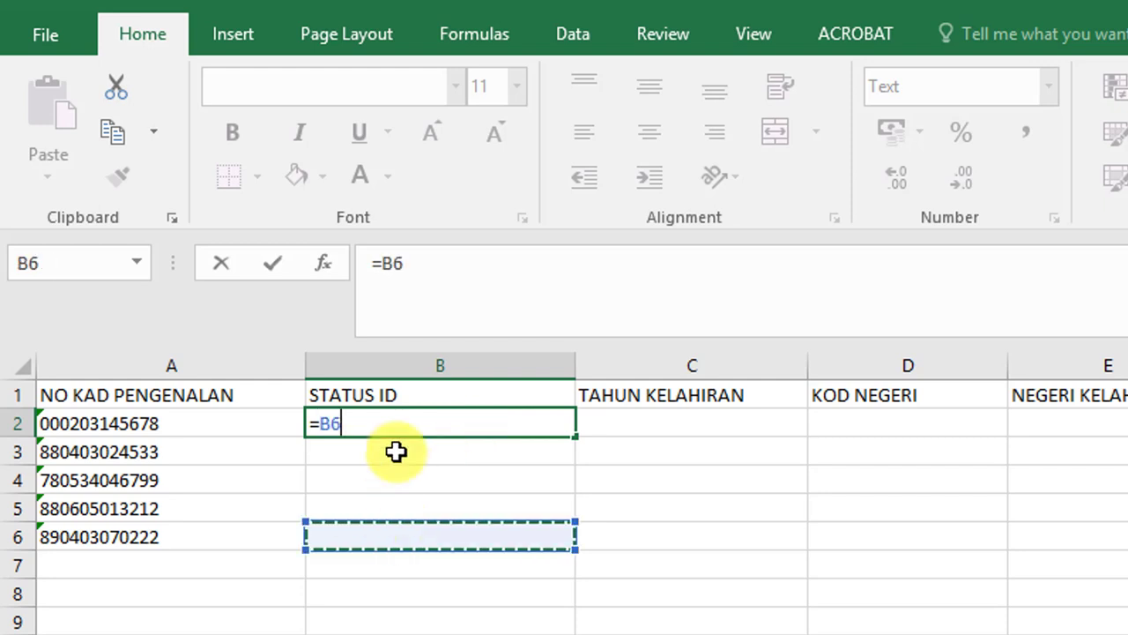
pyautogui.click(377, 367)
pyautogui.press('BackSpace')
pyautogui.press('BackSpace')
pyautogui.press('BackSpace')
pyautogui.write('C12')
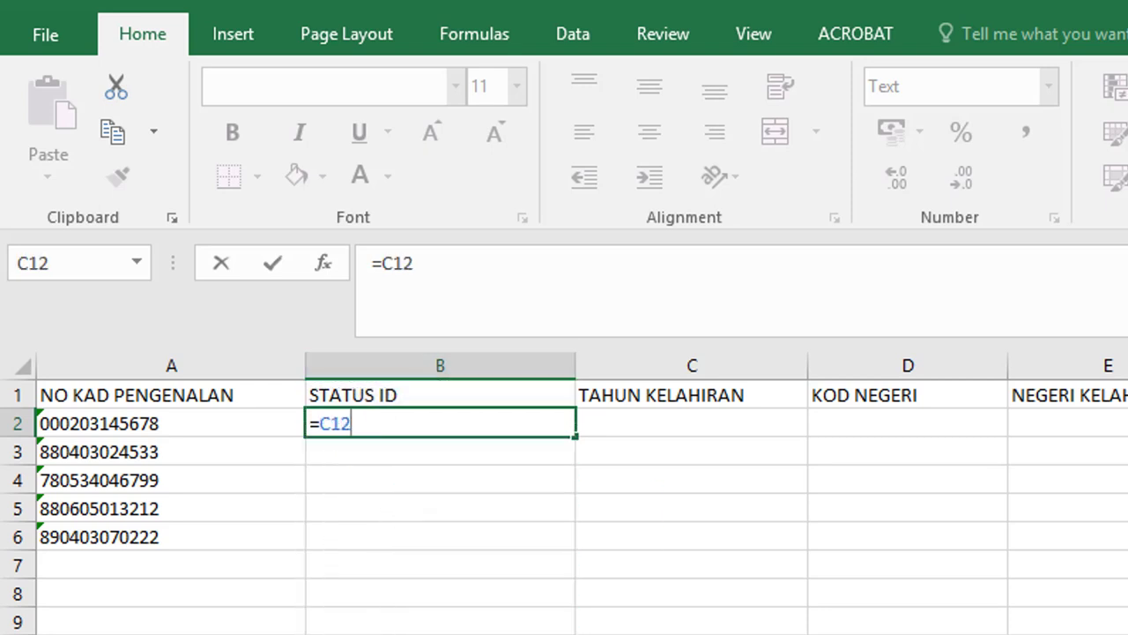
pyautogui.press('Return')
# Erase the =C12 formula so B2 is empty again
pyautogui.click(359, 419)
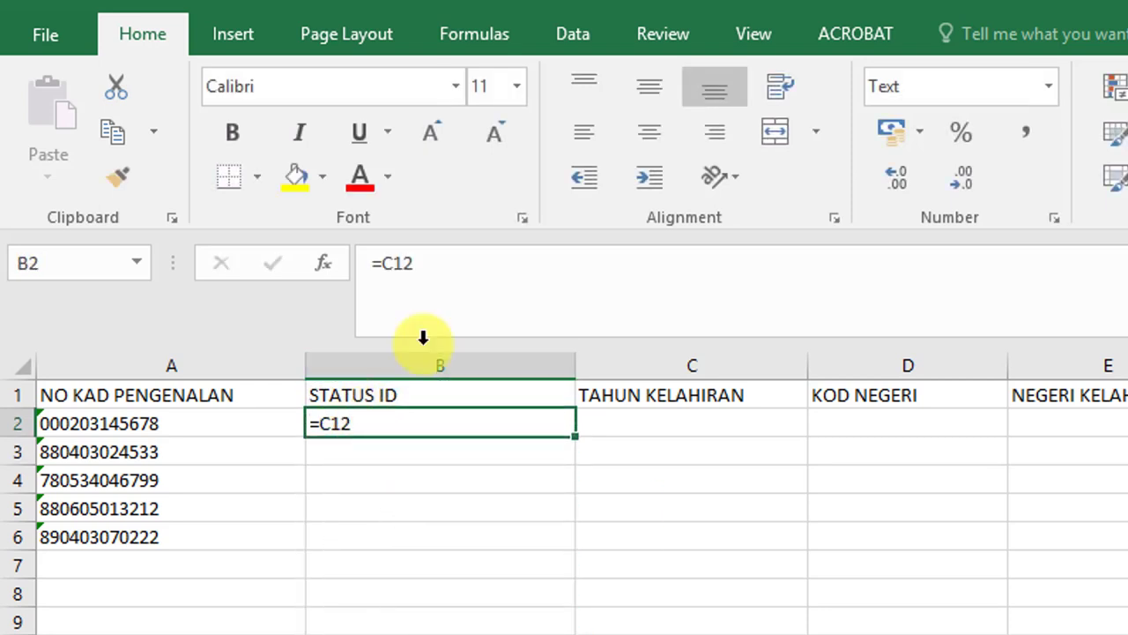
pyautogui.click(476, 275)
pyautogui.press('BackSpace')
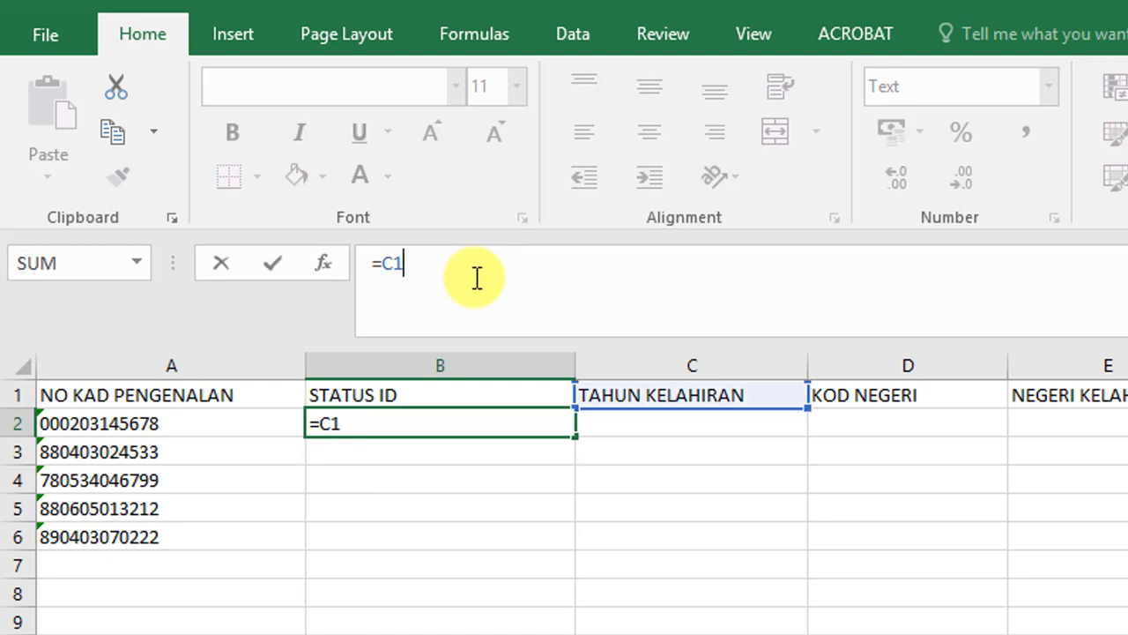
pyautogui.press('BackSpace')
pyautogui.press('BackSpace')
pyautogui.press('BackSpace')
pyautogui.click(438, 423)
pyautogui.press('Down')
pyautogui.press('Down')
pyautogui.press('Down')
# Set the STATUS ID column B to General number format
pyautogui.click(410, 368)
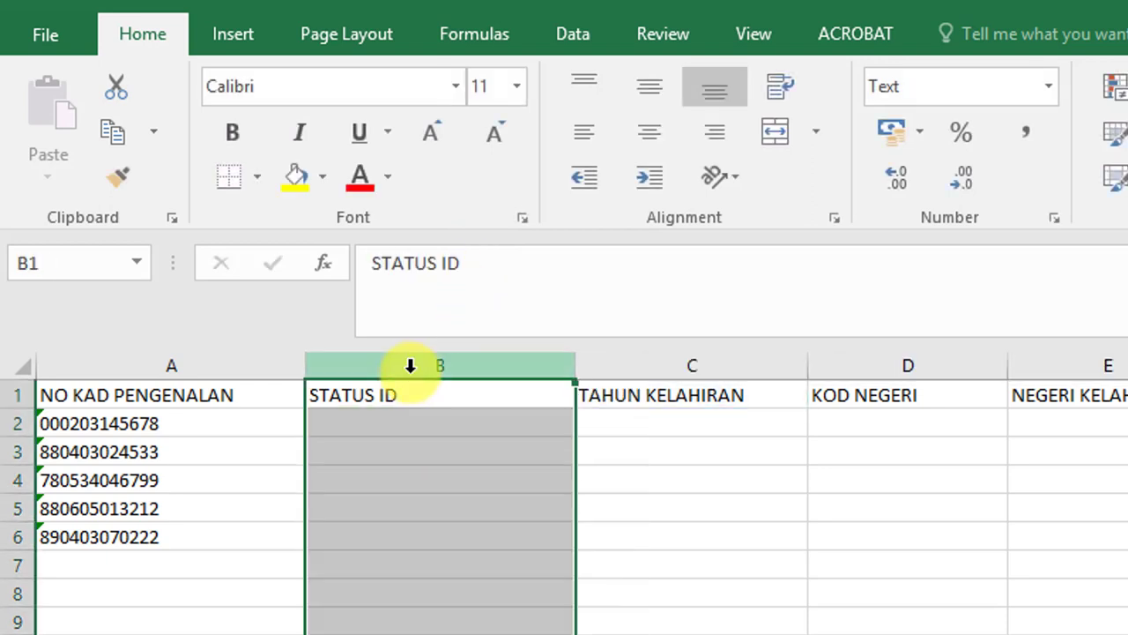
pyautogui.rightClick(411, 367)
pyautogui.press('Escape')
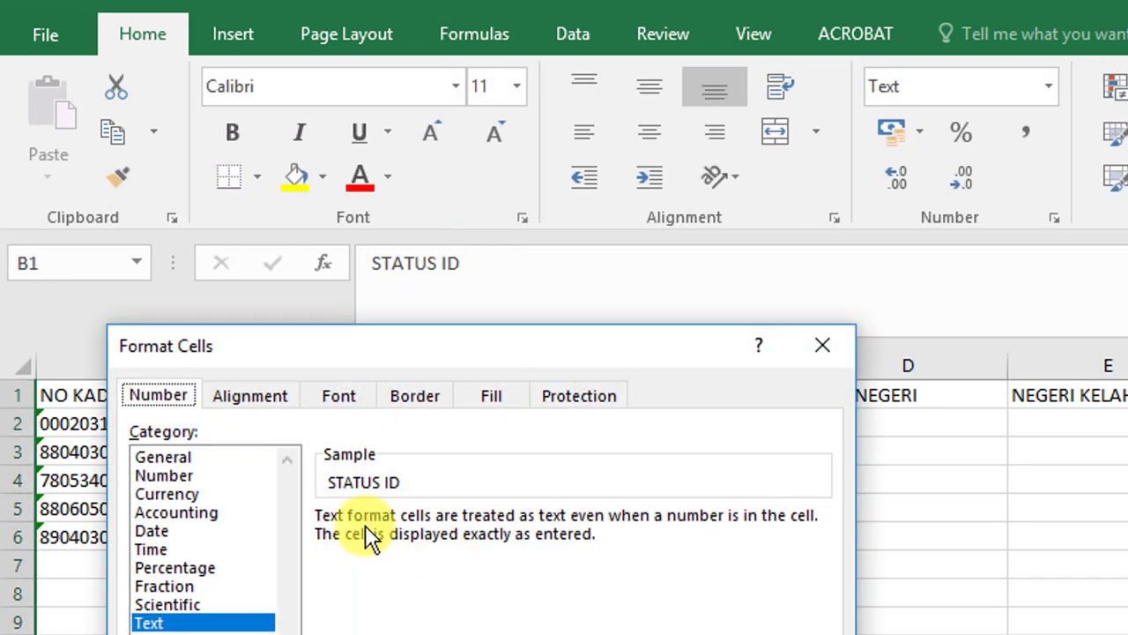
pyautogui.click(163, 458)
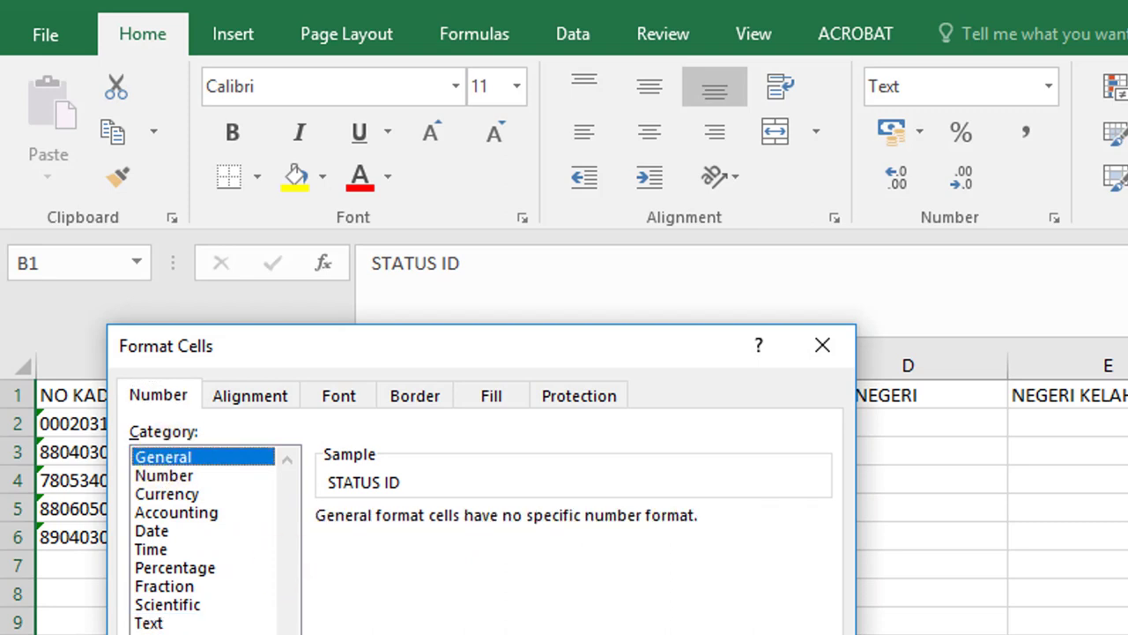
pyautogui.press('Return')
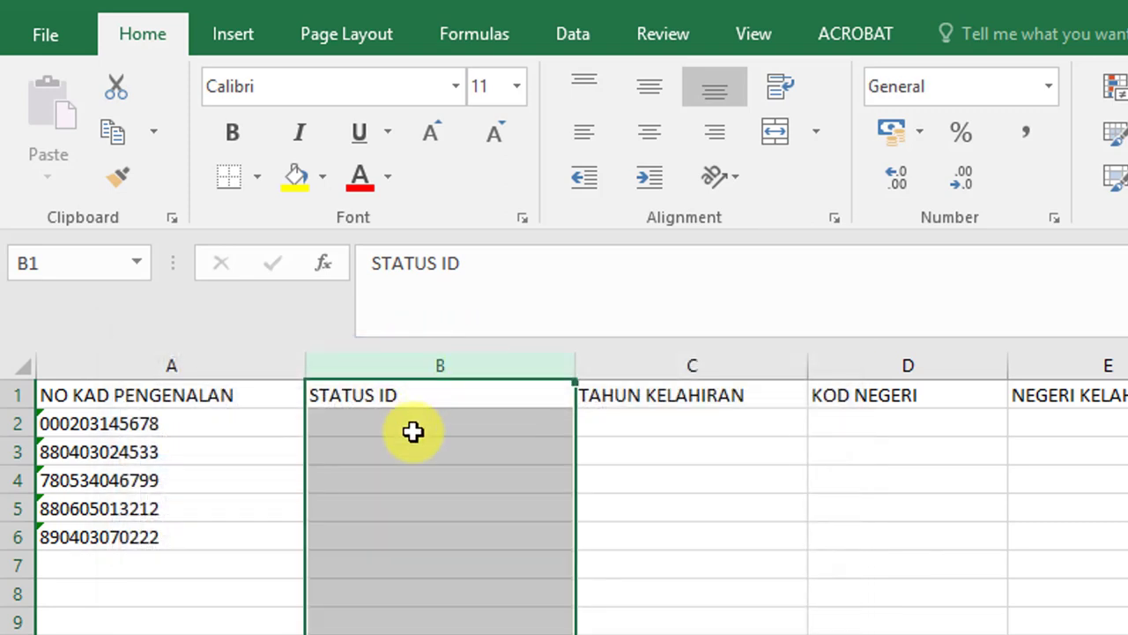
# Enter =LEN(A2) in B2 and fill it down to B6, each showing 12
pyautogui.click(414, 431)
pyautogui.click(473, 283)
pyautogui.write('=')
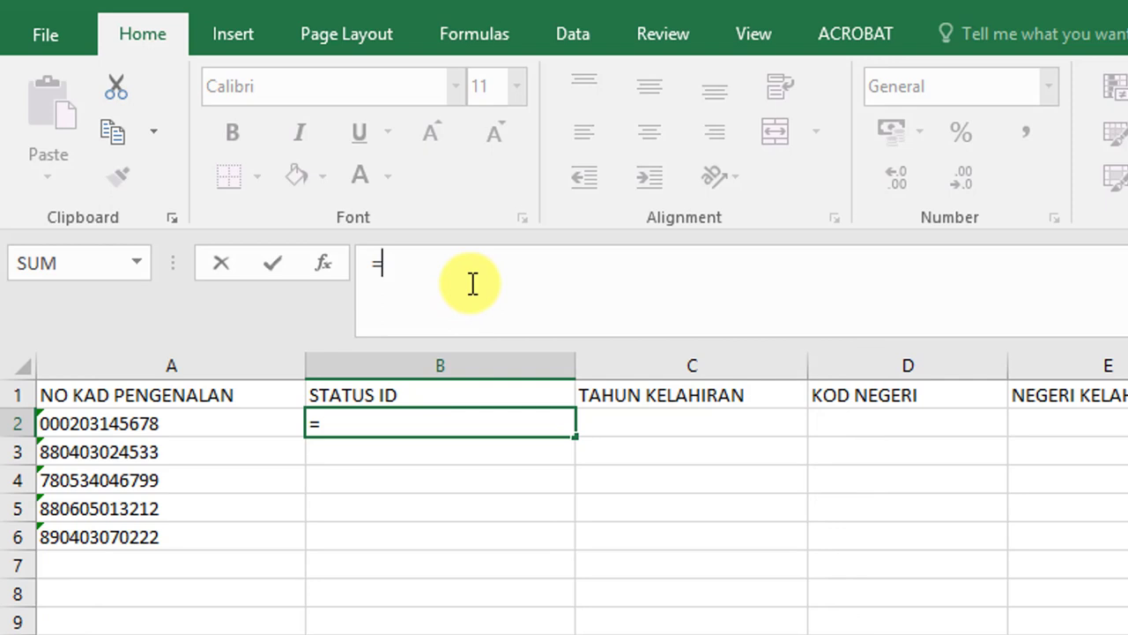
pyautogui.write('LEN')
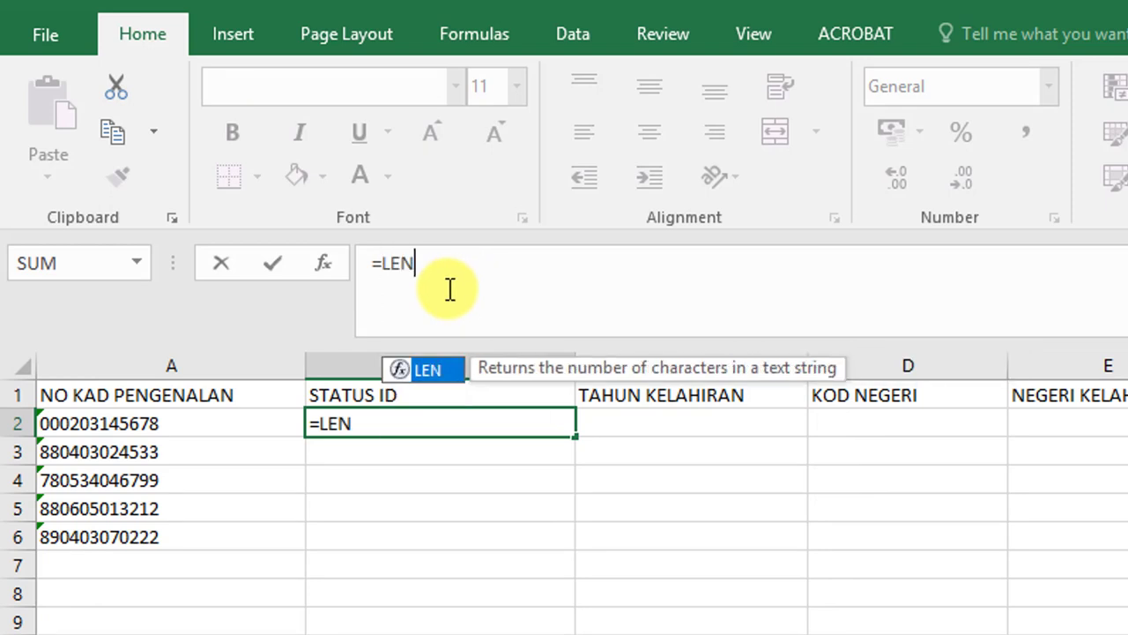
pyautogui.doubleClick(426, 370)
pyautogui.click(56, 428)
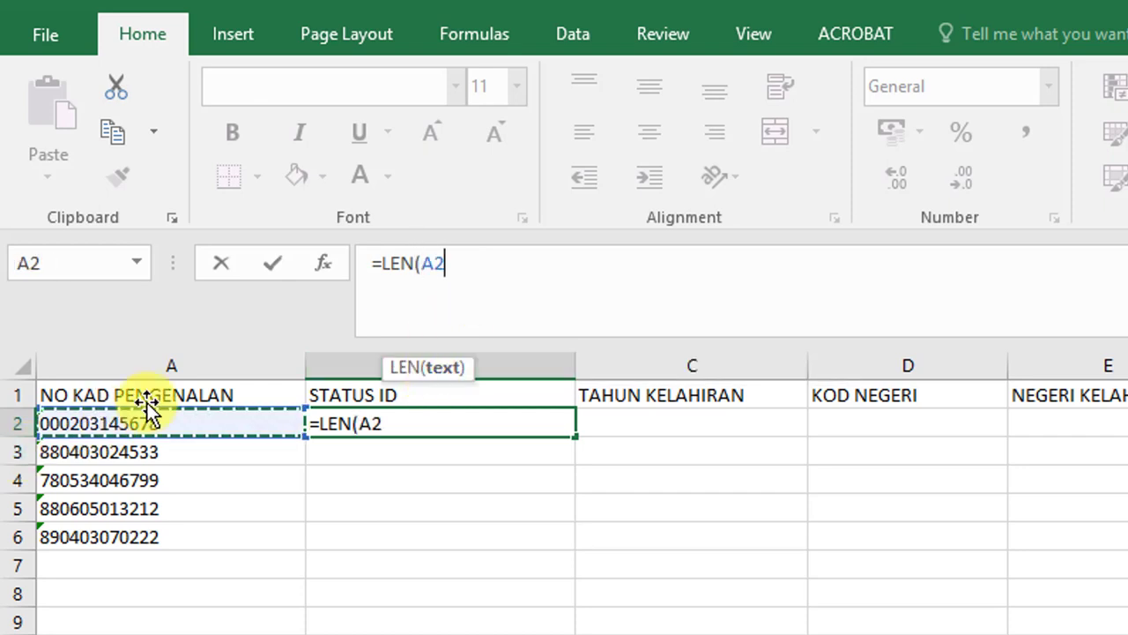
pyautogui.write(')')
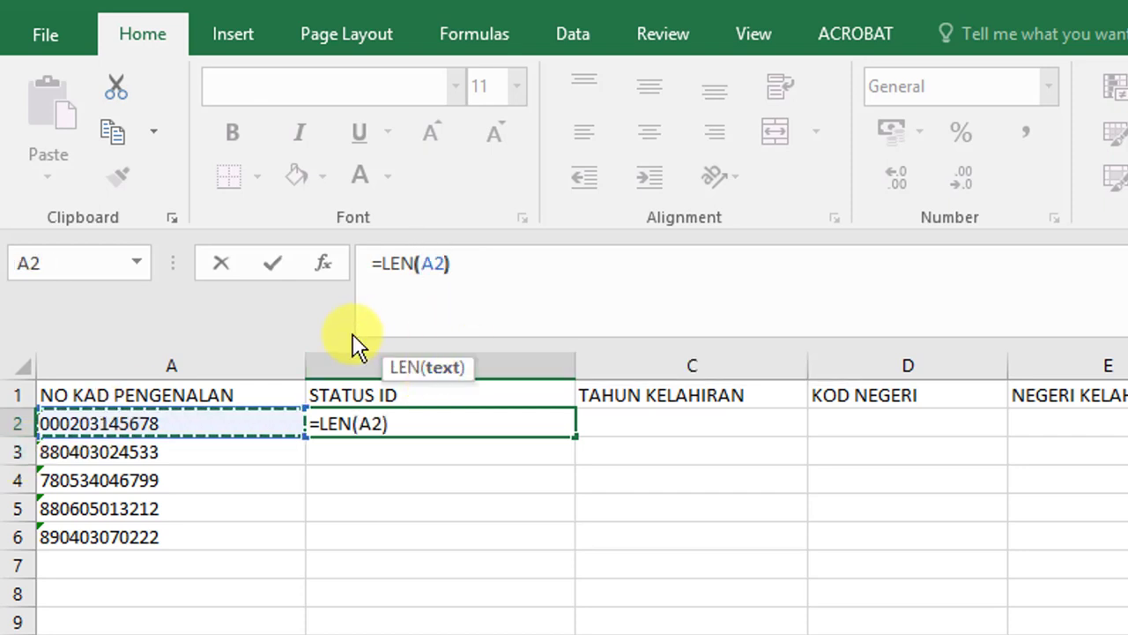
pyautogui.press('Return')
pyautogui.click(377, 424)
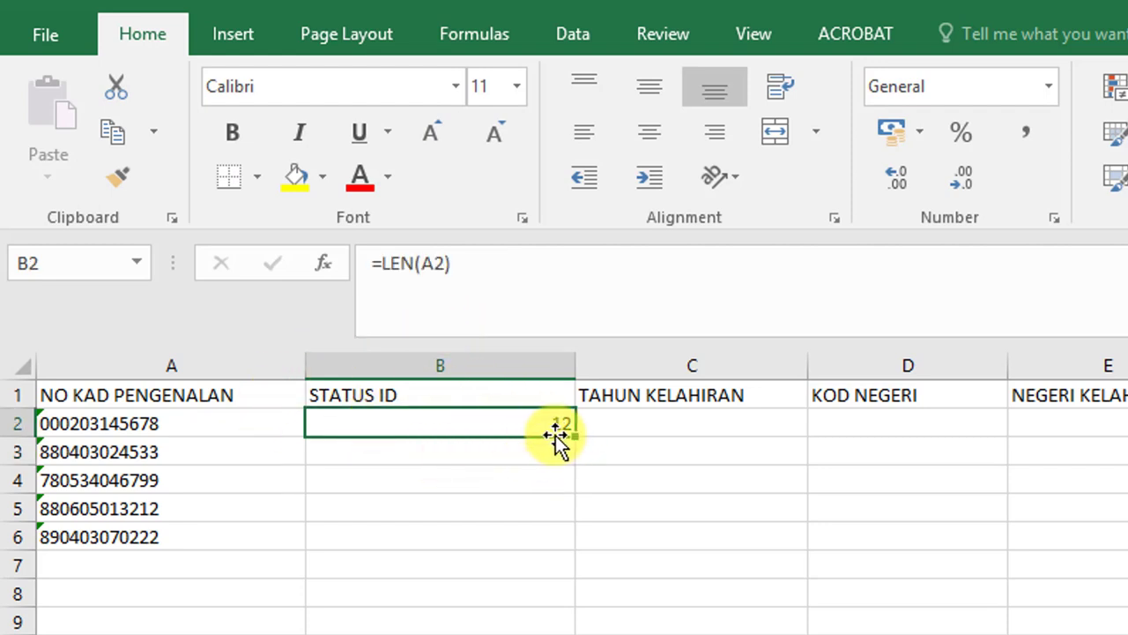
pyautogui.doubleClick(575, 436)
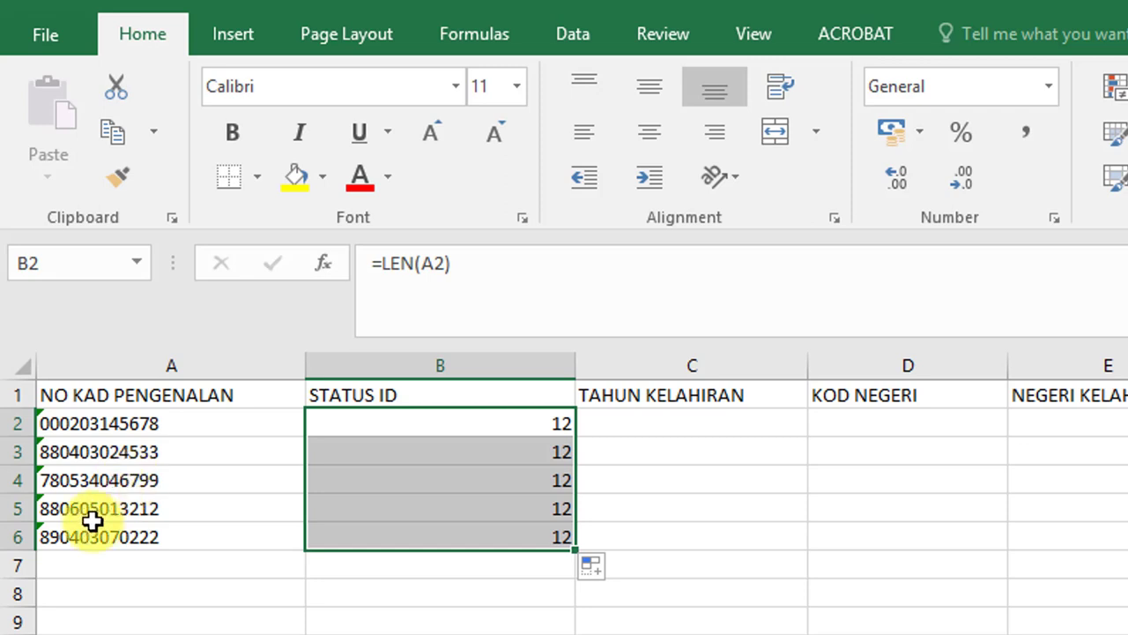
pyautogui.click(92, 561)
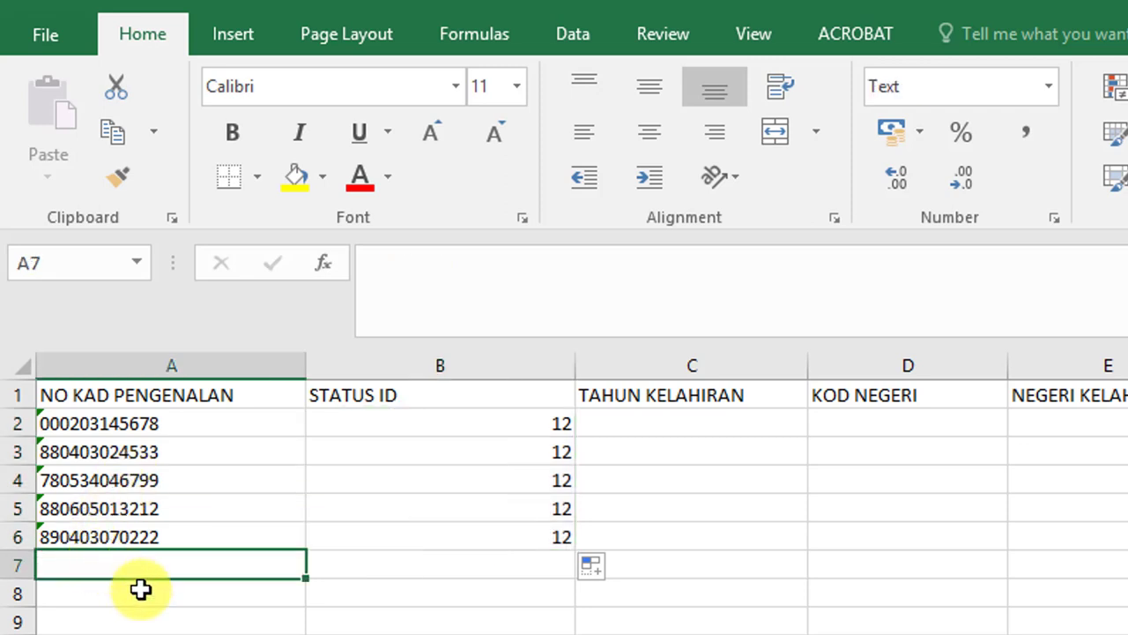
# Enter a seven-digit test IC number in A7 and highlight LEN(A7) in B7's formula
pyautogui.write('6456456')
pyautogui.press('Return')
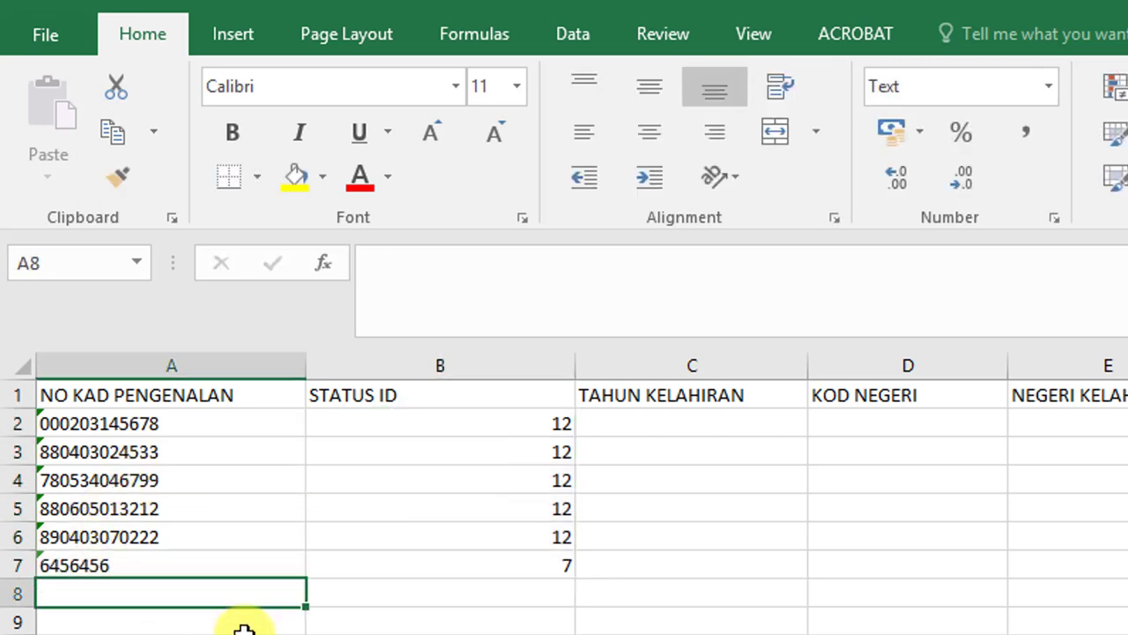
pyautogui.click(550, 567)
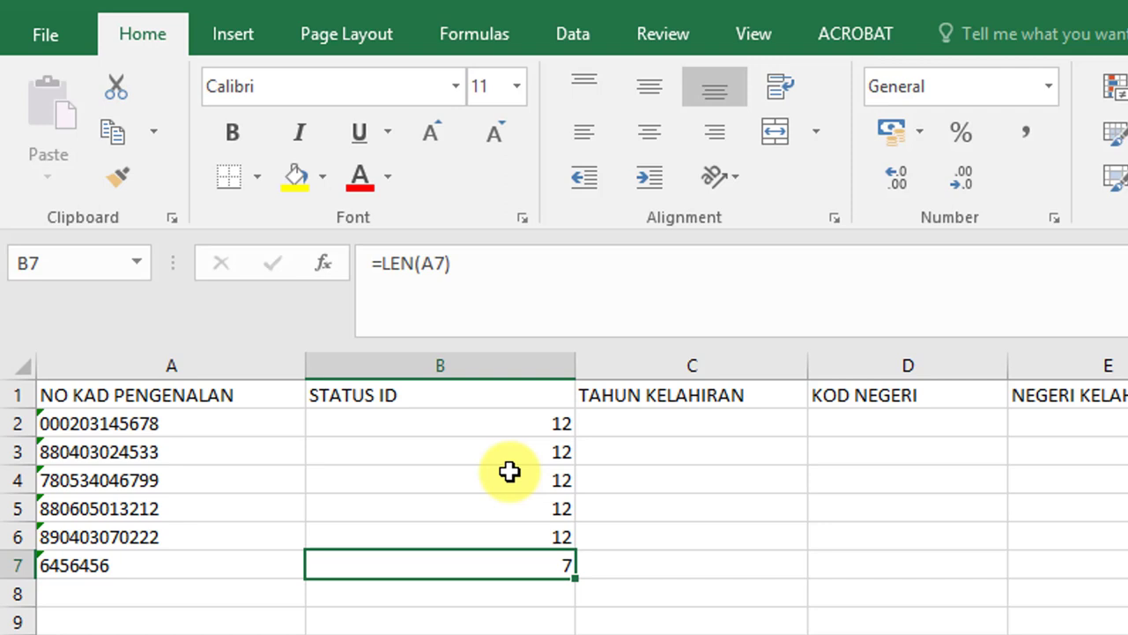
pyautogui.click(544, 266)
pyautogui.moveTo(493, 277); pyautogui.dragTo(374, 290)
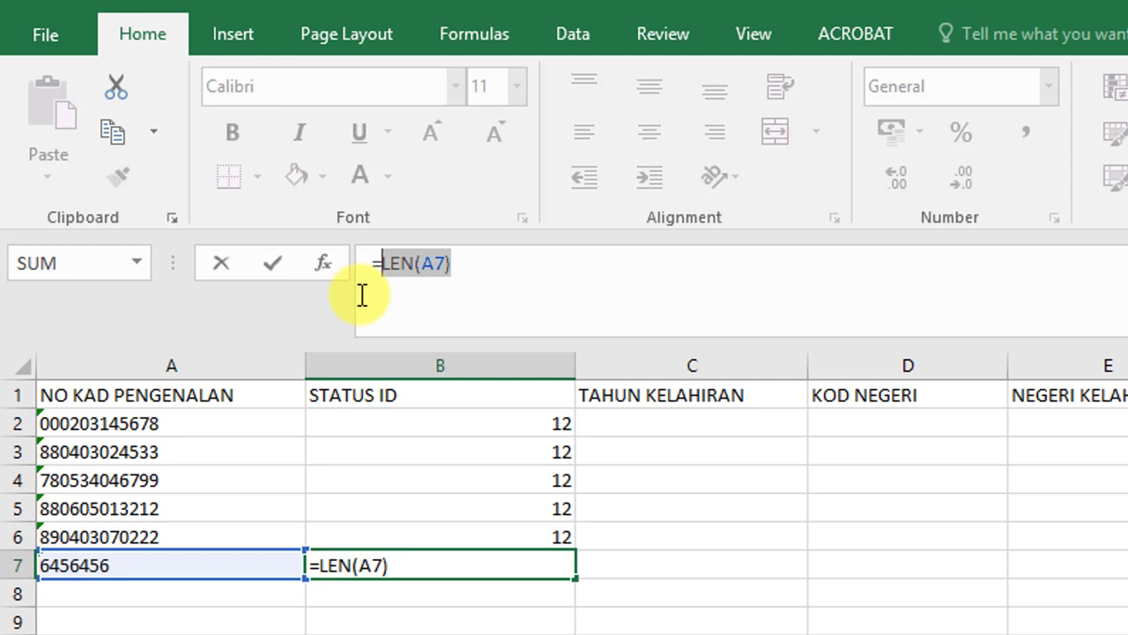
# Replace B7's LEN(A7) with an incomplete =IF(A2 test and dismiss the error warning
pyautogui.press('BackSpace')
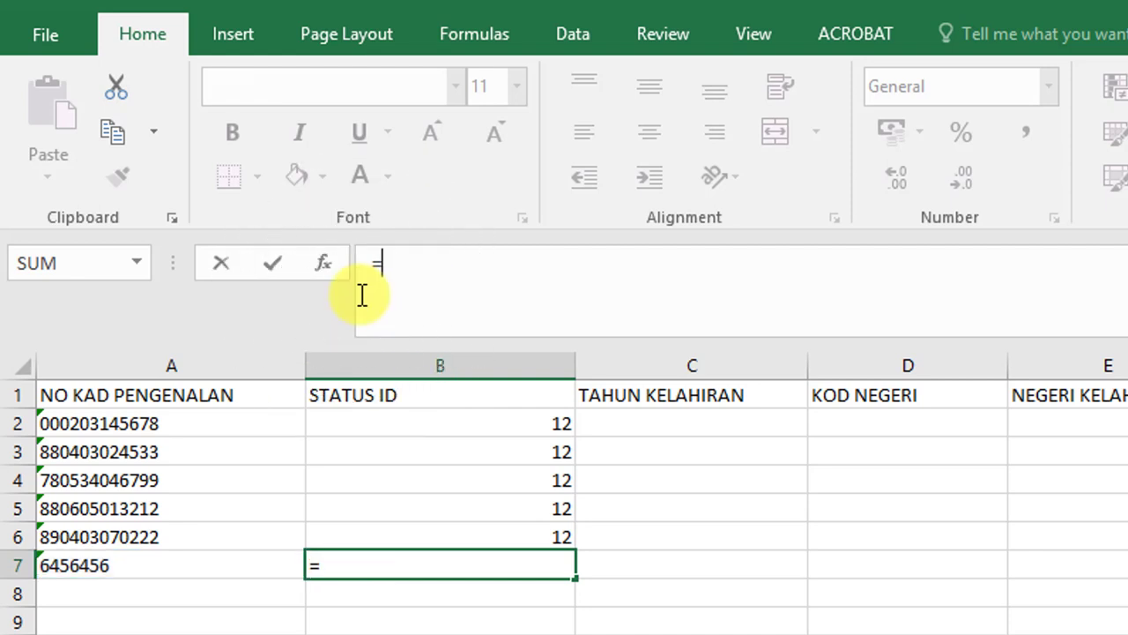
pyautogui.write('IF)')
pyautogui.press('BackSpace')
pyautogui.write('(')
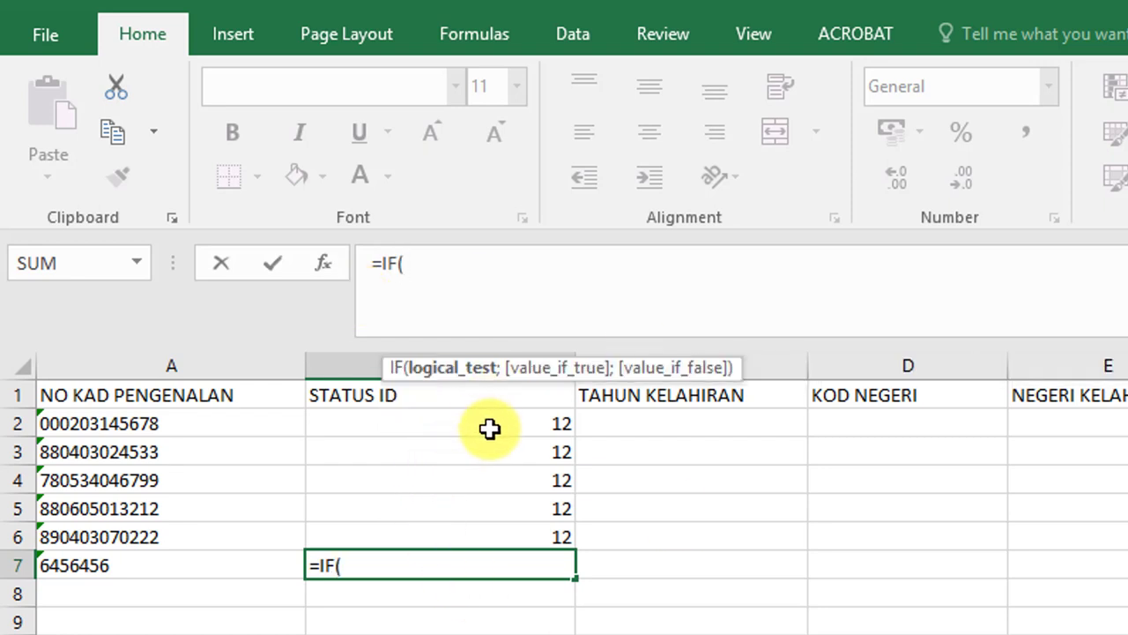
pyautogui.click(141, 425)
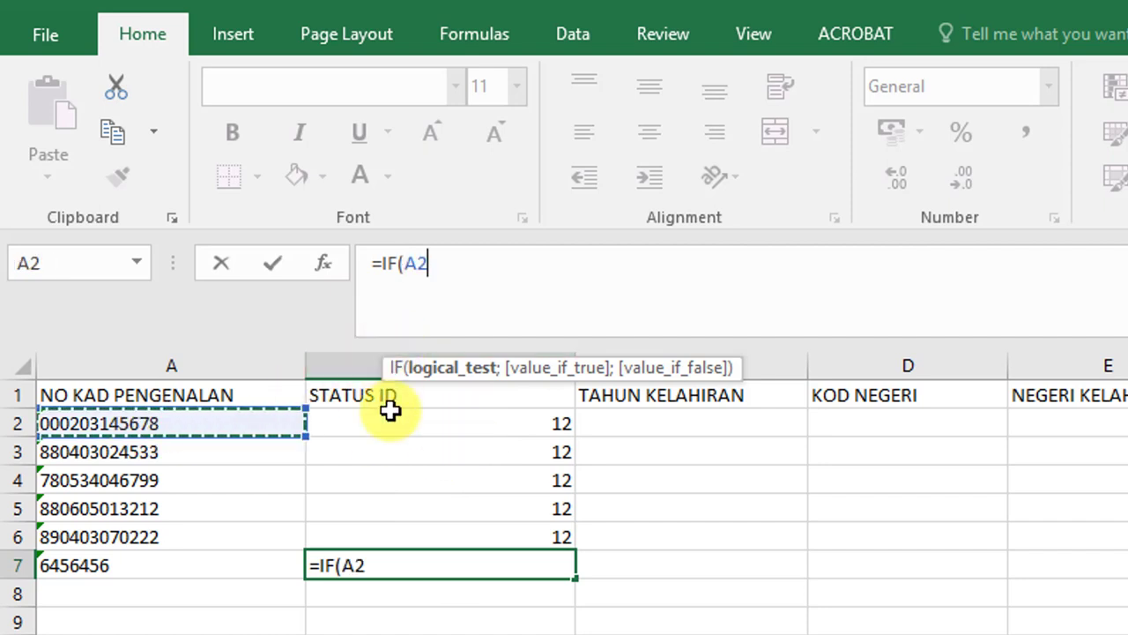
pyautogui.press('Return')
pyautogui.click(846, 627)
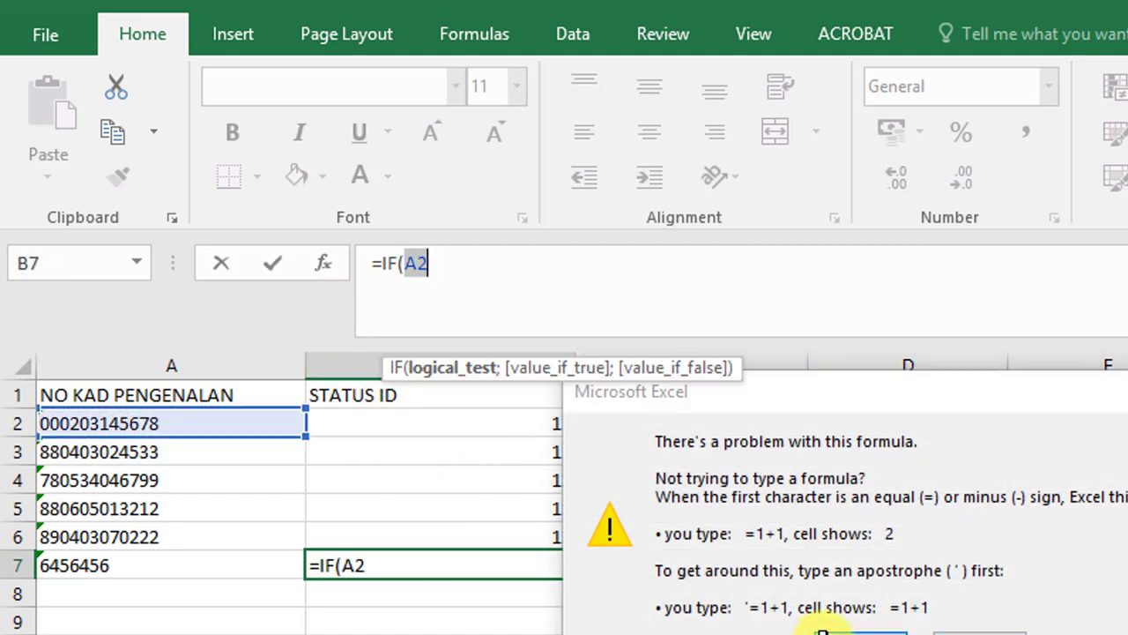
# Erase the broken formula and cancel editing, leaving B7 empty
pyautogui.click(546, 633)
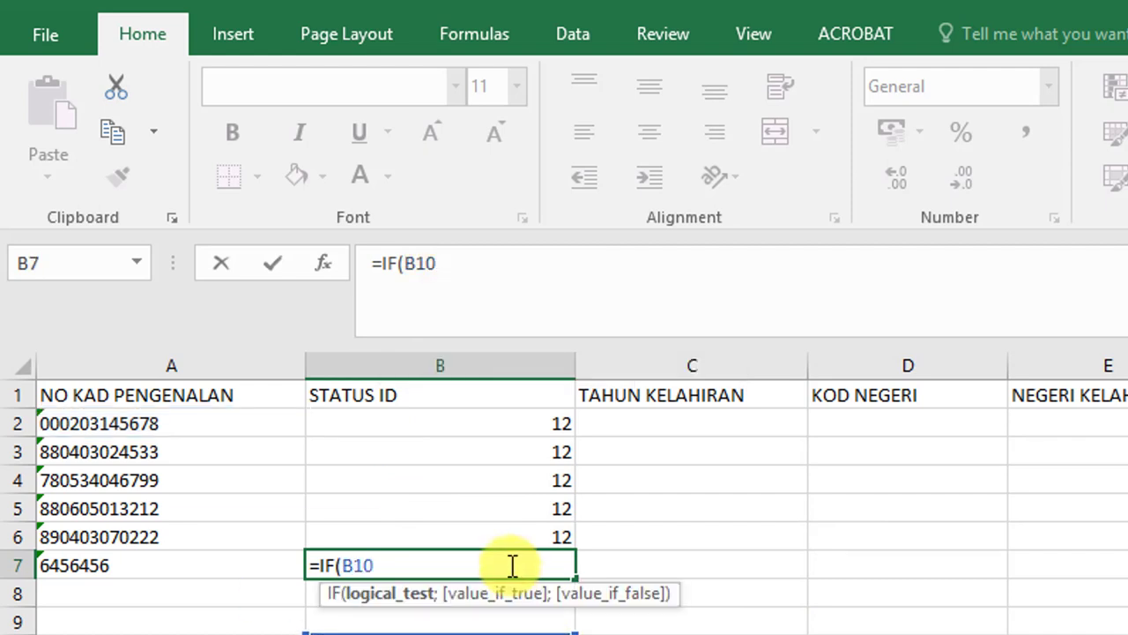
pyautogui.press('BackSpace')
pyautogui.press('BackSpace')
pyautogui.press('BackSpace')
pyautogui.press('BackSpace')
pyautogui.press('BackSpace')
pyautogui.press('Escape')
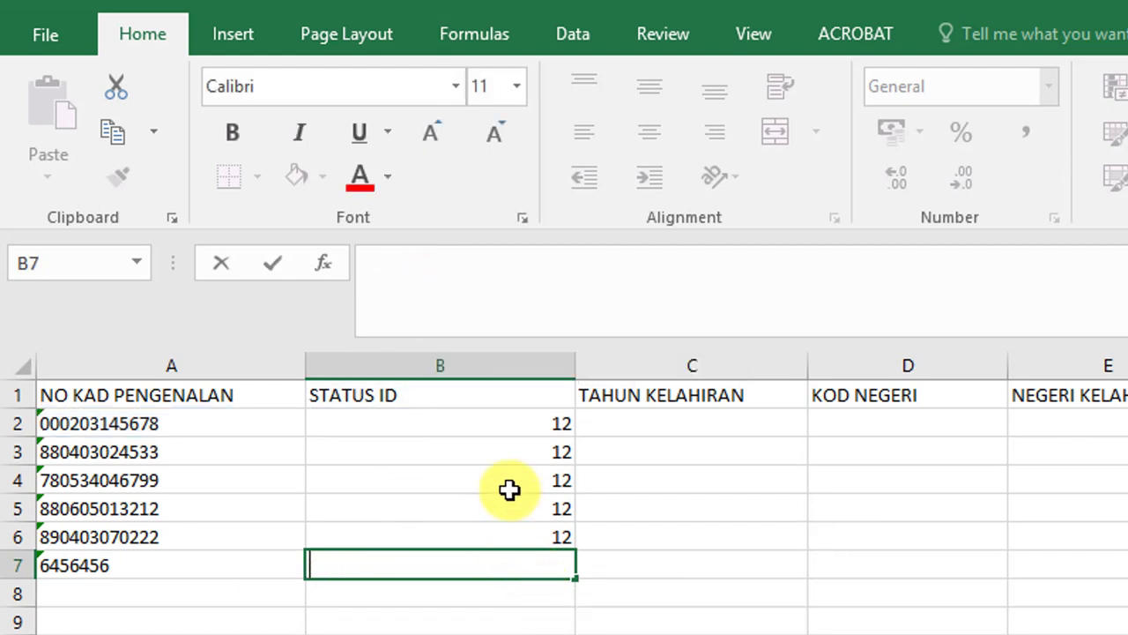
pyautogui.click(496, 424)
# Rewrite B2's formula to begin =IF(LEN(A2)==12, testing for 12 characters
pyautogui.moveTo(518, 282); pyautogui.dragTo(379, 263)
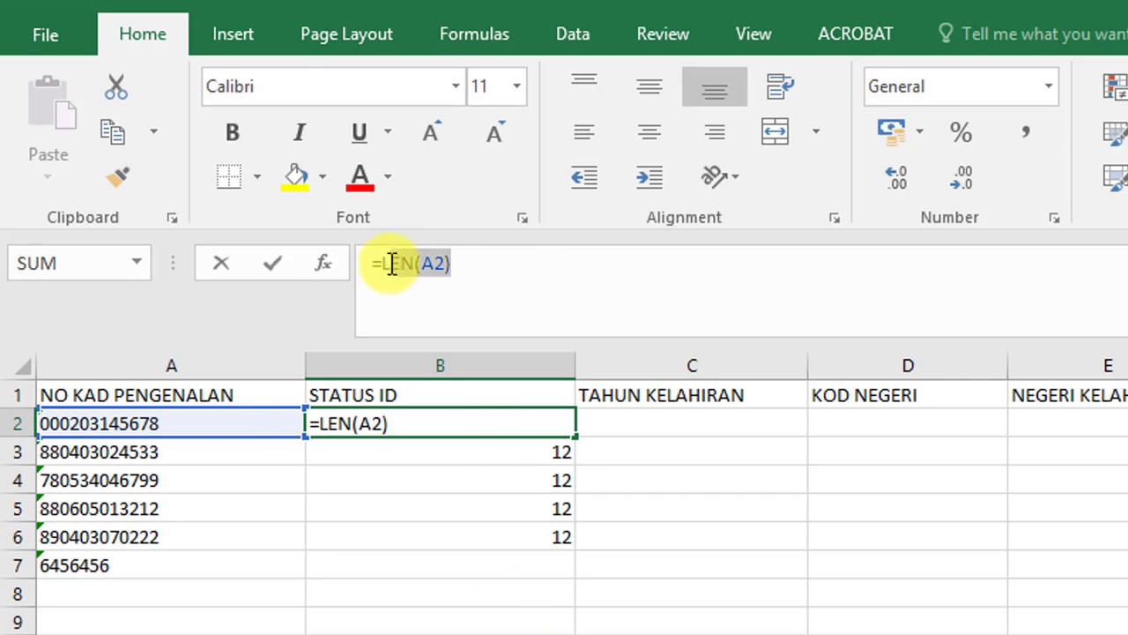
pyautogui.press('BackSpace')
pyautogui.write('I')
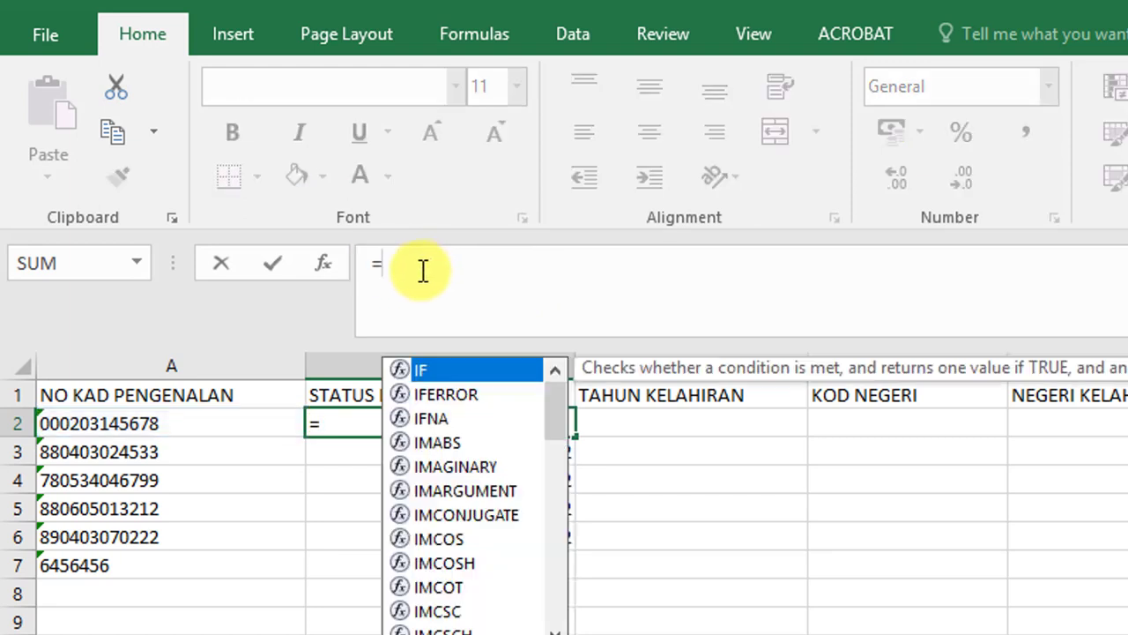
pyautogui.write('F(')
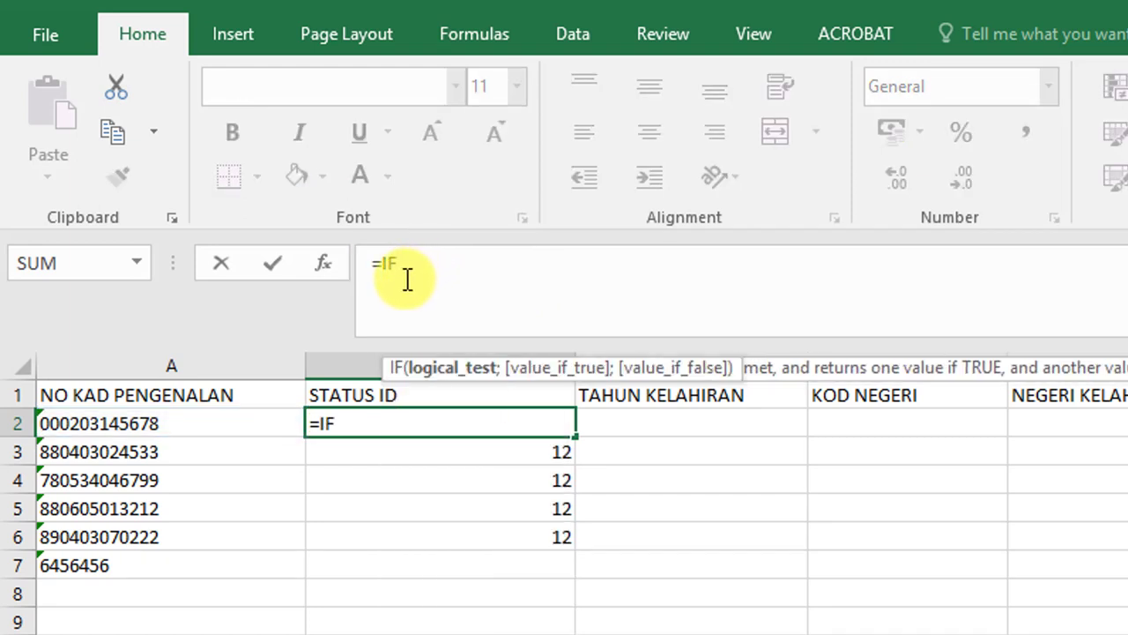
pyautogui.click(207, 422)
pyautogui.click(470, 281)
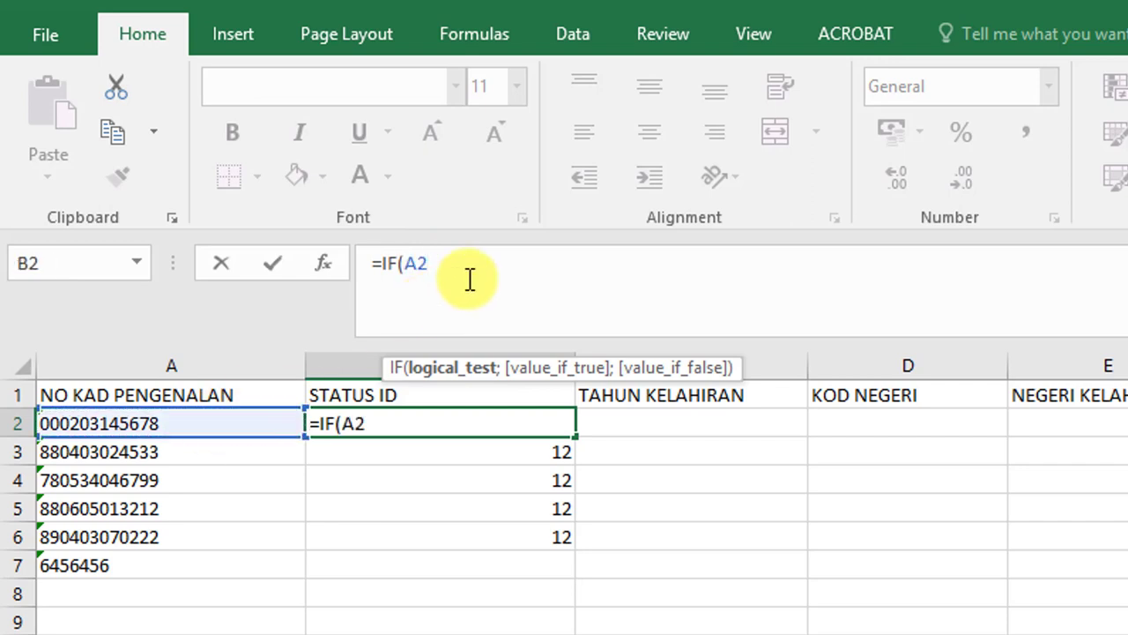
pyautogui.press('BackSpace')
pyautogui.press('BackSpace')
pyautogui.write('LEN')
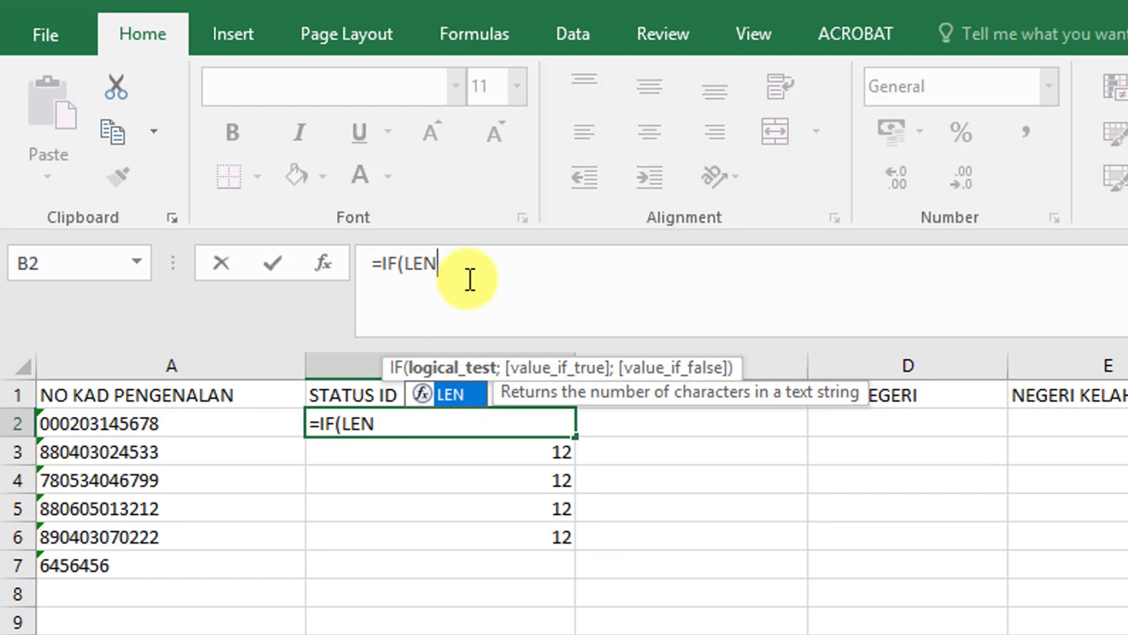
pyautogui.write('(')
pyautogui.click(199, 427)
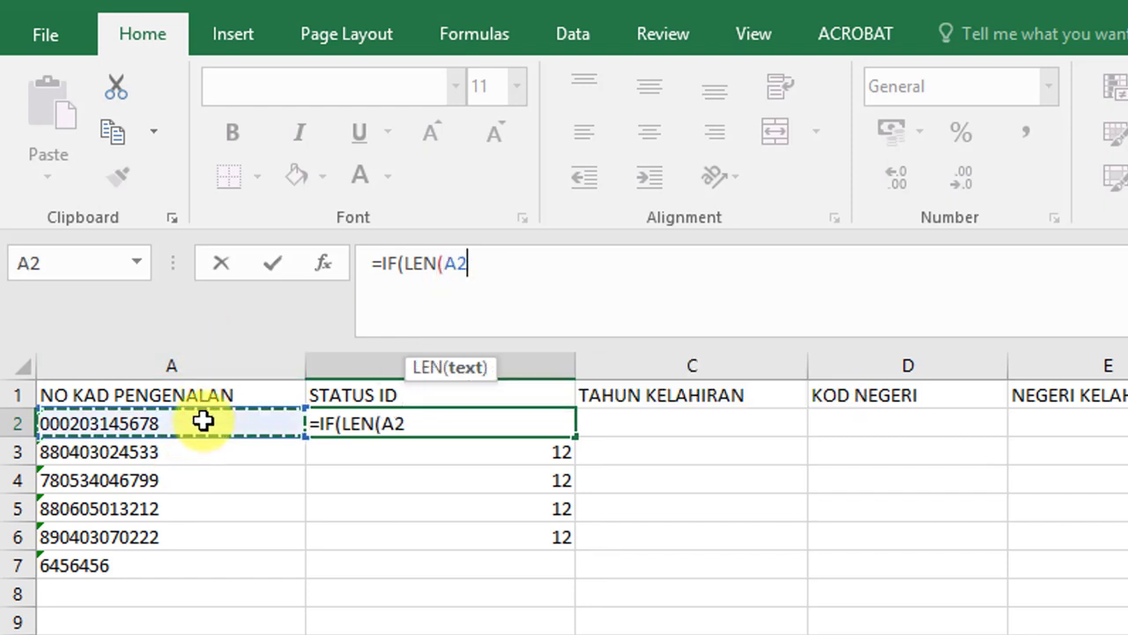
pyautogui.write(')')
pyautogui.write('==')
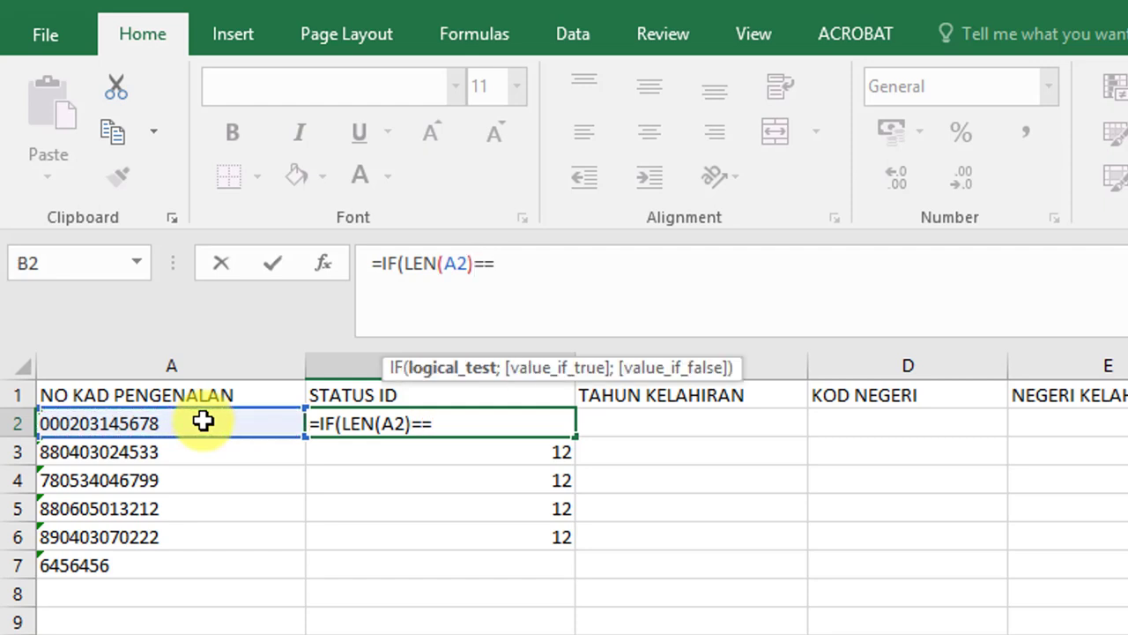
pyautogui.write('12')
# Add an empty "" result, commit, and accept Excel's correction to =IF(LEN(A2)=12;"")
pyautogui.write(';')
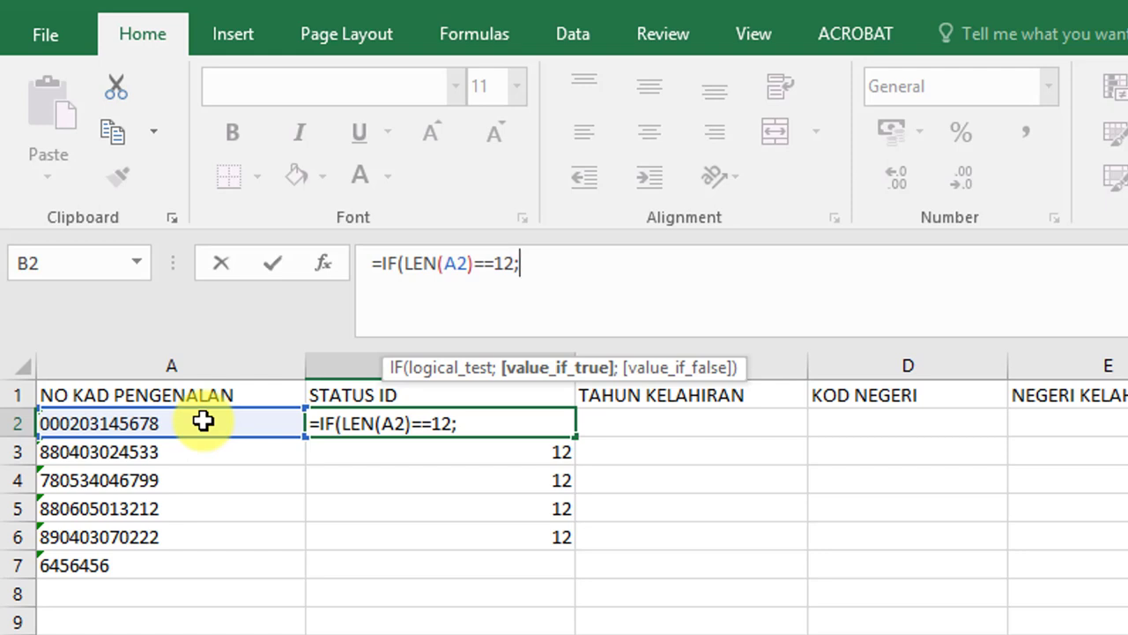
pyautogui.click(202, 423)
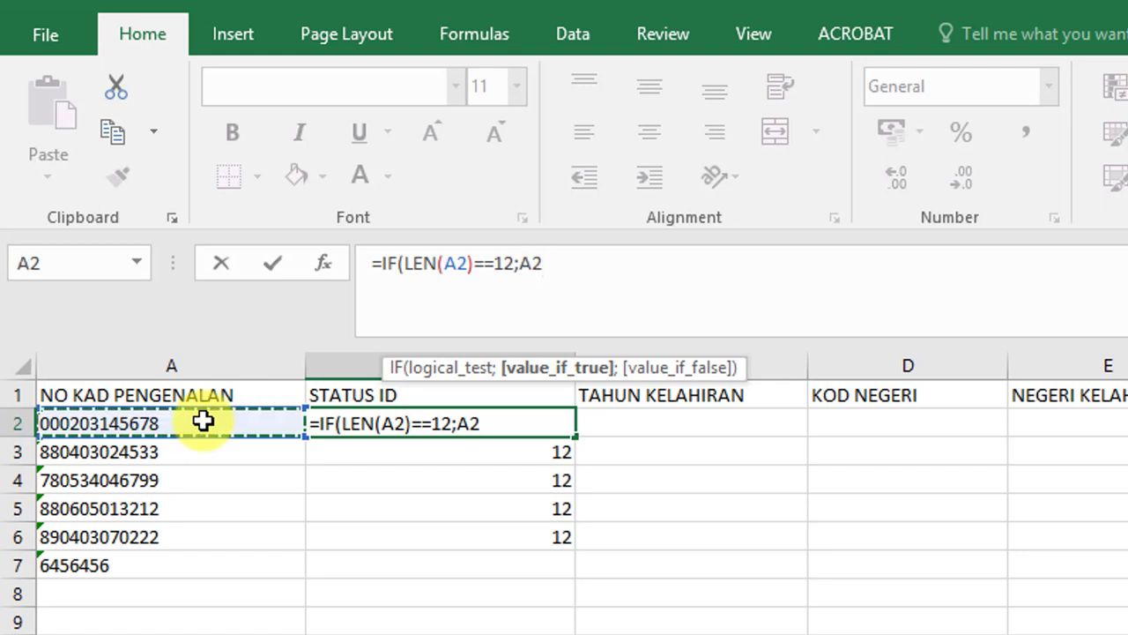
pyautogui.press('BackSpace')
pyautogui.press('BackSpace')
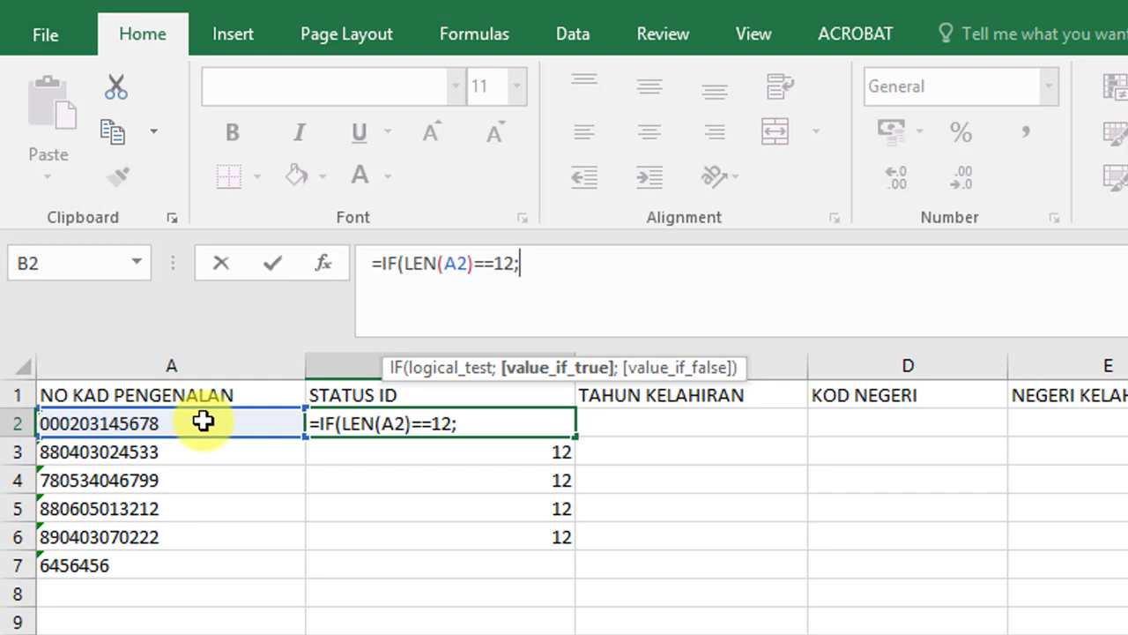
pyautogui.write('"')
pyautogui.press('Return')
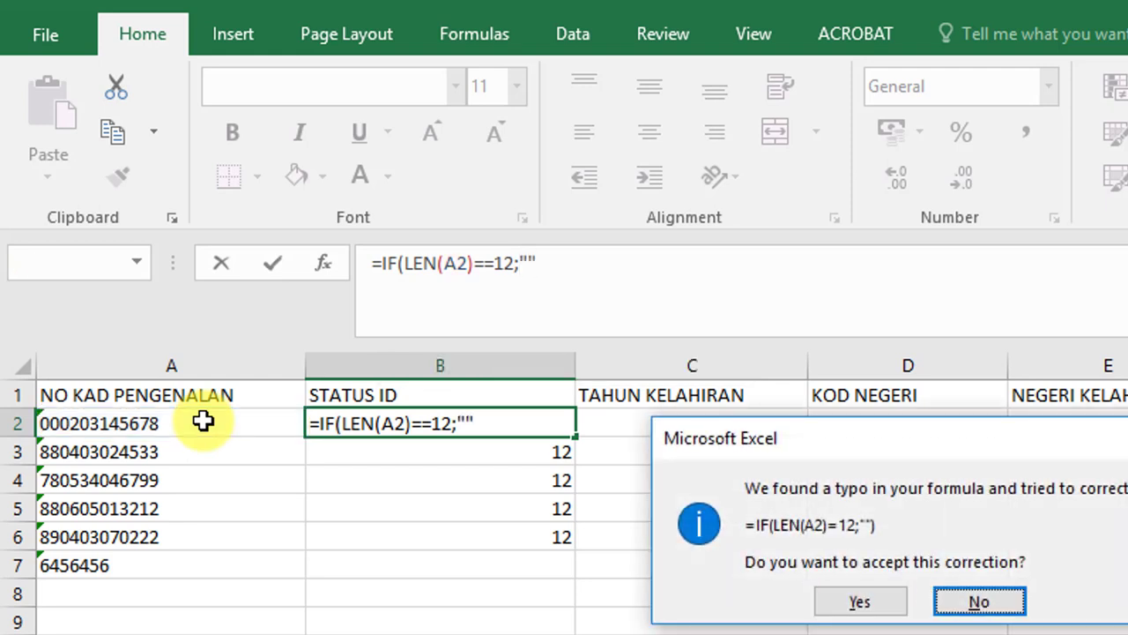
pyautogui.click(854, 603)
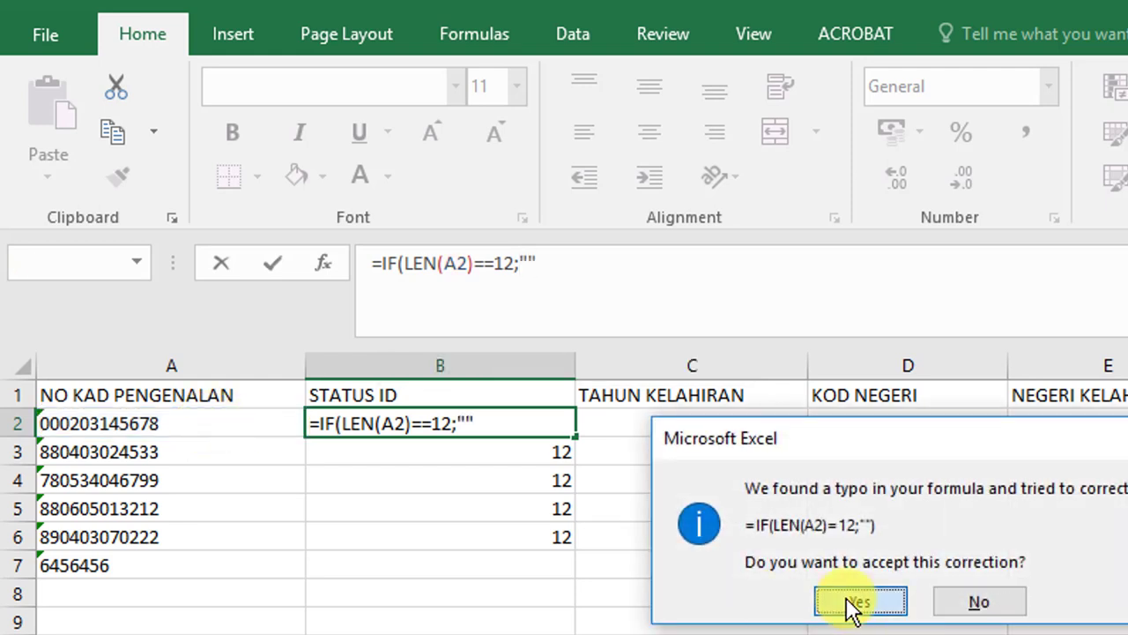
pyautogui.click(432, 420)
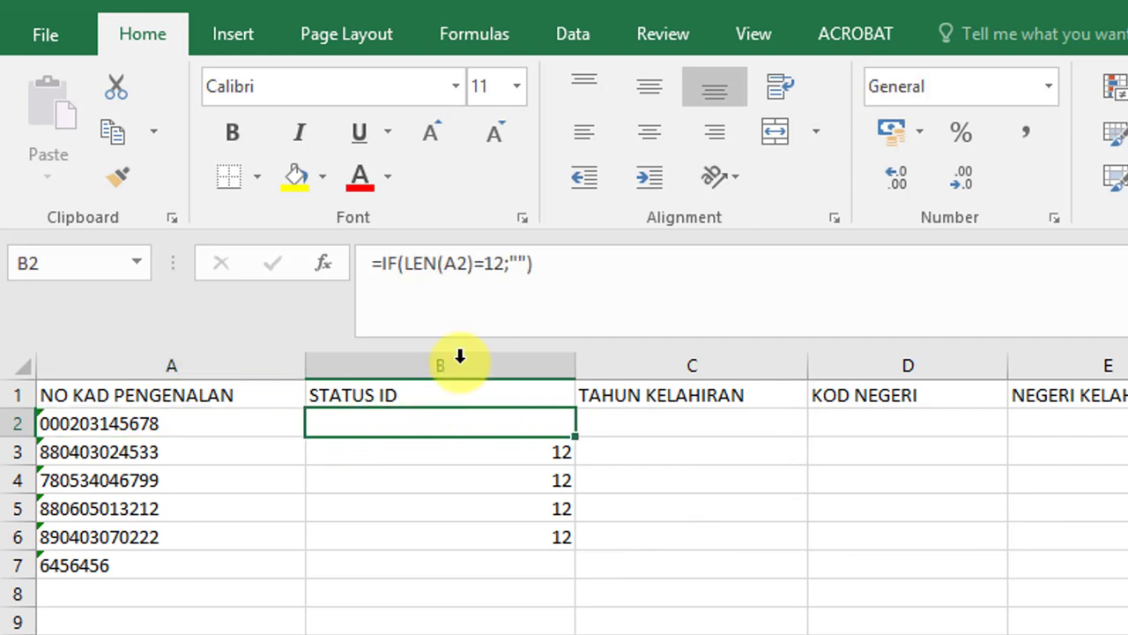
# Make B2's IF return "KAD PENGENALAN" when true and "LAIN-LAIN" otherwise
pyautogui.click(517, 261)
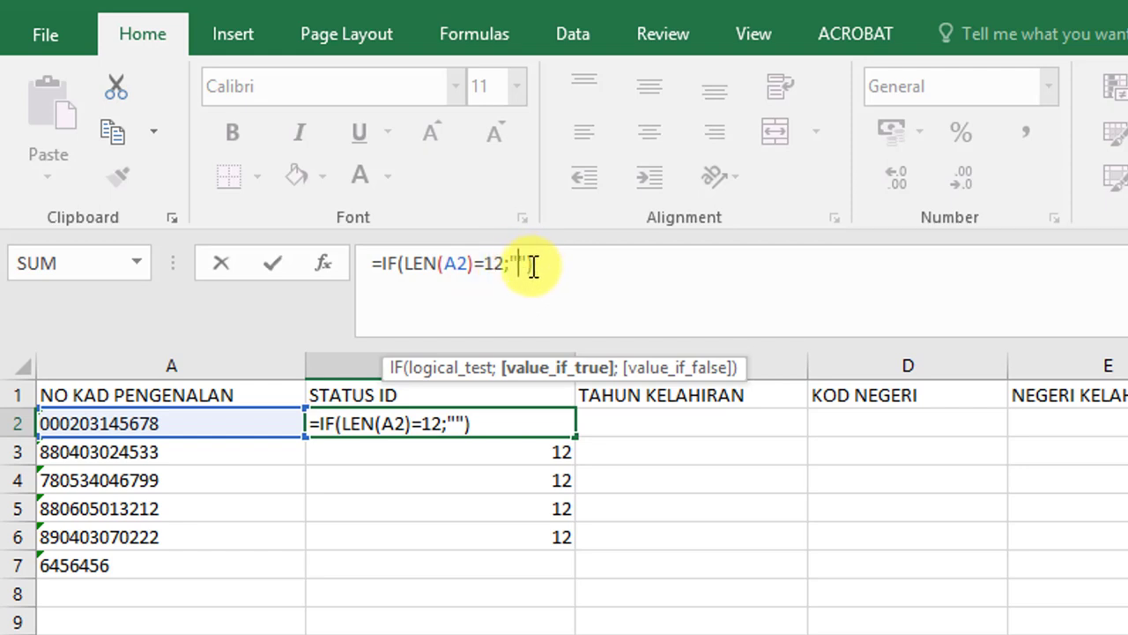
pyautogui.click(518, 265)
pyautogui.write('KAD ')
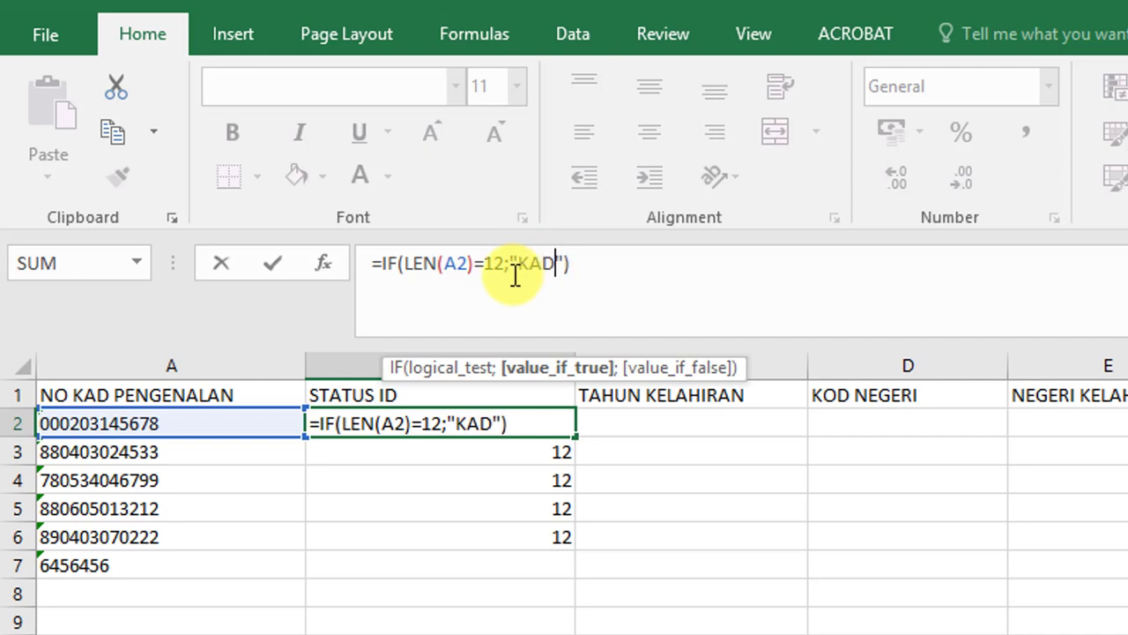
pyautogui.write('PENGENALAN"')
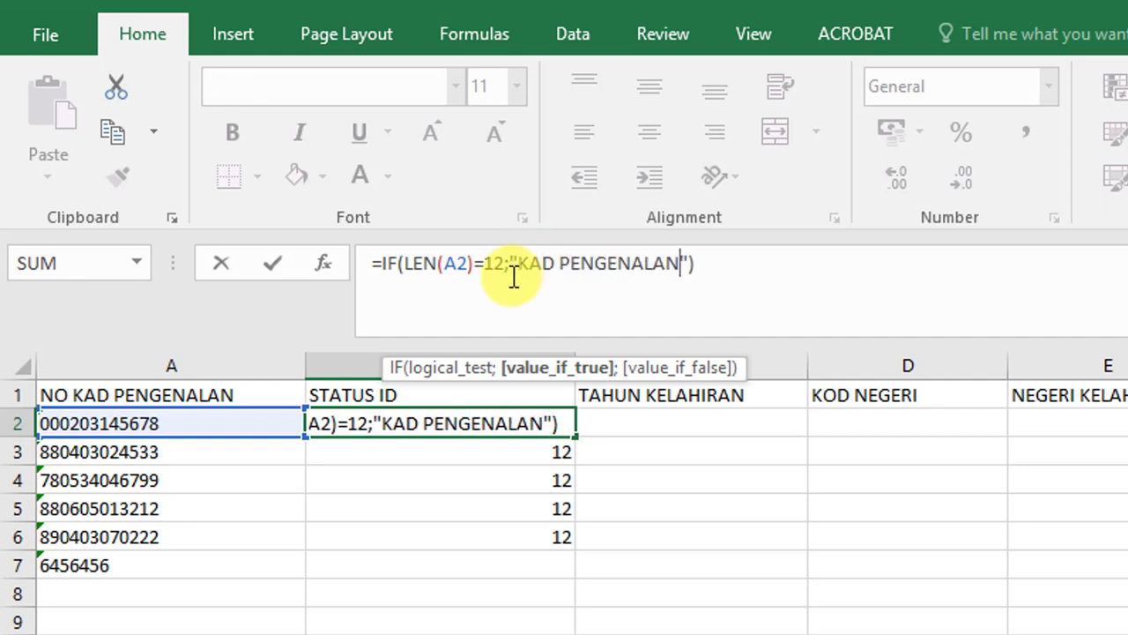
pyautogui.write(';')
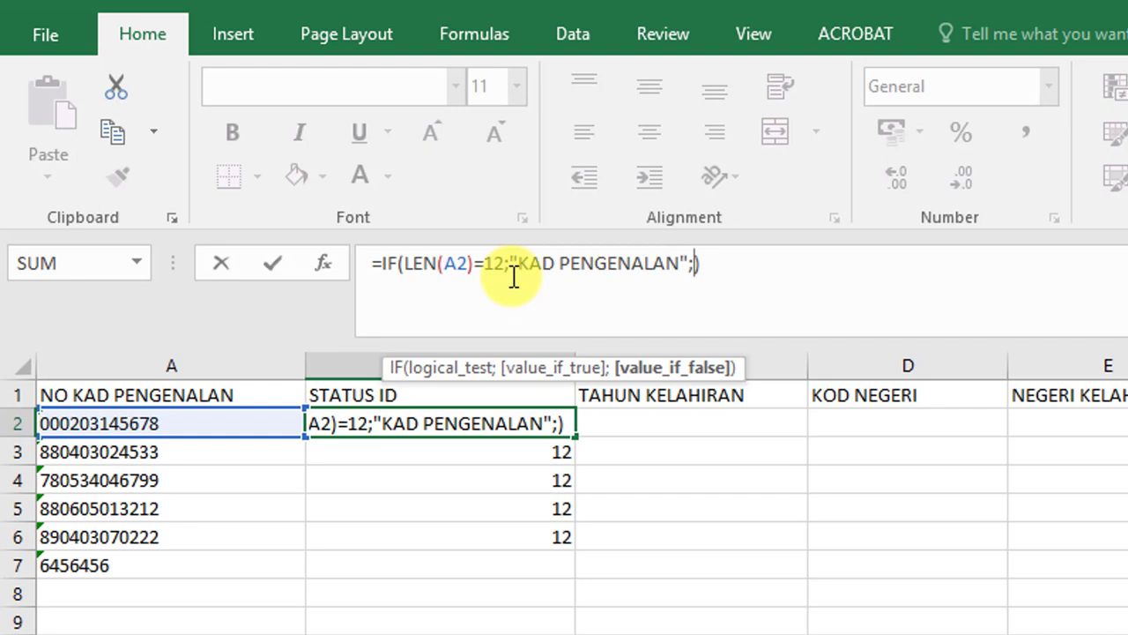
pyautogui.write('""')
pyautogui.press('Left')
pyautogui.write('LAIN-LA')
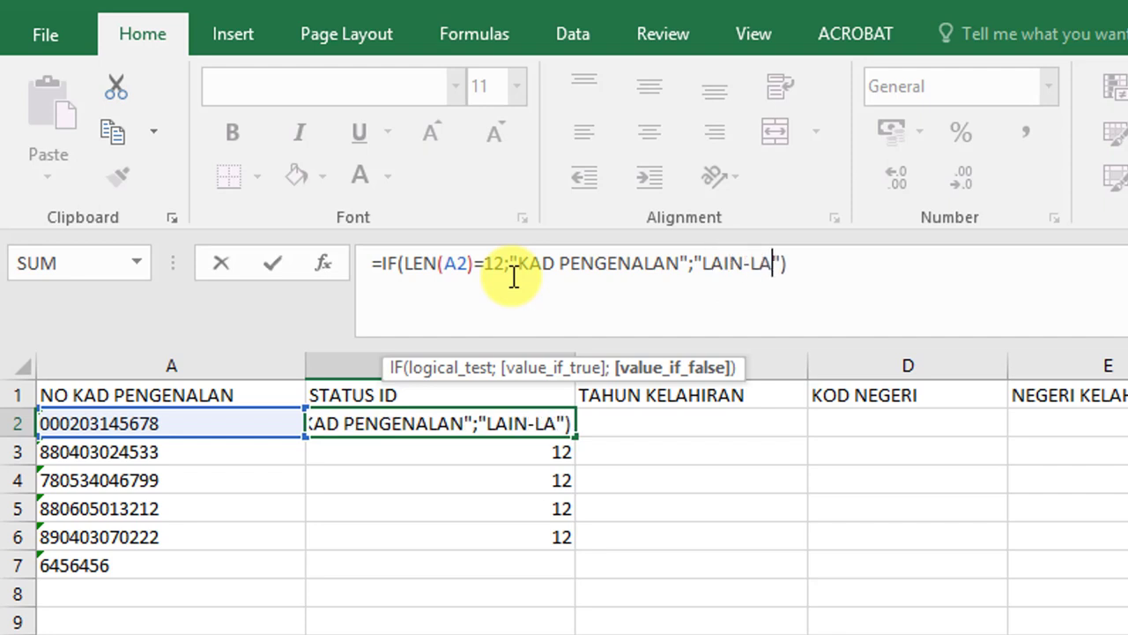
pyautogui.write('IN')
pyautogui.press('Return')
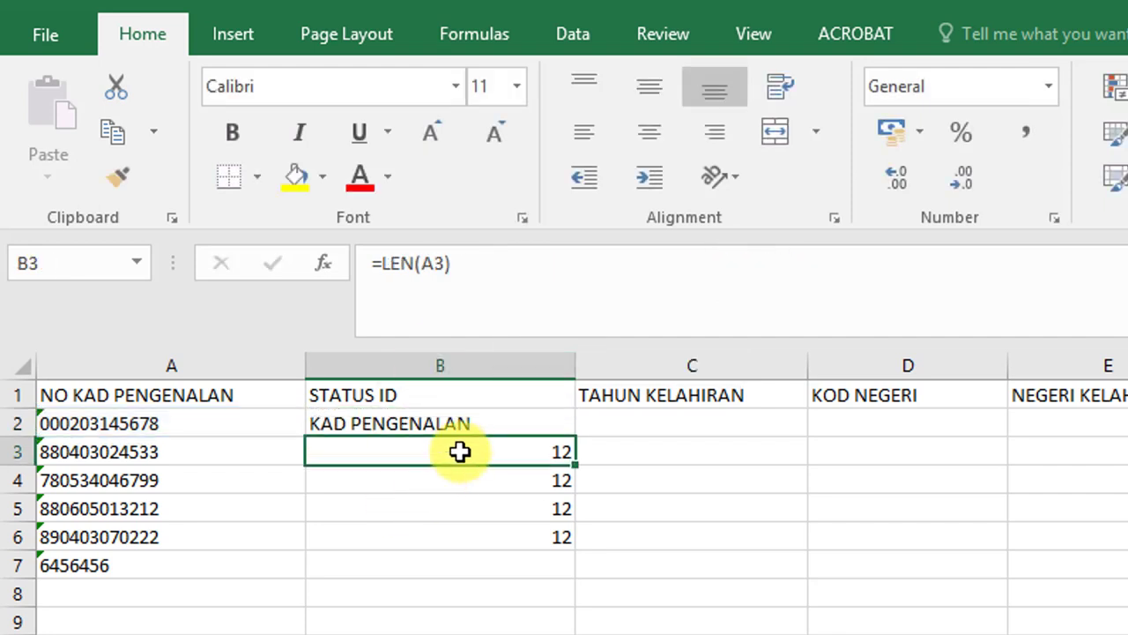
# Copy B2's classification formula down through B6 and on to B7, then check B3 and B2
pyautogui.click(474, 422)
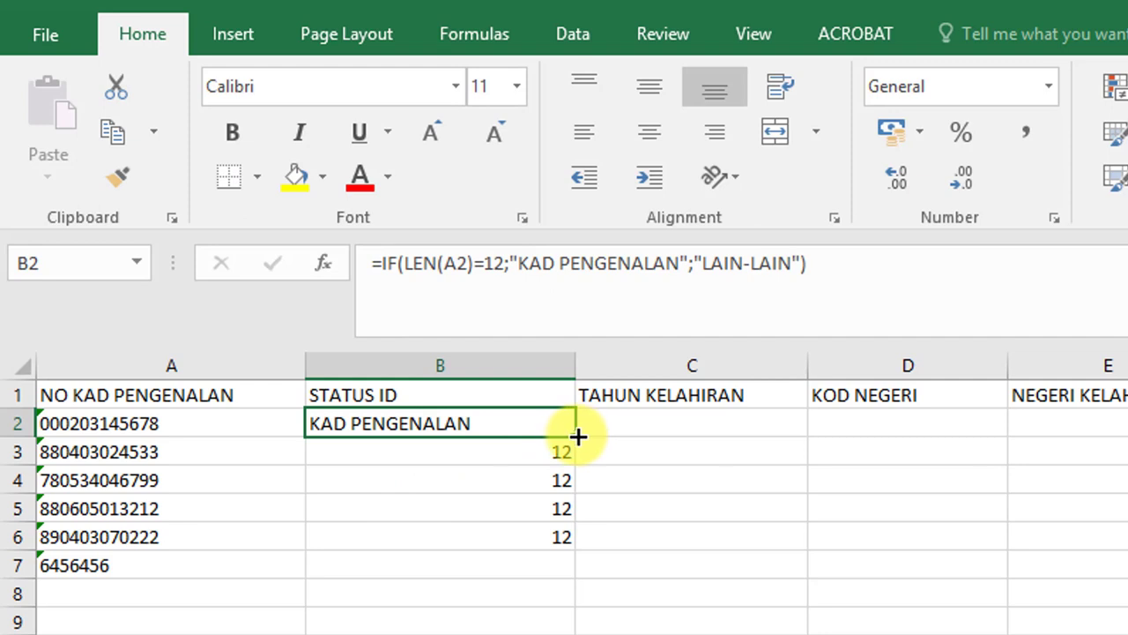
pyautogui.doubleClick(582, 436)
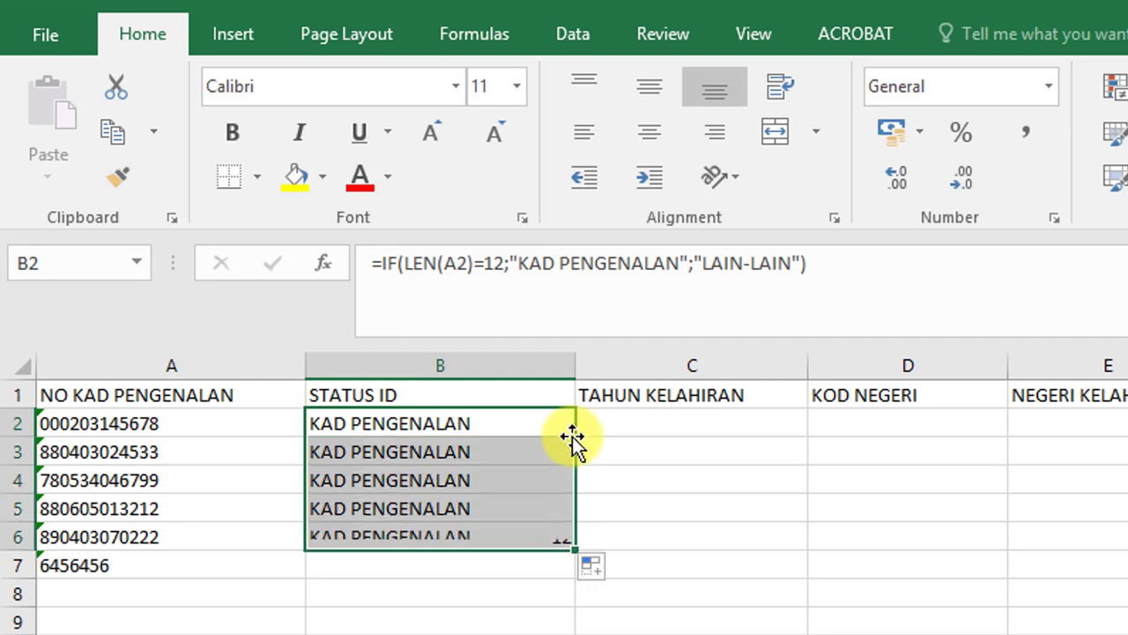
pyautogui.click(649, 598)
pyautogui.click(481, 540)
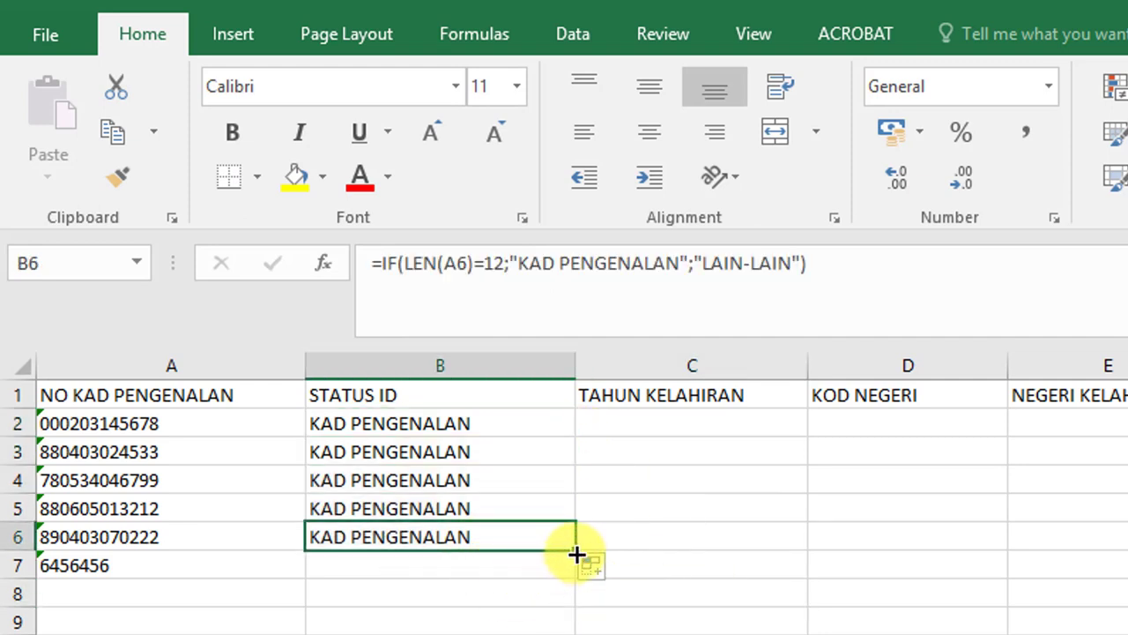
pyautogui.moveTo(568, 554); pyautogui.dragTo(577, 574)
pyautogui.click(648, 571)
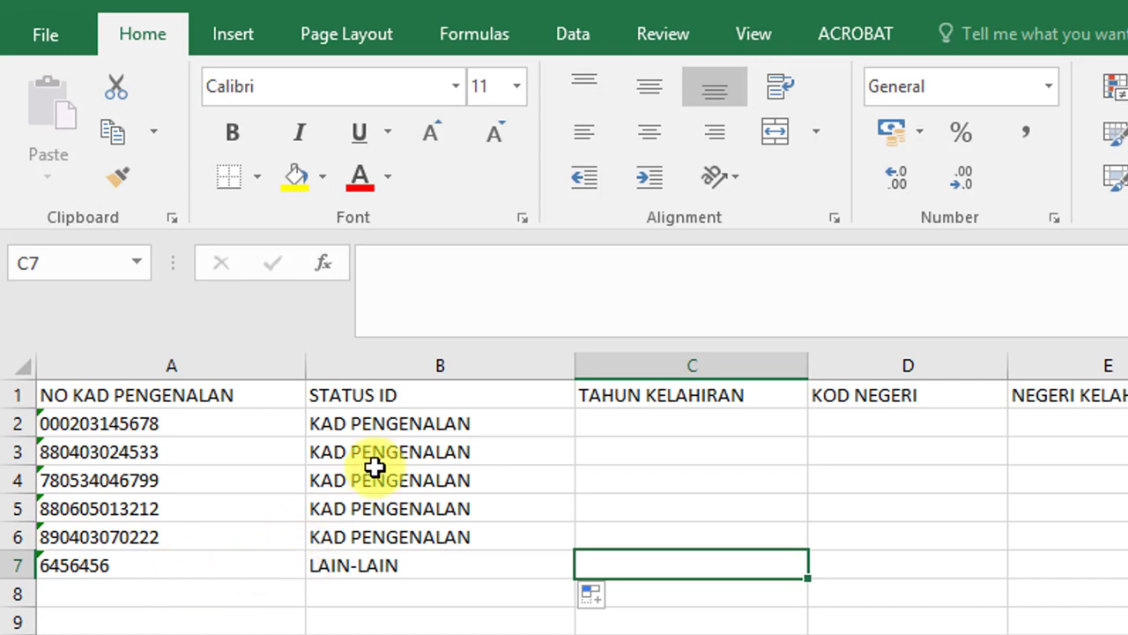
pyautogui.click(415, 446)
pyautogui.click(417, 424)
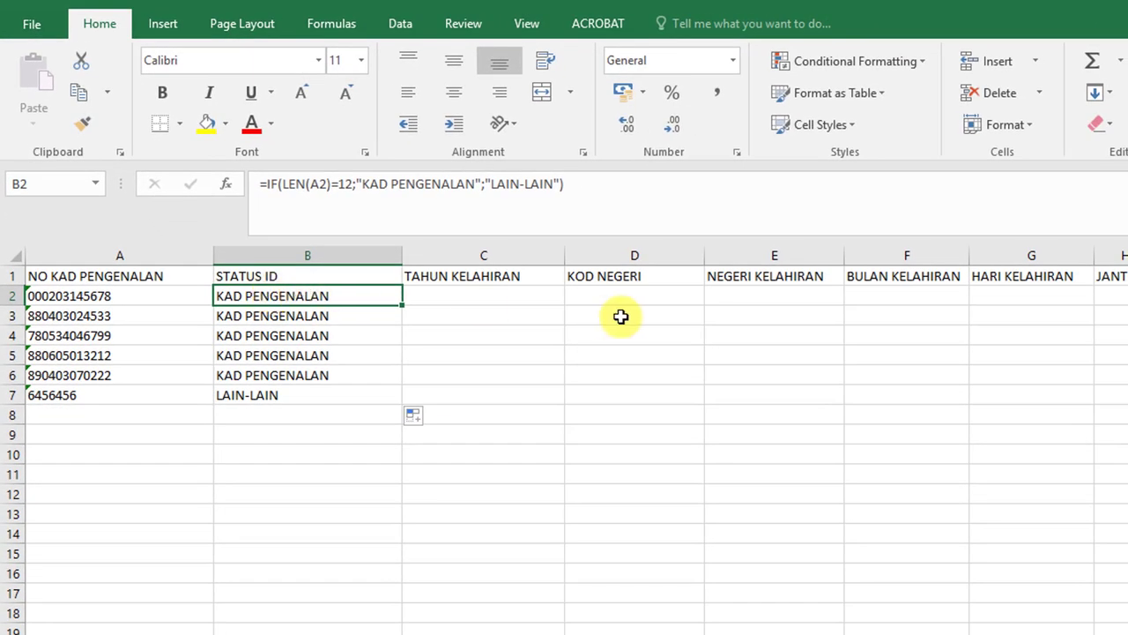
# Launch Windows Magnifier over the sheet and set it back to 100% magnification
pyautogui.press('super')
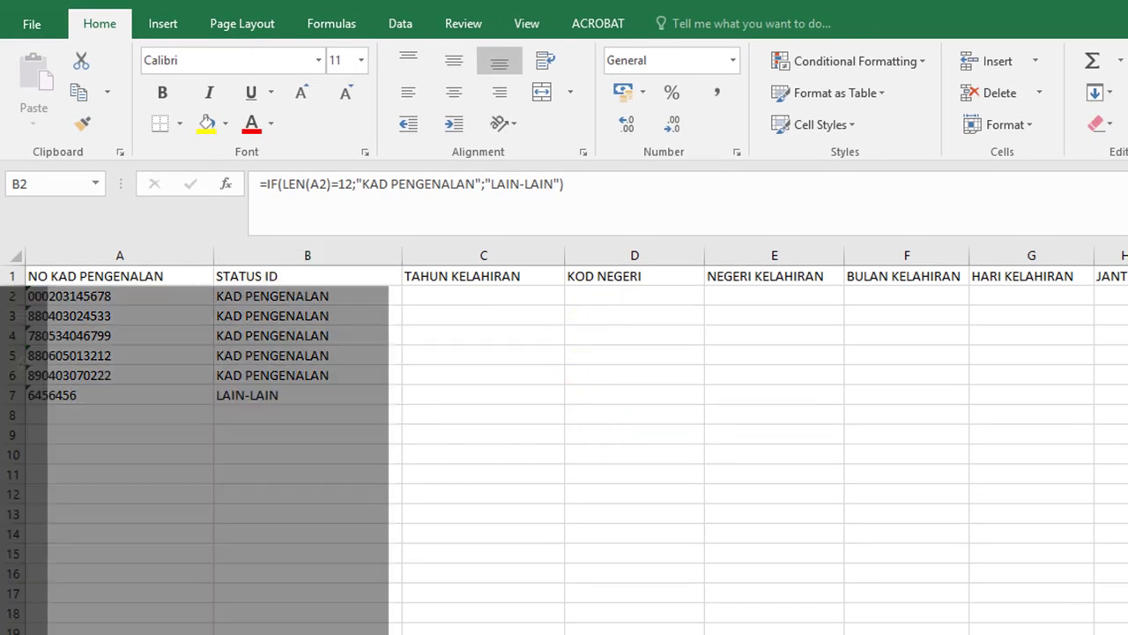
pyautogui.write('magni')
pyautogui.press('Return')
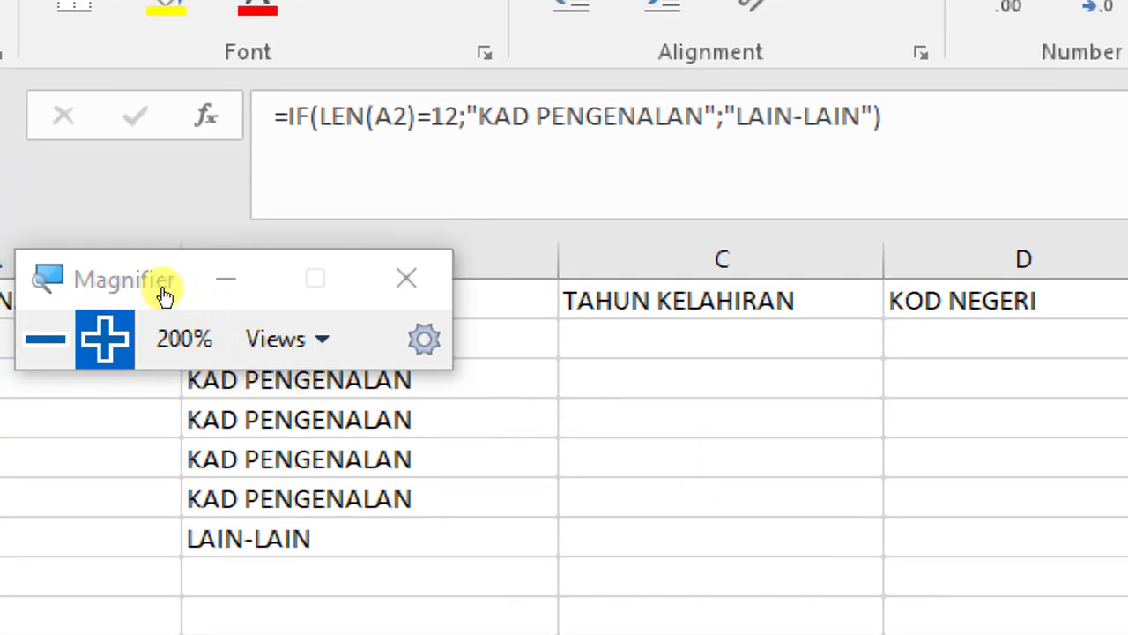
pyautogui.click(45, 339)
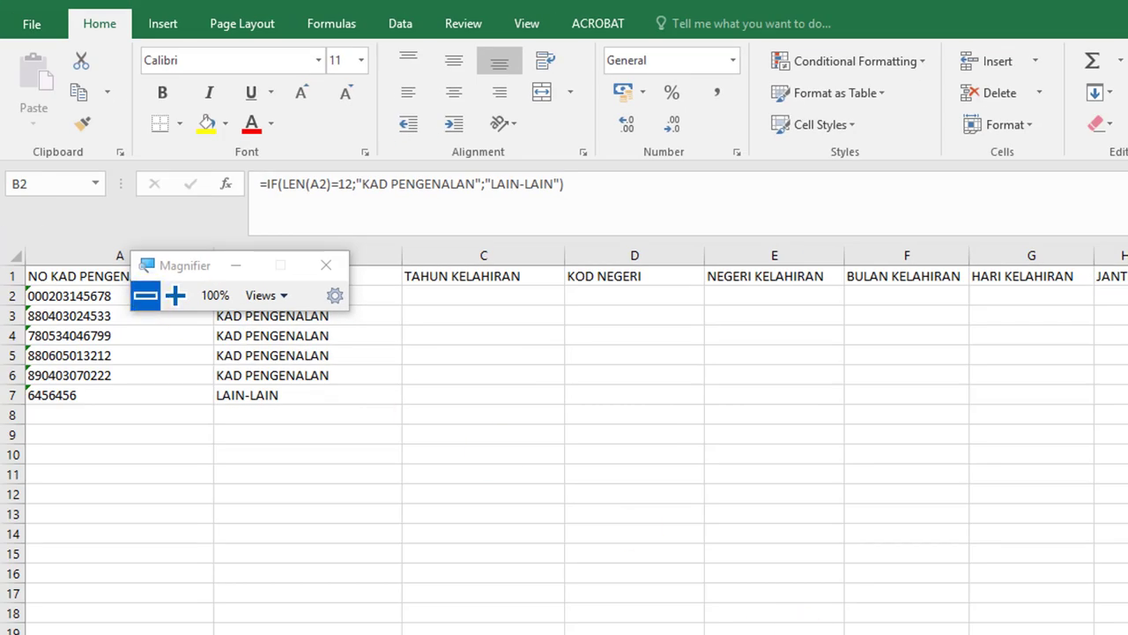
pyautogui.click(1005, 631)
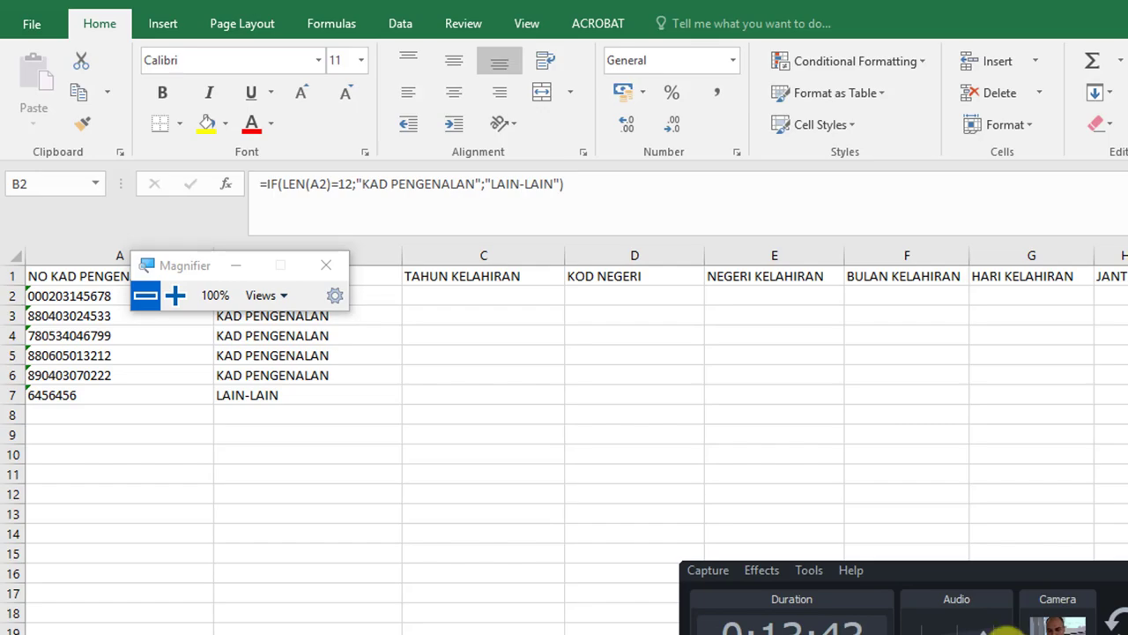
# Magnify to 200% and rewrite A8 as 434235/45/4355, replacing both dashes with slashes
pyautogui.press('super+plus')
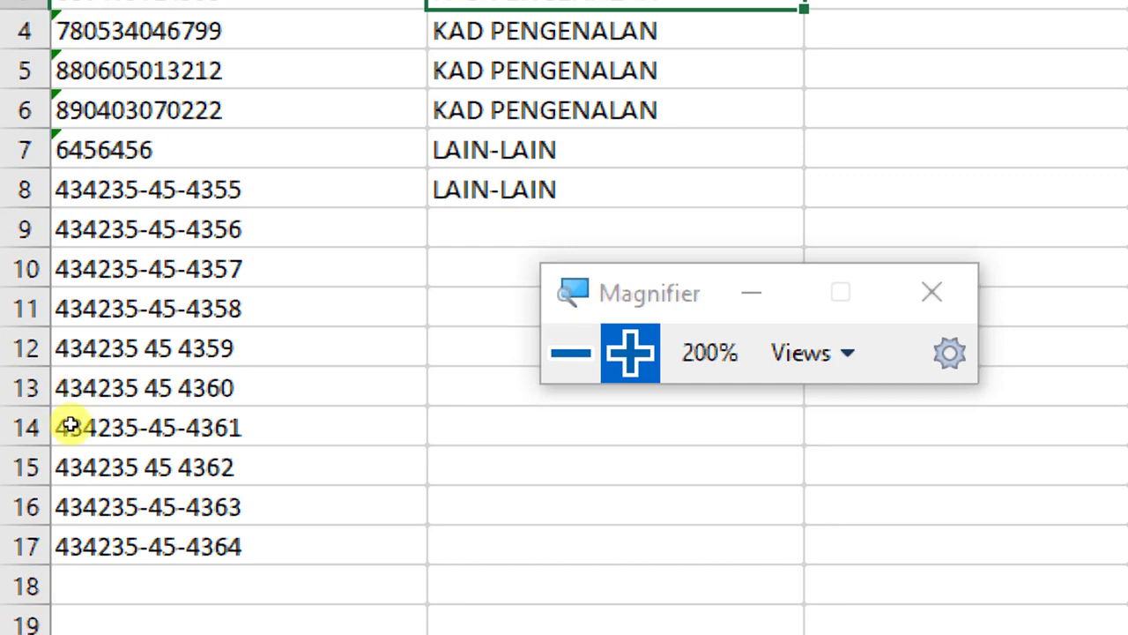
pyautogui.press('Left')
pyautogui.press('Down')
pyautogui.press('Down')
pyautogui.press('Down')
pyautogui.press('F2')
pyautogui.press('Home')
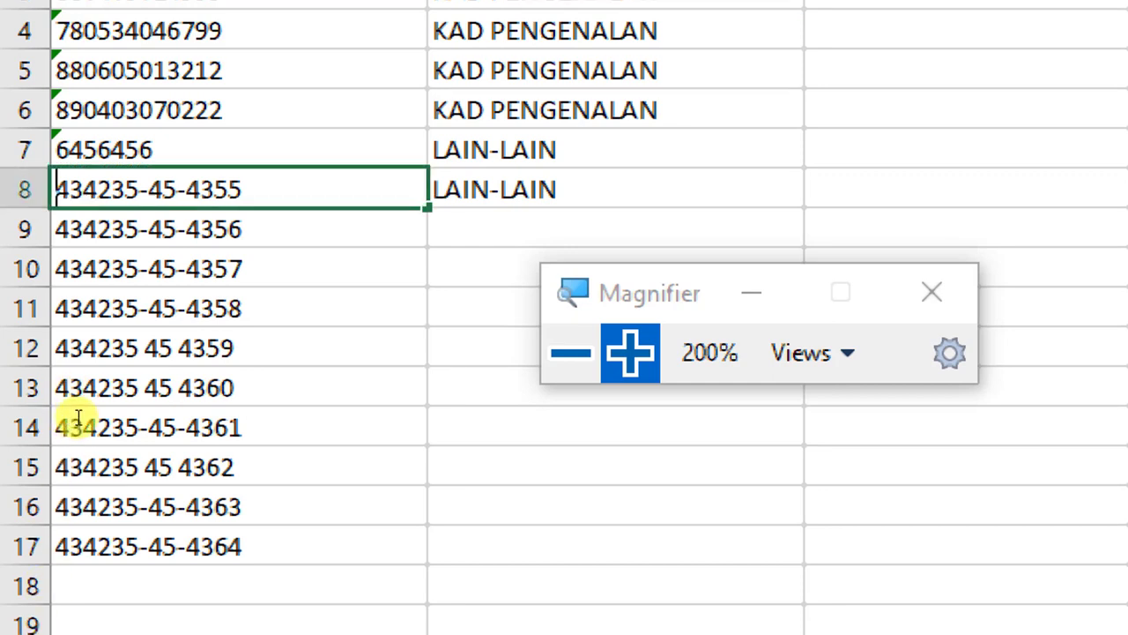
pyautogui.press('Right')
pyautogui.press('Right')
pyautogui.press('Right')
pyautogui.press('BackSpace')
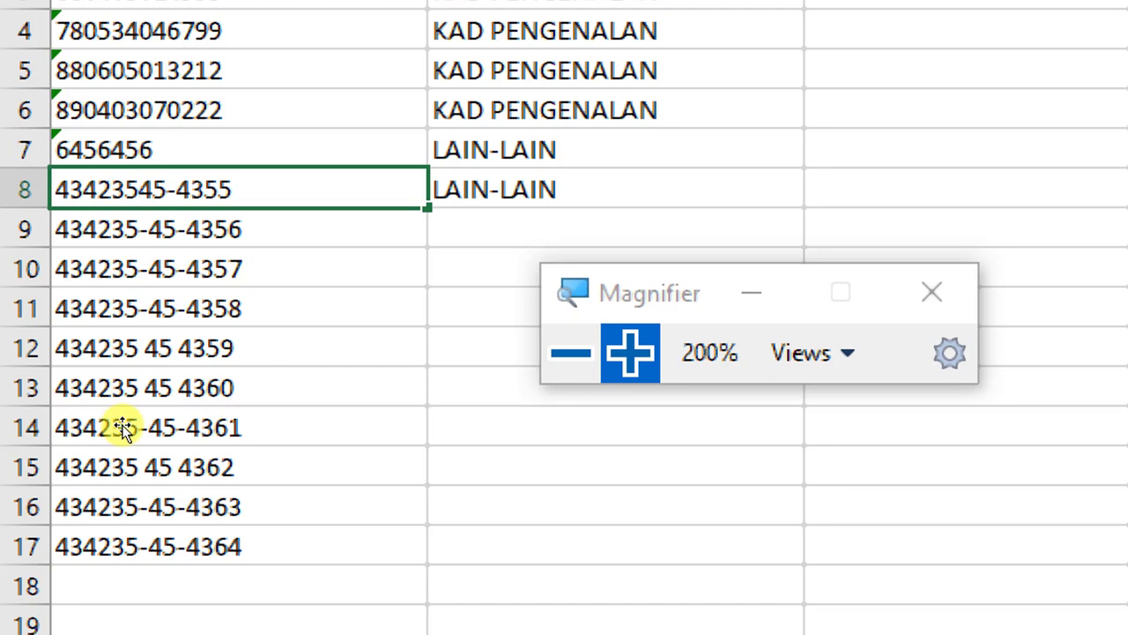
pyautogui.write('/')
pyautogui.press('Right')
pyautogui.press('Right')
pyautogui.press('Right')
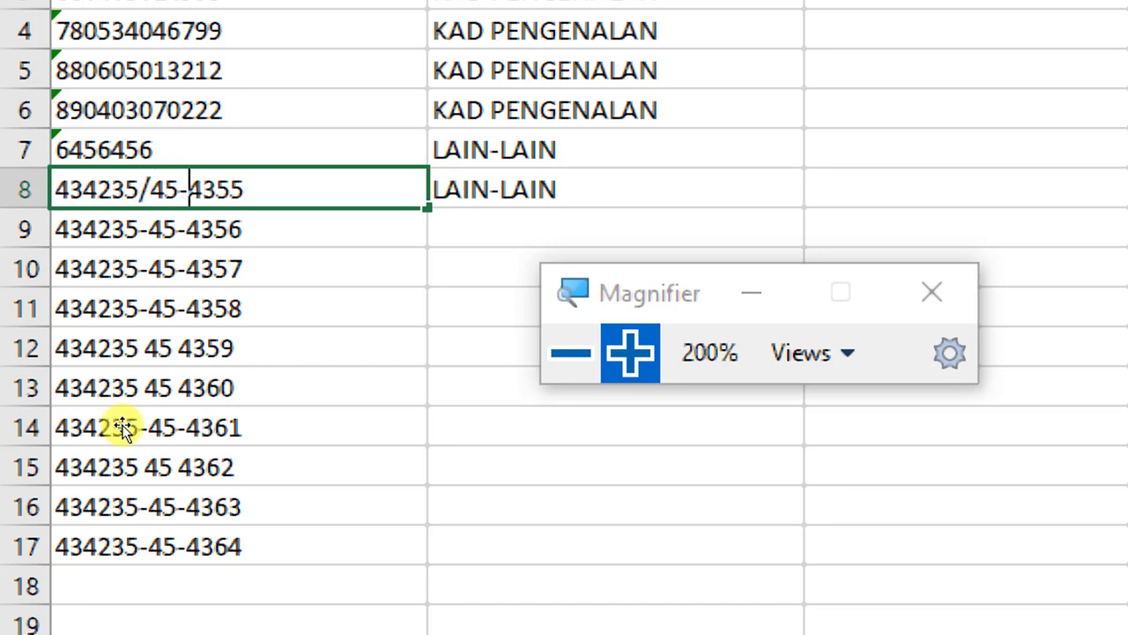
pyautogui.press('BackSpace')
pyautogui.write('/')
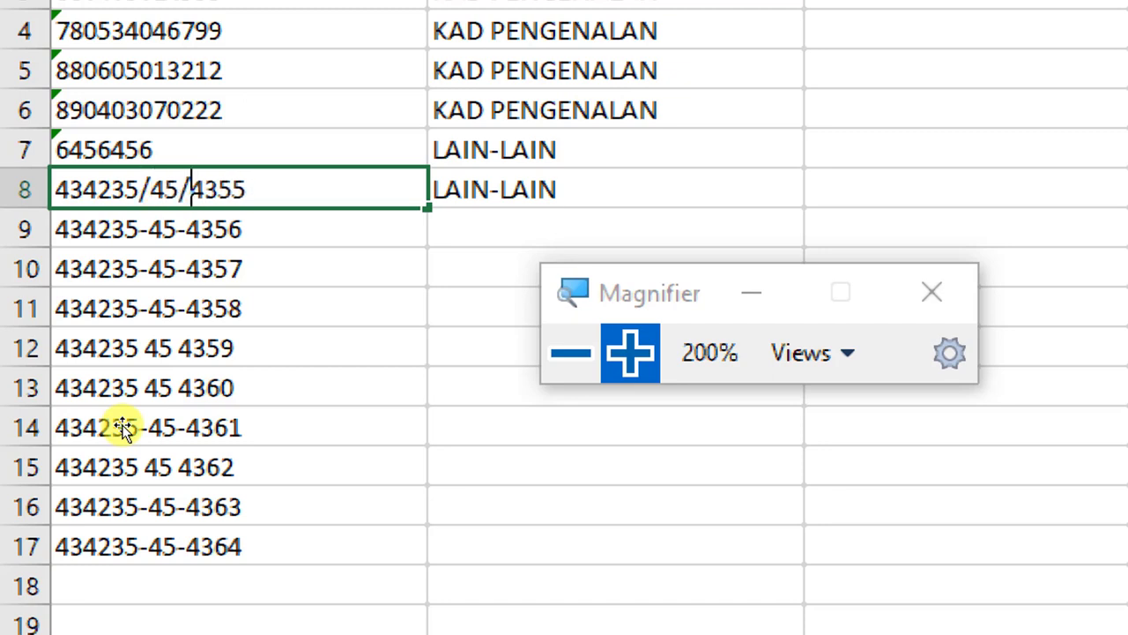
pyautogui.press('End')
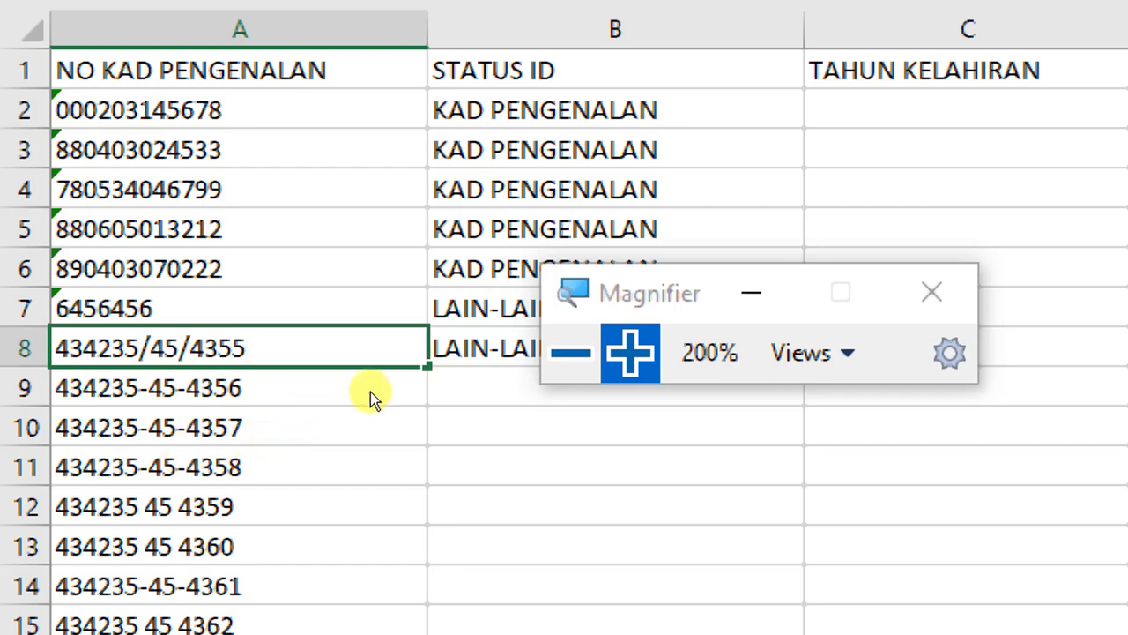
# Exit the magnifier zoom, confirm the A8 entry, and select the whole of column A
pyautogui.press('super+Escape')
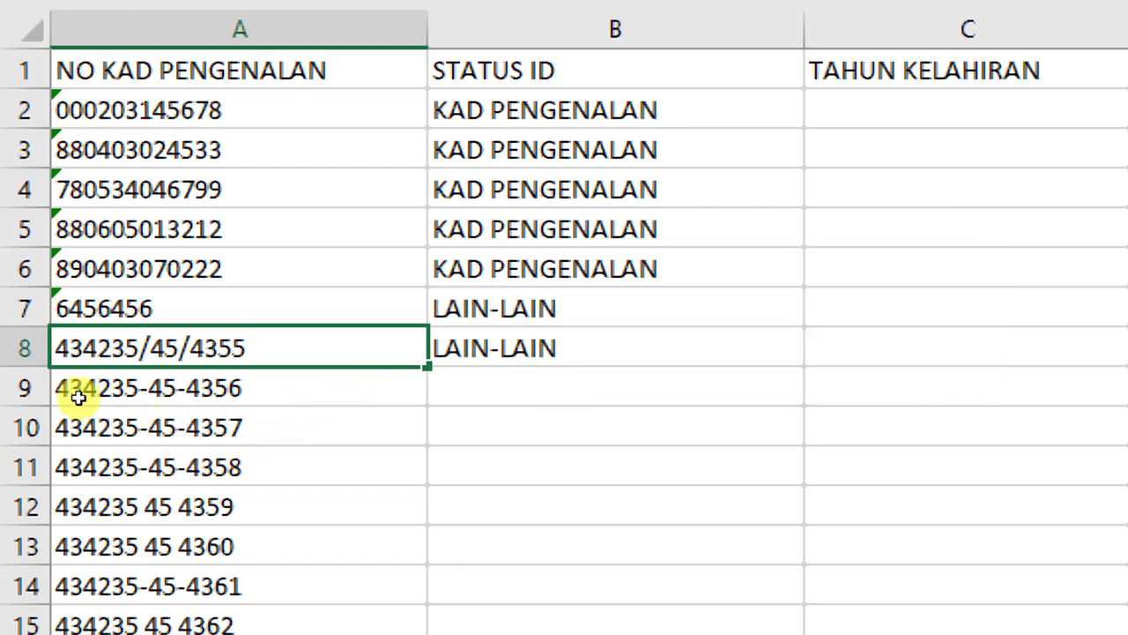
pyautogui.click(201, 441)
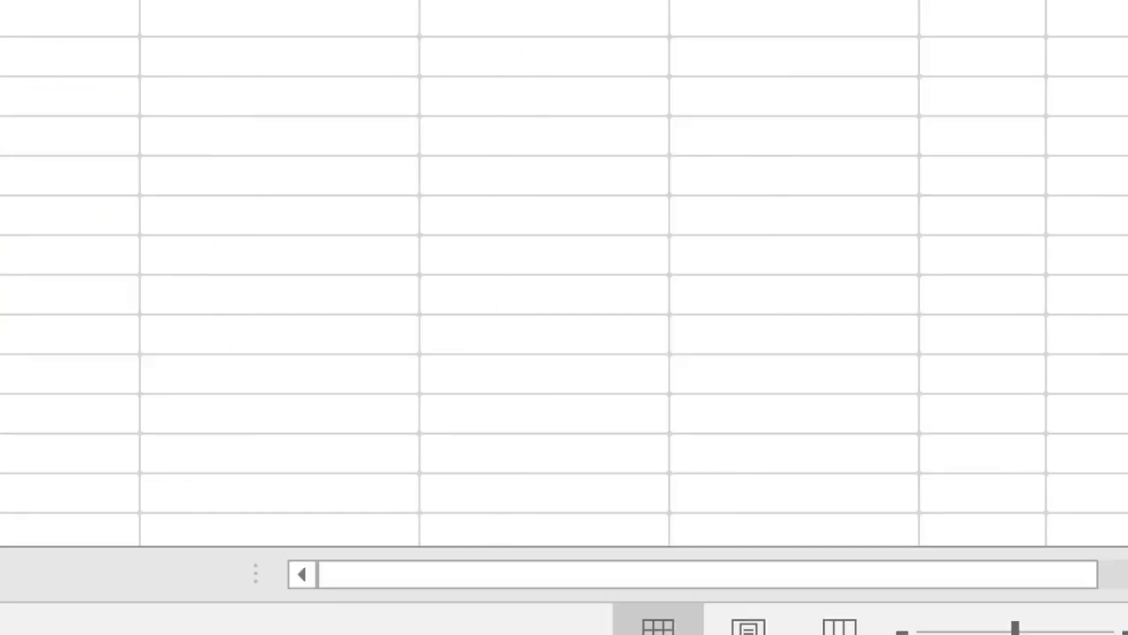
pyautogui.click(917, 545)
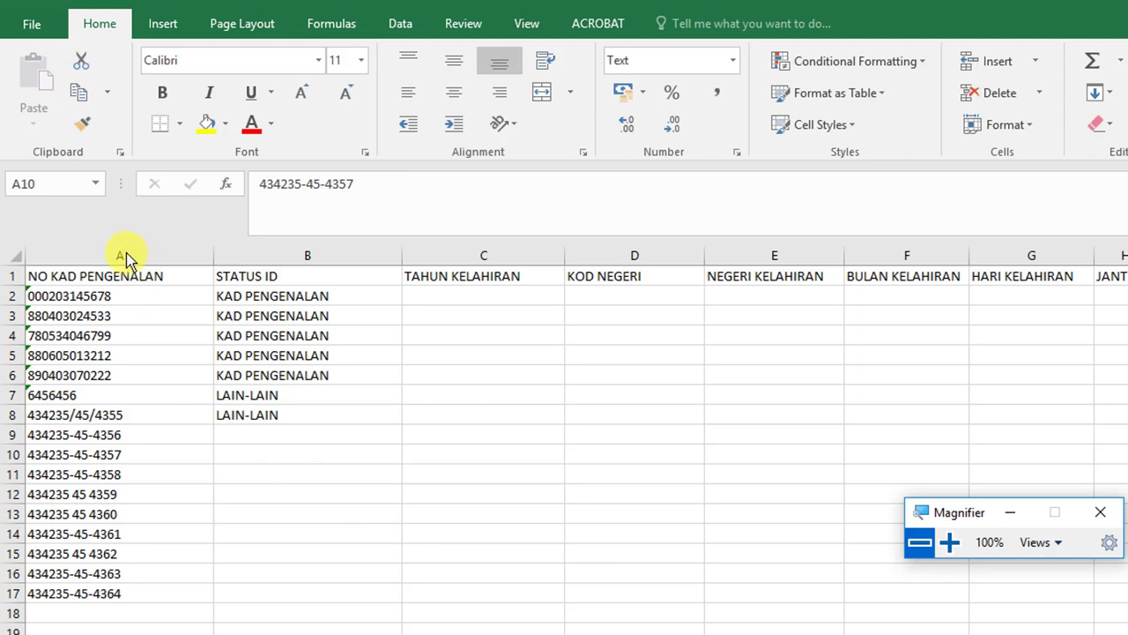
pyautogui.click(126, 256)
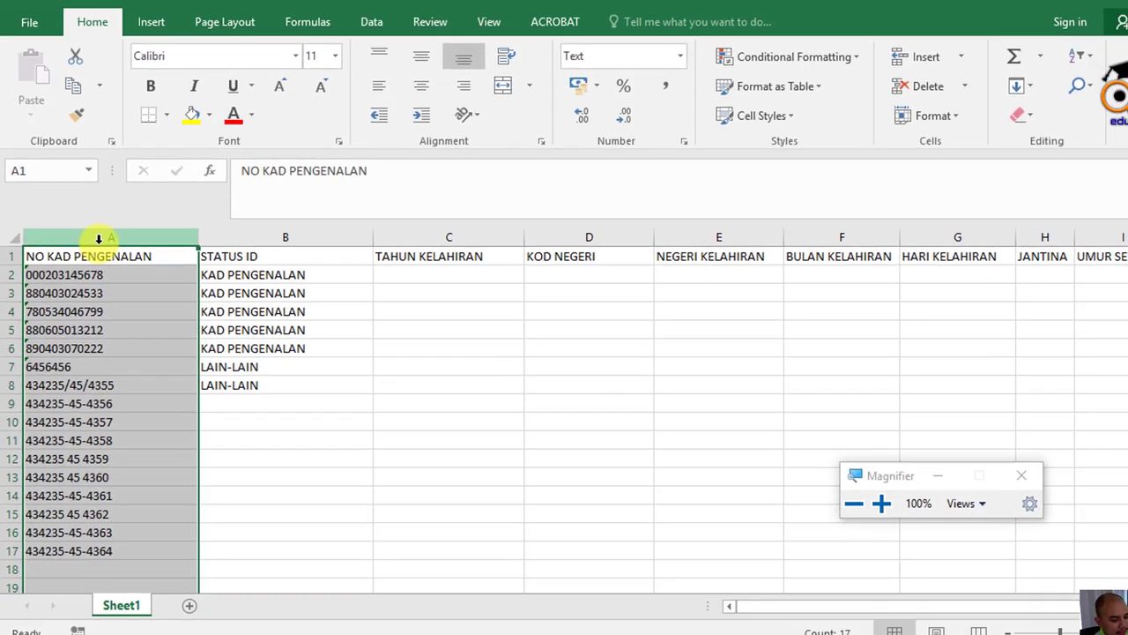
# Close the Find window and open Home > Find & Select > Replace instead
pyautogui.hotkey('ctrl', 'f')
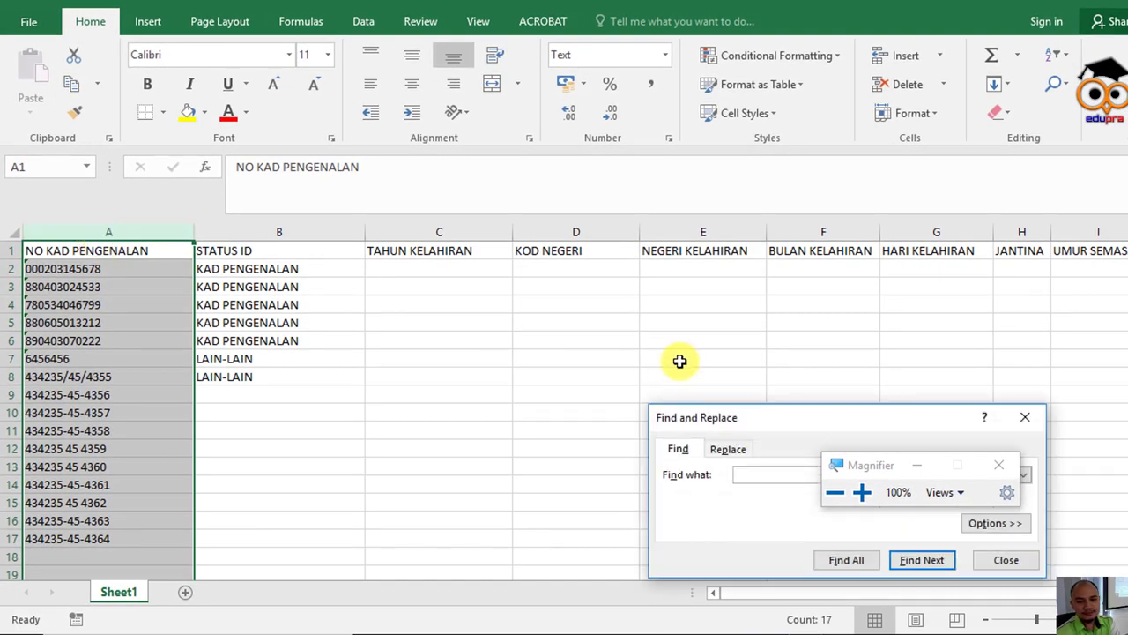
pyautogui.moveTo(748, 407)
pyautogui.mouseDown()
pyautogui.moveTo(657, 364)
pyautogui.moveTo(449, 222)
pyautogui.moveTo(409, 221)
pyautogui.mouseUp()
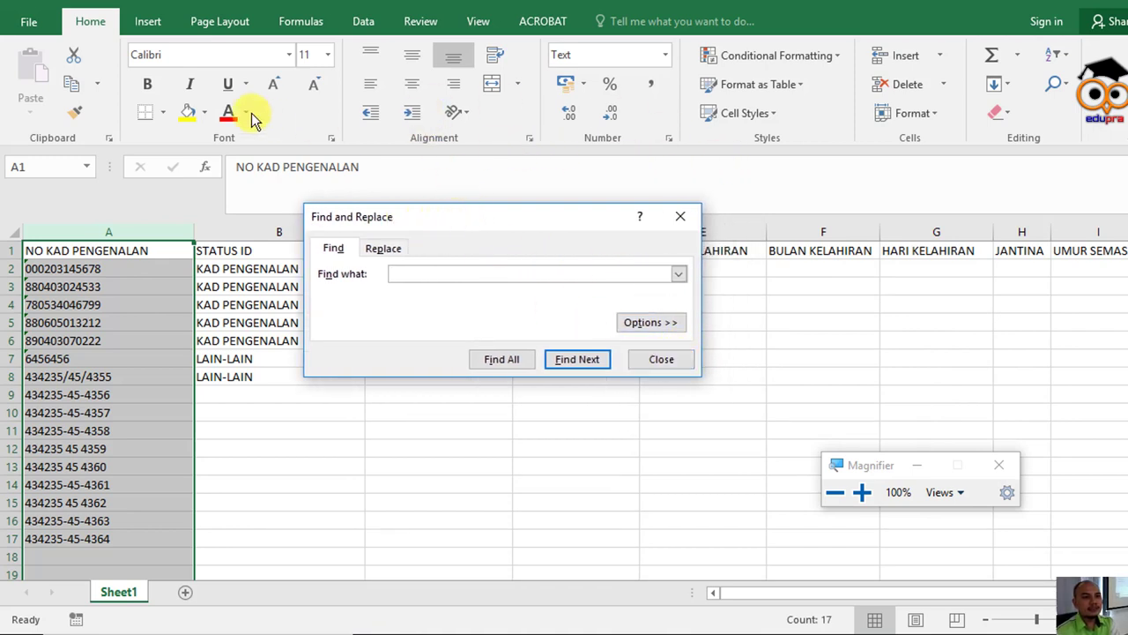
pyautogui.click(143, 22)
pyautogui.click(89, 21)
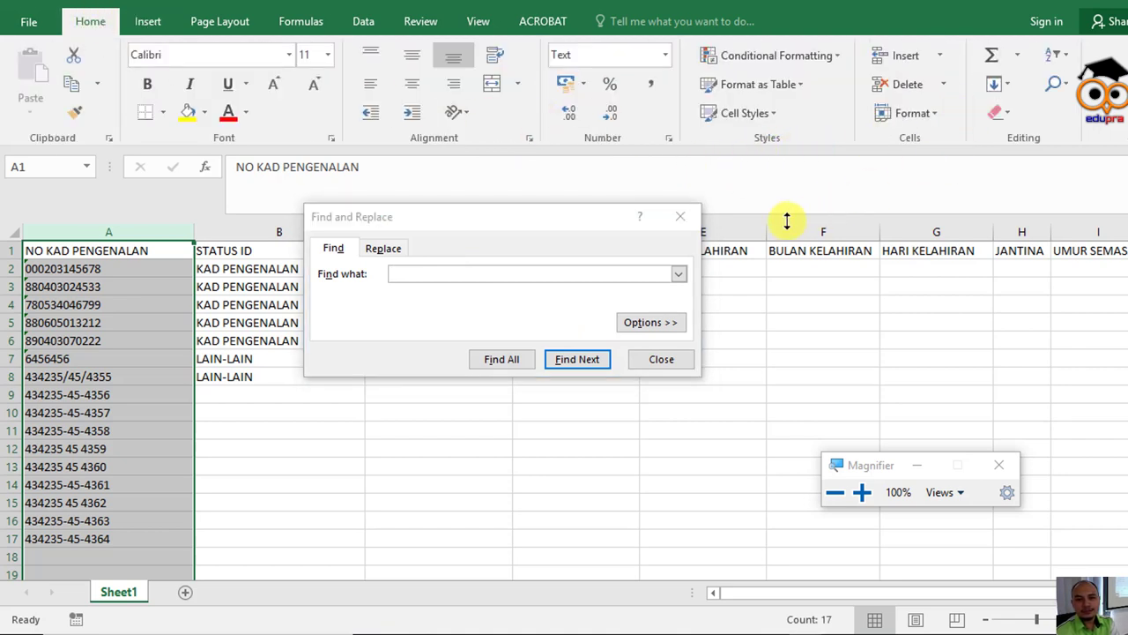
pyautogui.click(680, 215)
pyautogui.click(1060, 87)
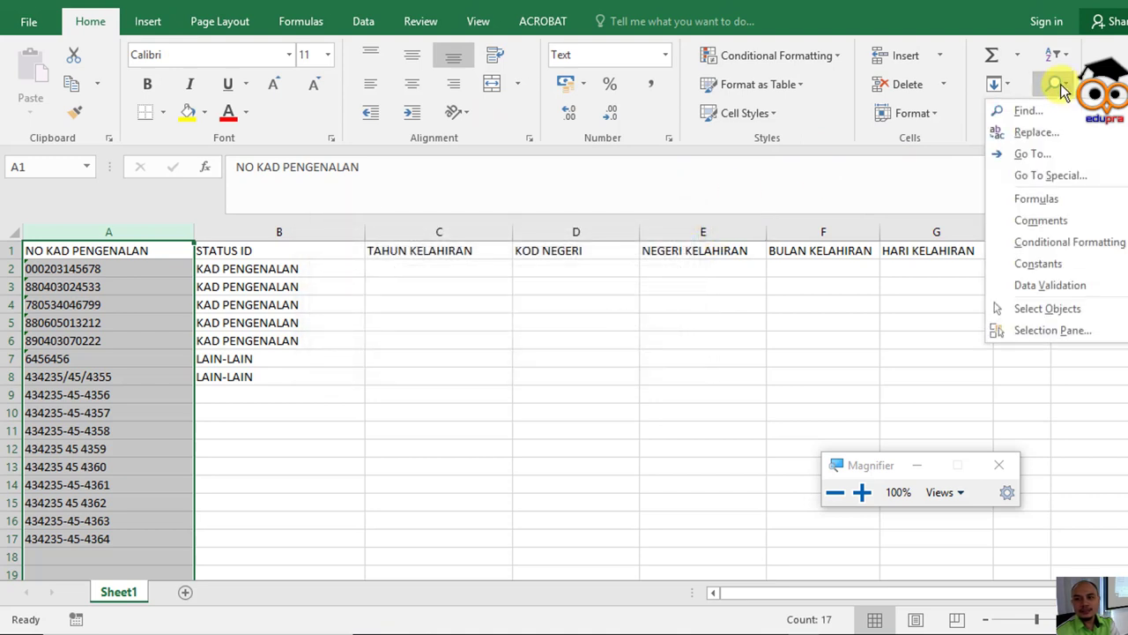
pyautogui.click(1053, 131)
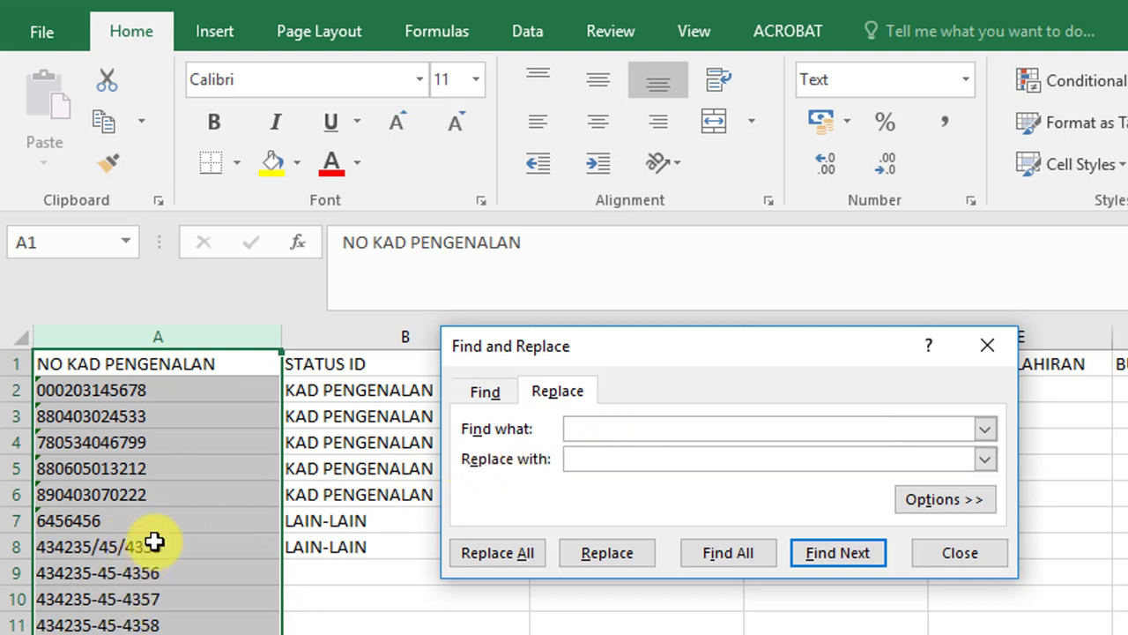
# Remove every dash from the IC numbers in column A with Replace All
pyautogui.write('-')
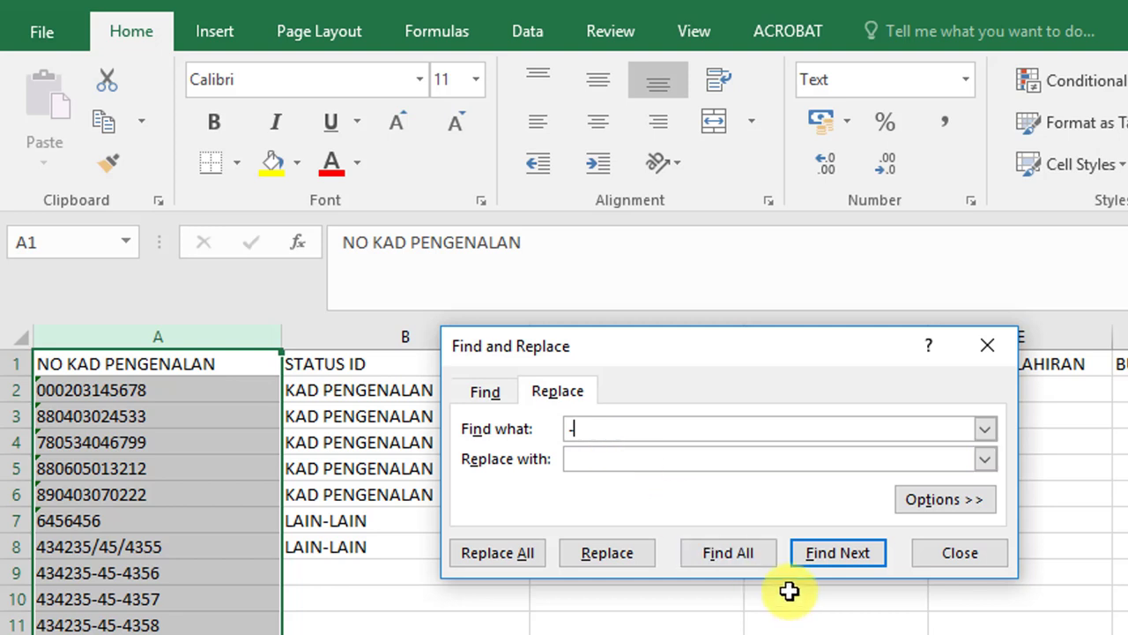
pyautogui.click(490, 552)
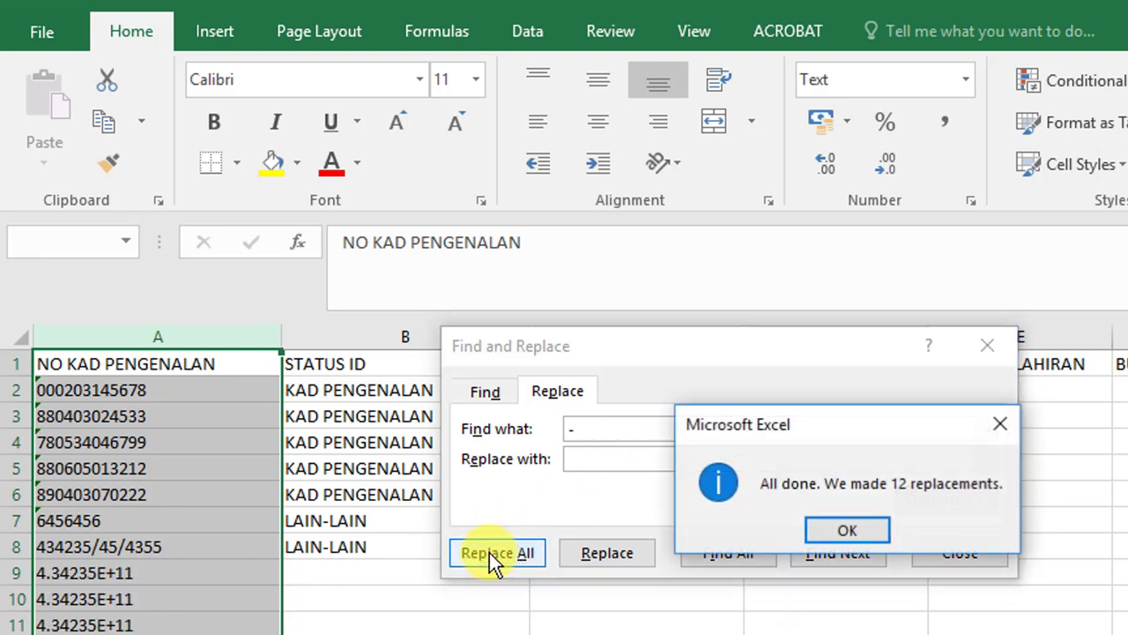
pyautogui.click(845, 530)
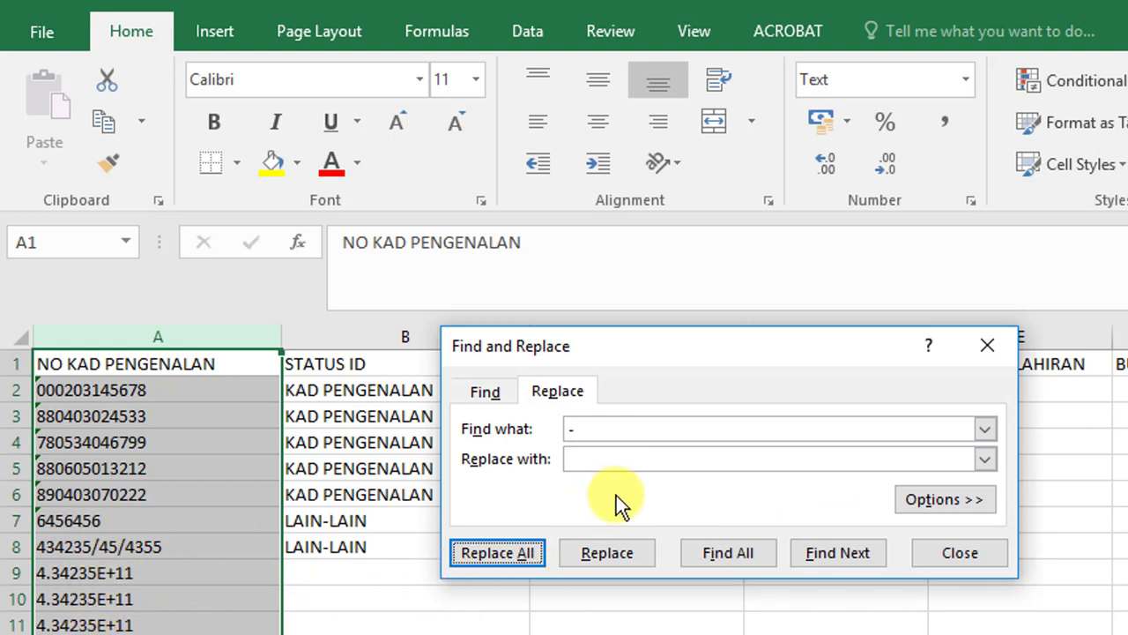
# Remove every slash from column A, so B8 now reads KAD PENGENALAN
pyautogui.moveTo(652, 431); pyautogui.dragTo(561, 430)
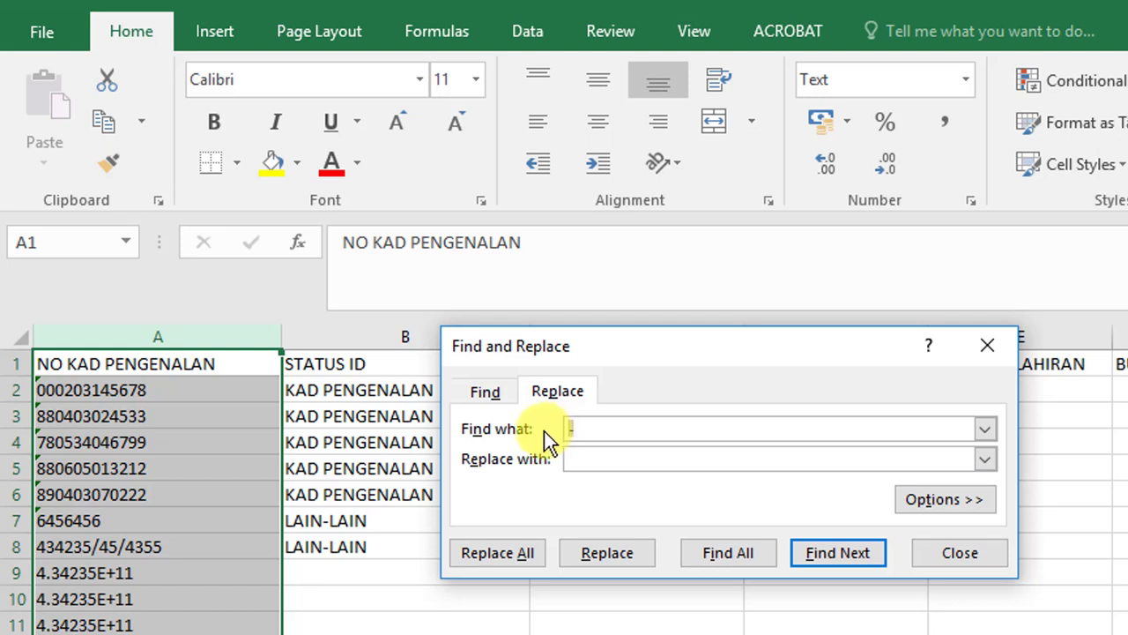
pyautogui.write('/')
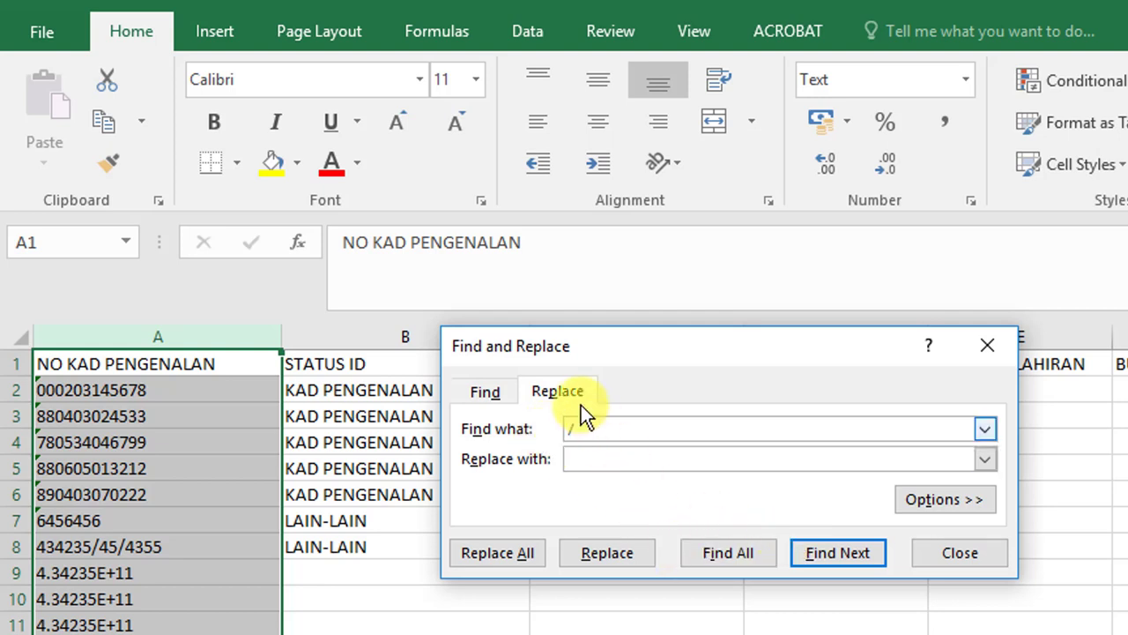
pyautogui.click(478, 551)
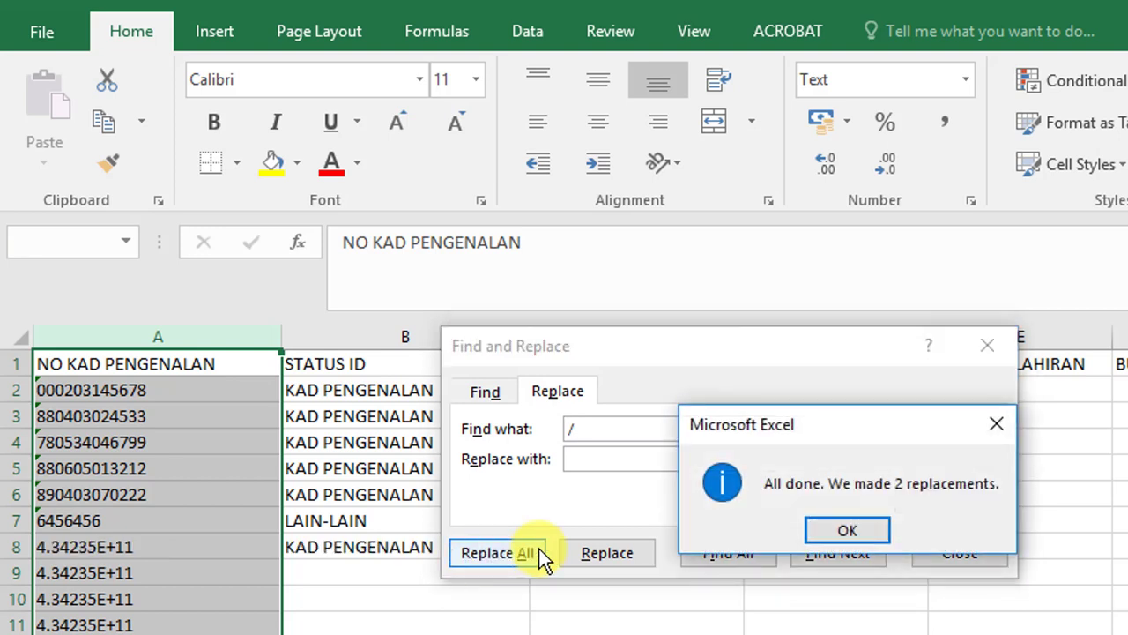
pyautogui.click(839, 530)
# Remove every space from the IC numbers in column A with Replace All
pyautogui.click(608, 428)
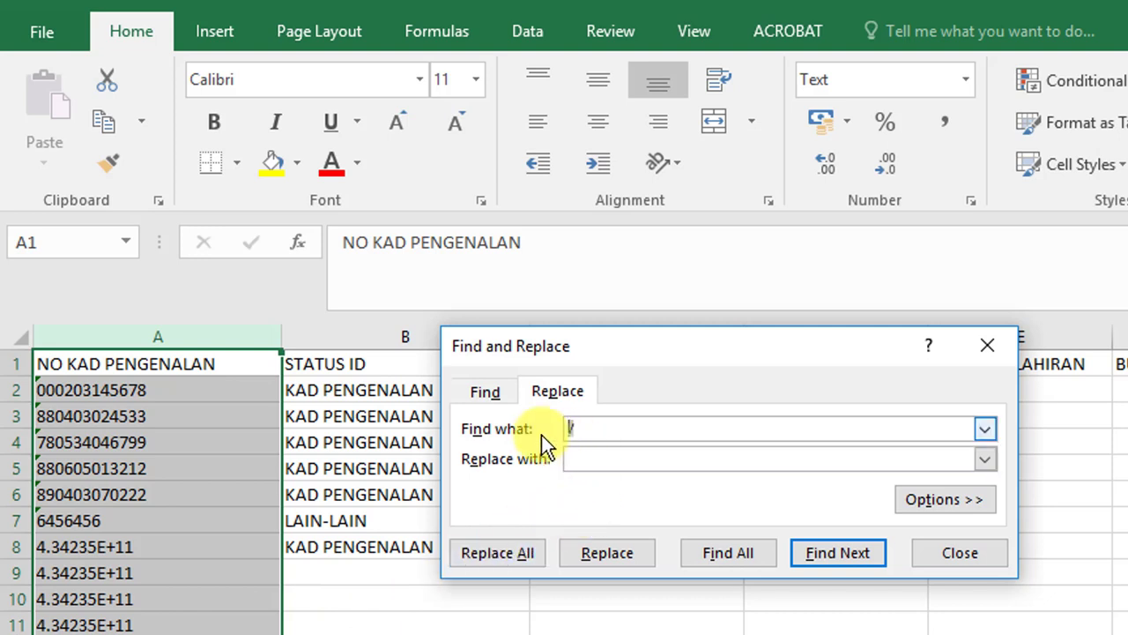
pyautogui.press('BackSpace')
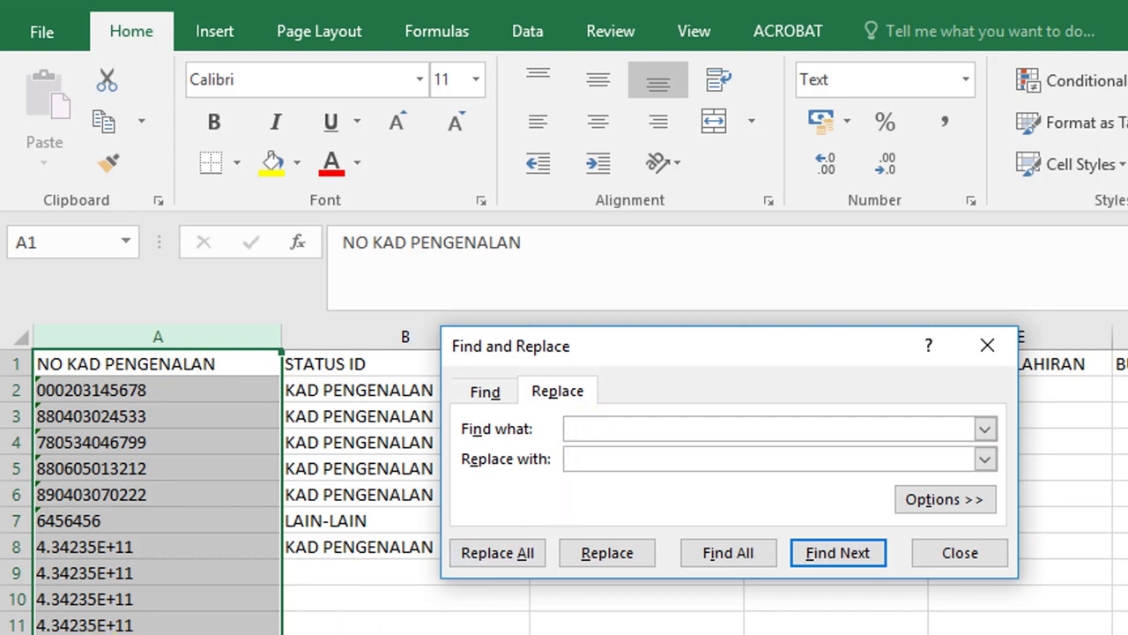
pyautogui.press('Return')
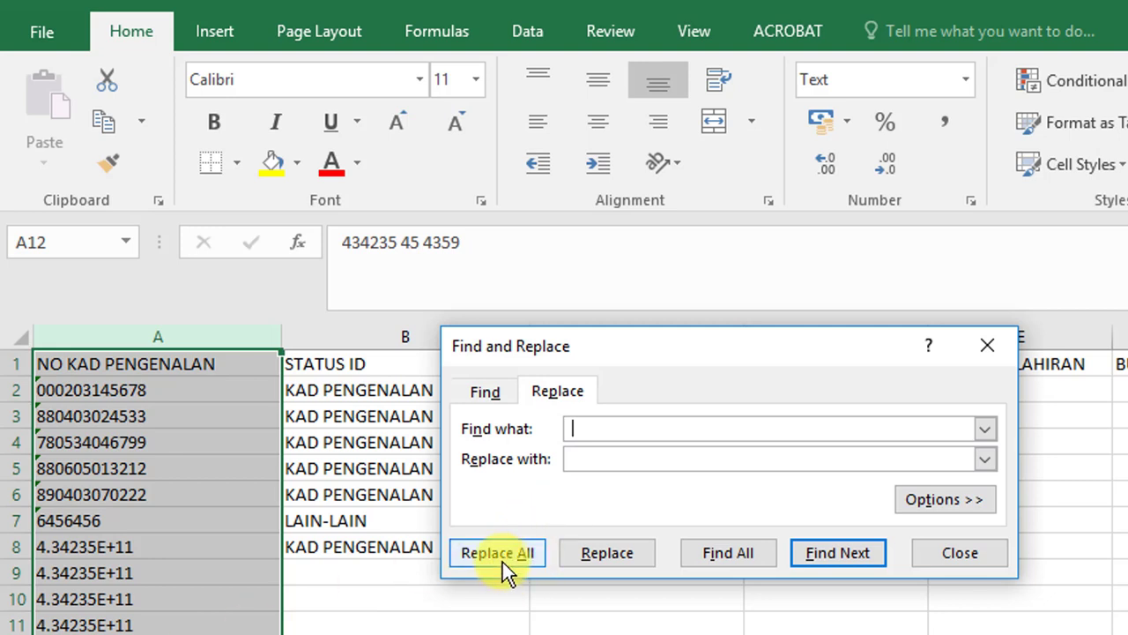
pyautogui.click(502, 559)
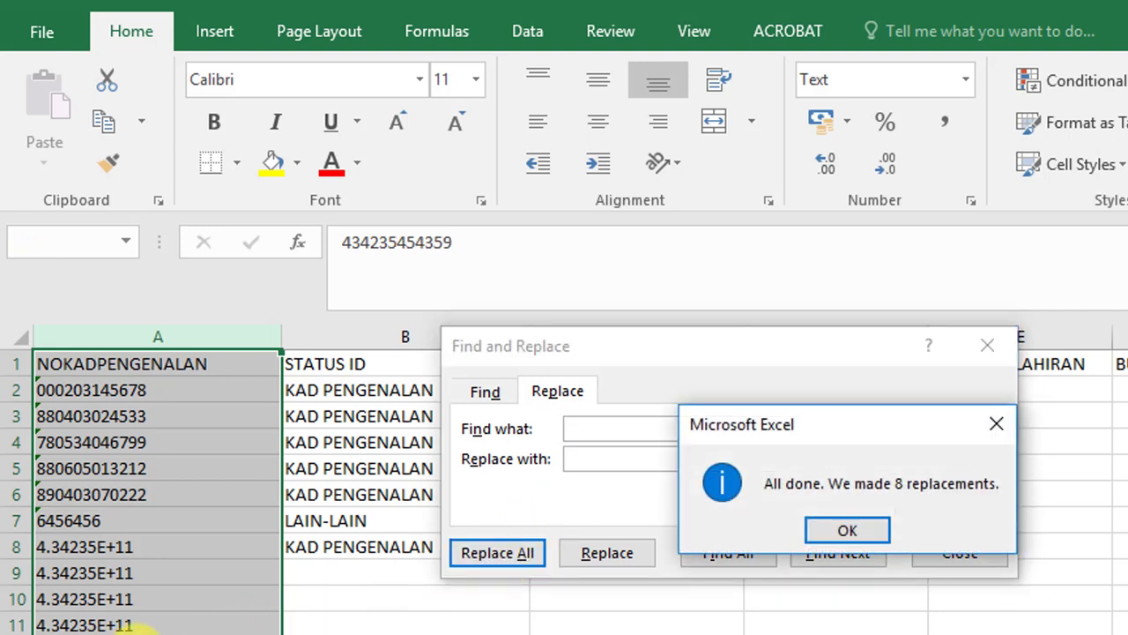
pyautogui.click(835, 527)
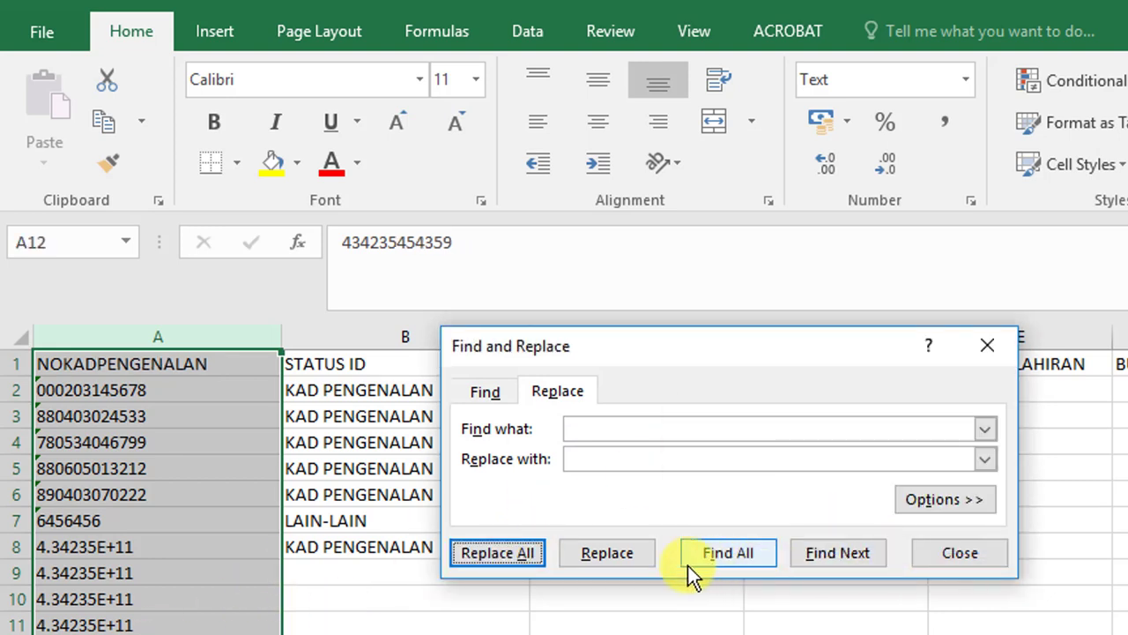
# Close Find and Replace and check the cleaned IC numbers in A8 and A9
pyautogui.click(977, 550)
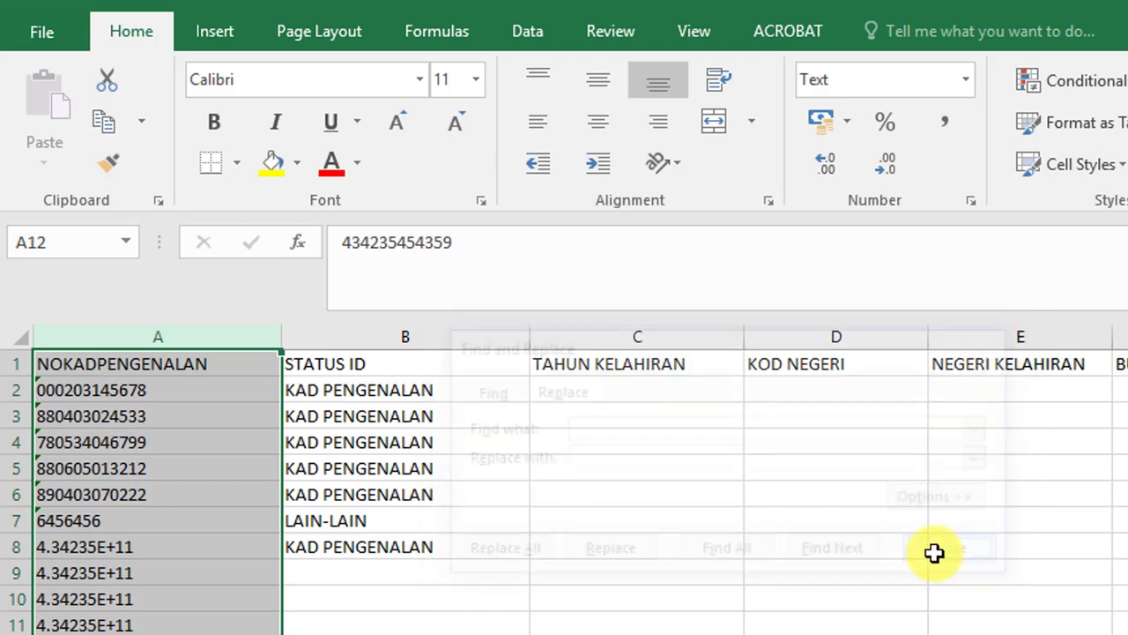
pyautogui.click(91, 546)
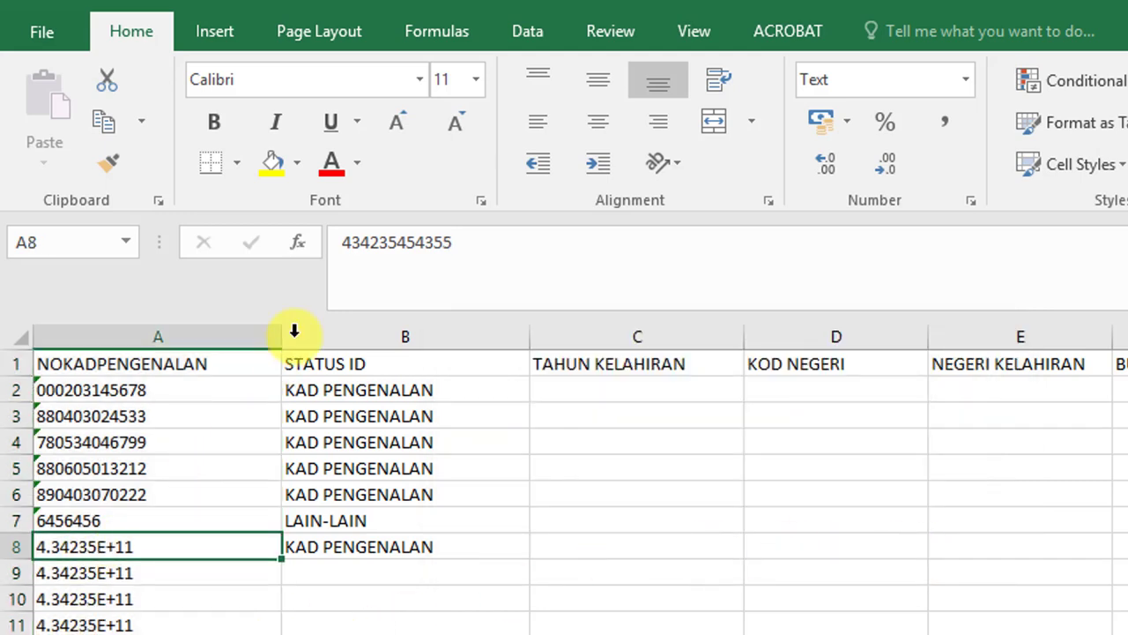
pyautogui.click(139, 574)
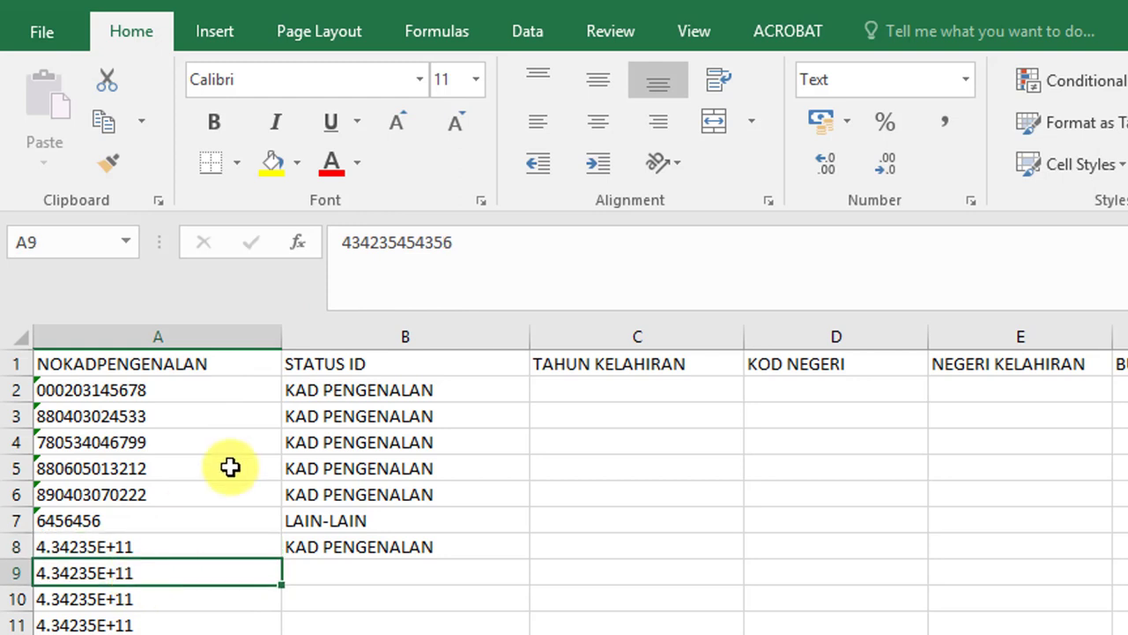